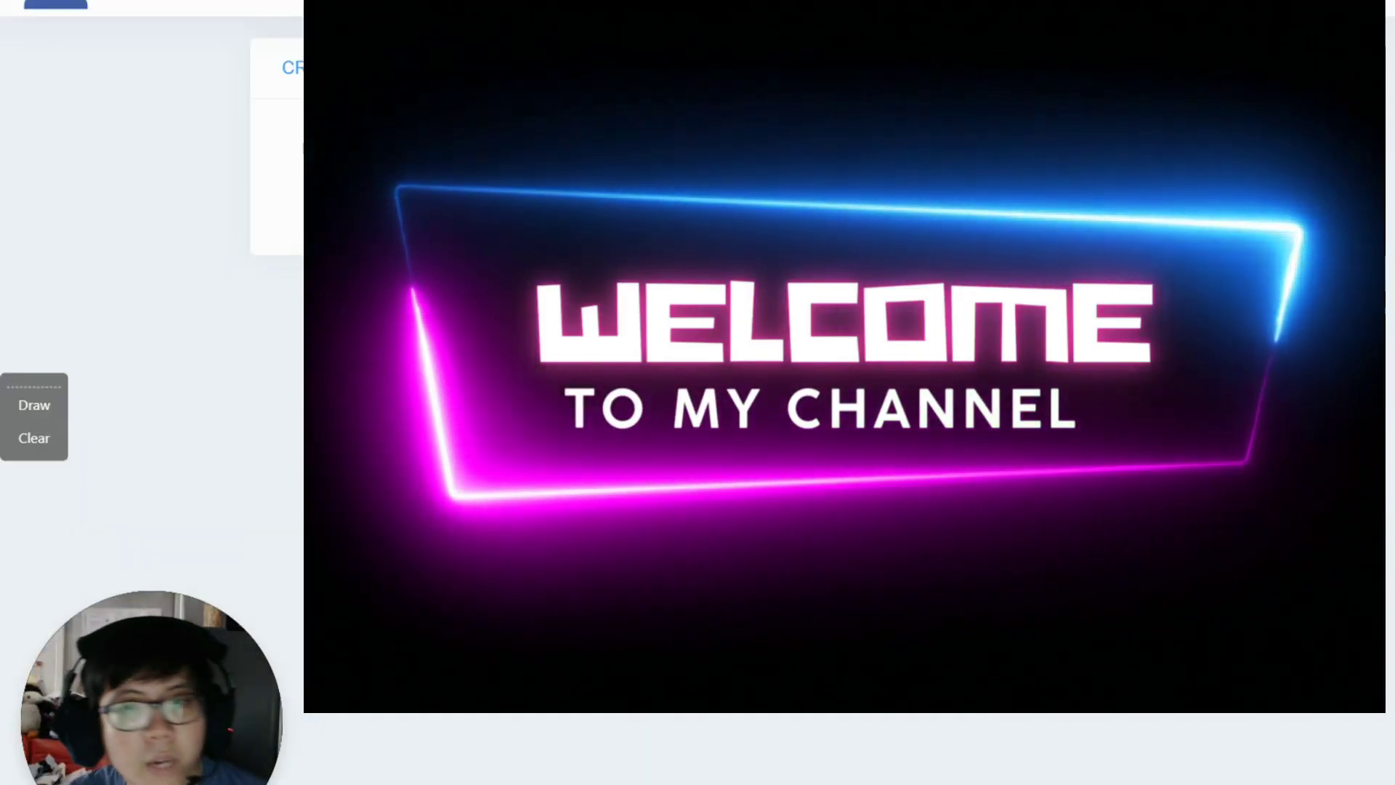
# Step: Load the Google homepage by entering google.com in the address bar
pyautogui.moveTo(118, 1)
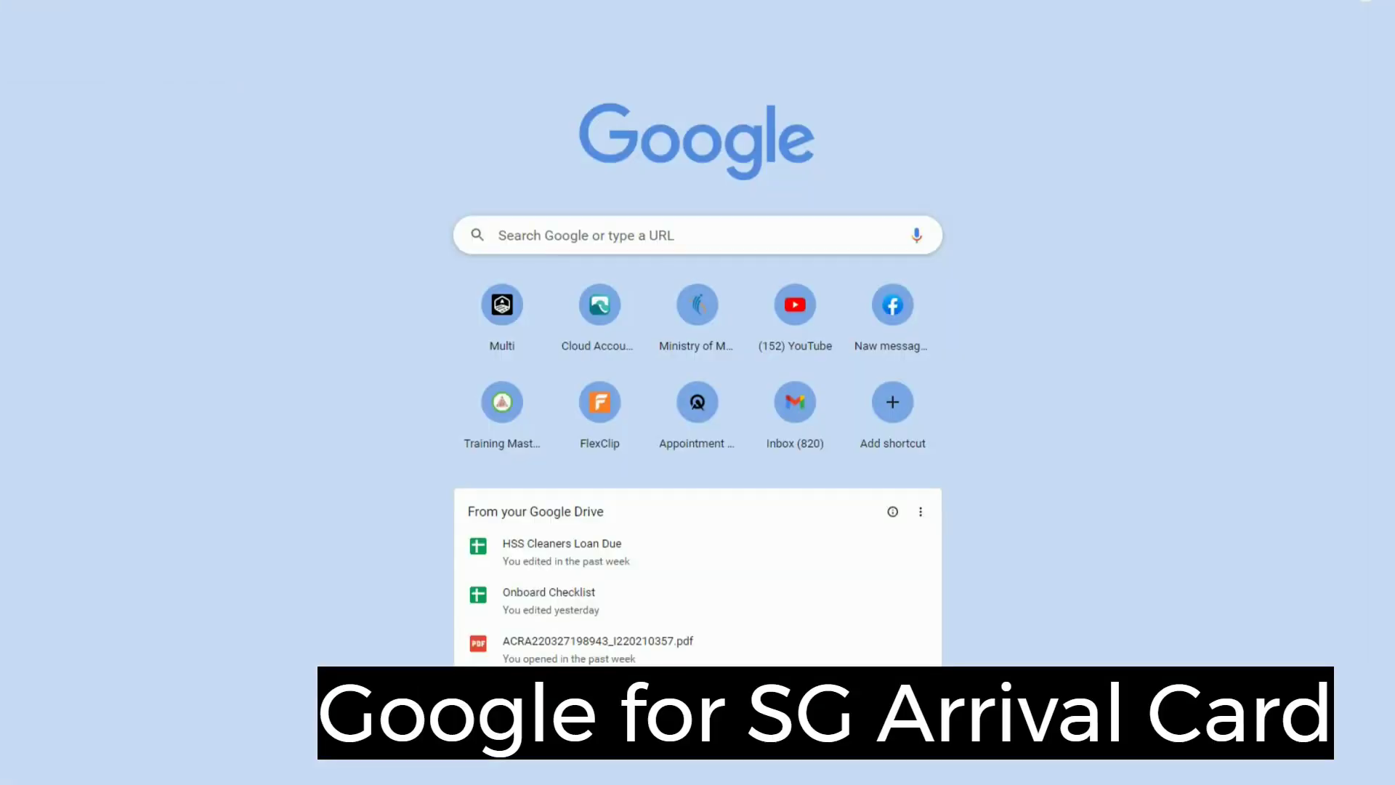
pyautogui.hotkey('ctrl', 'l')
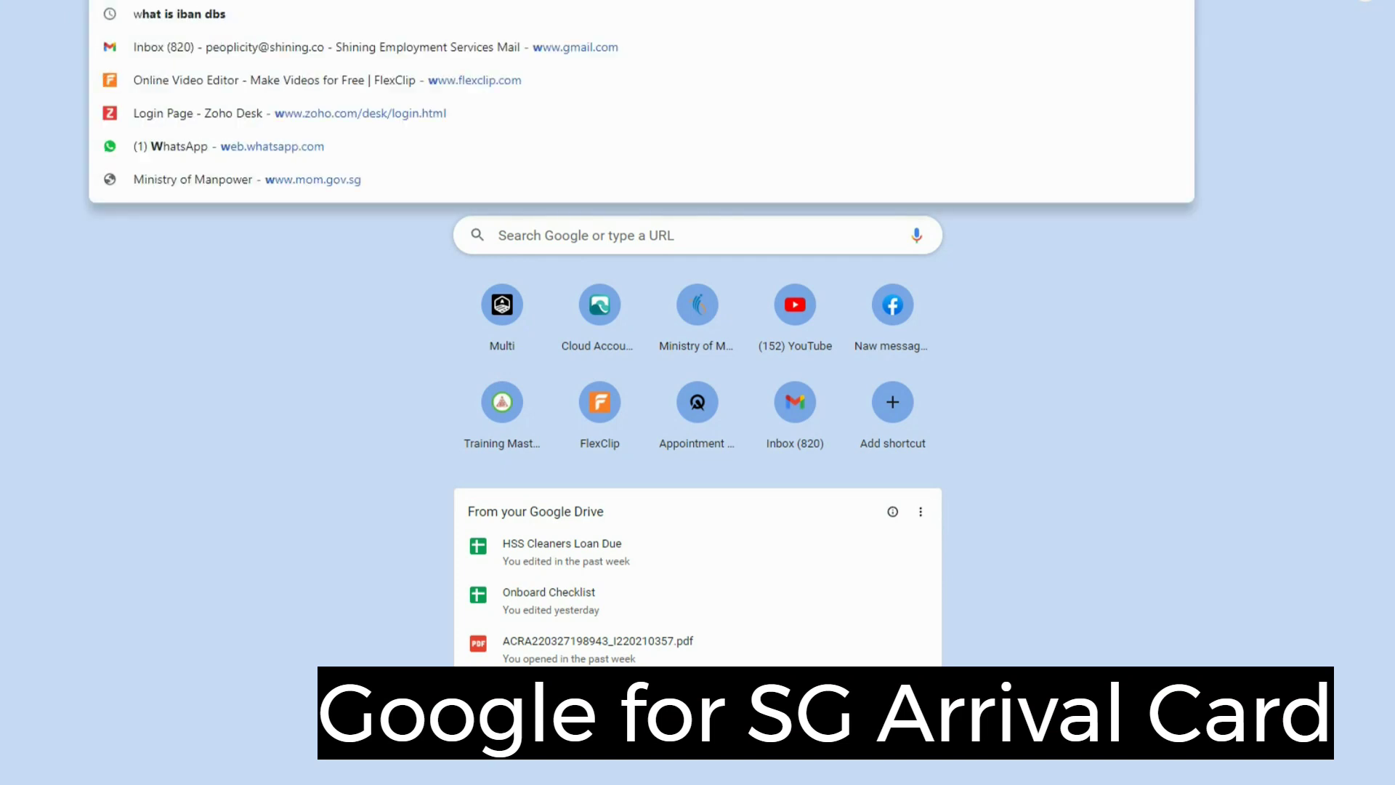
pyautogui.press('Escape')
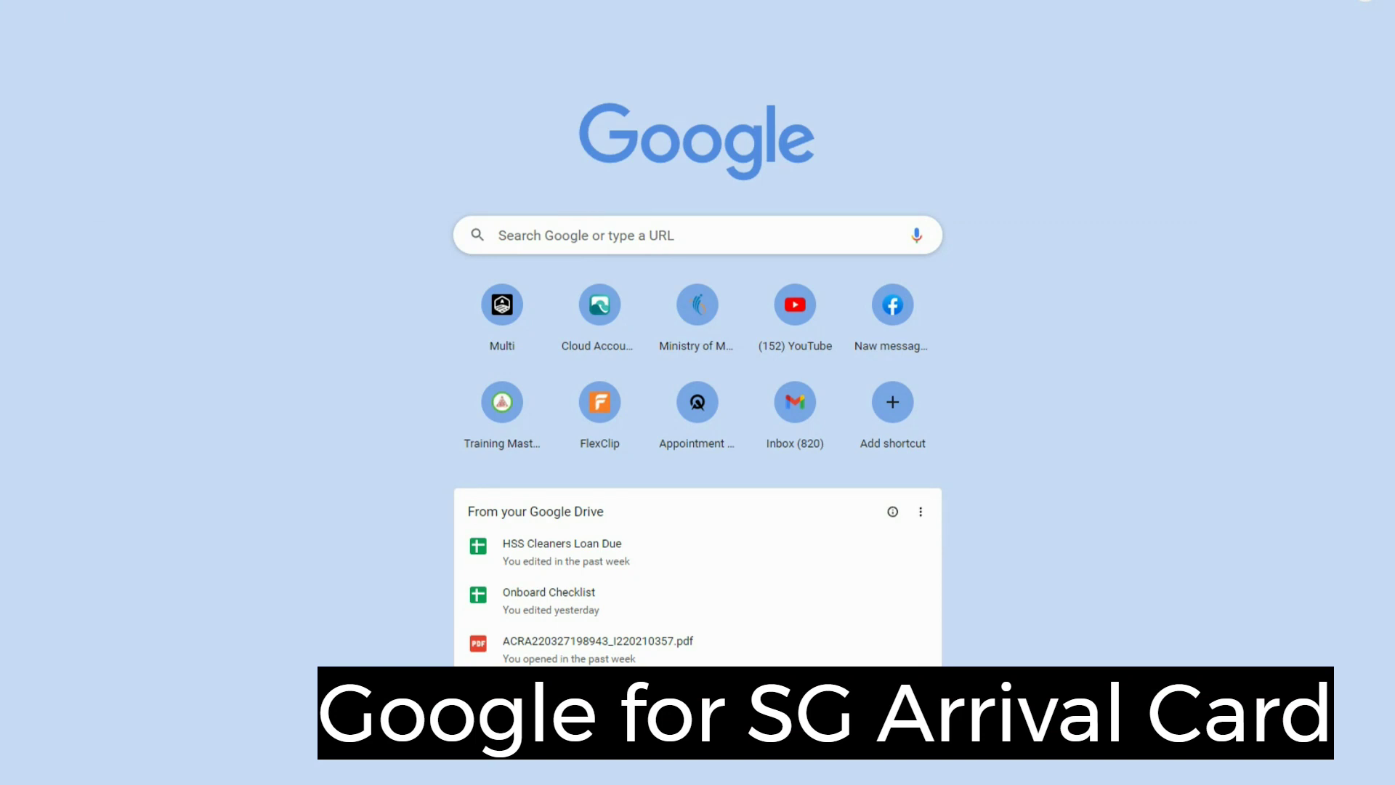
pyautogui.write('google.com')
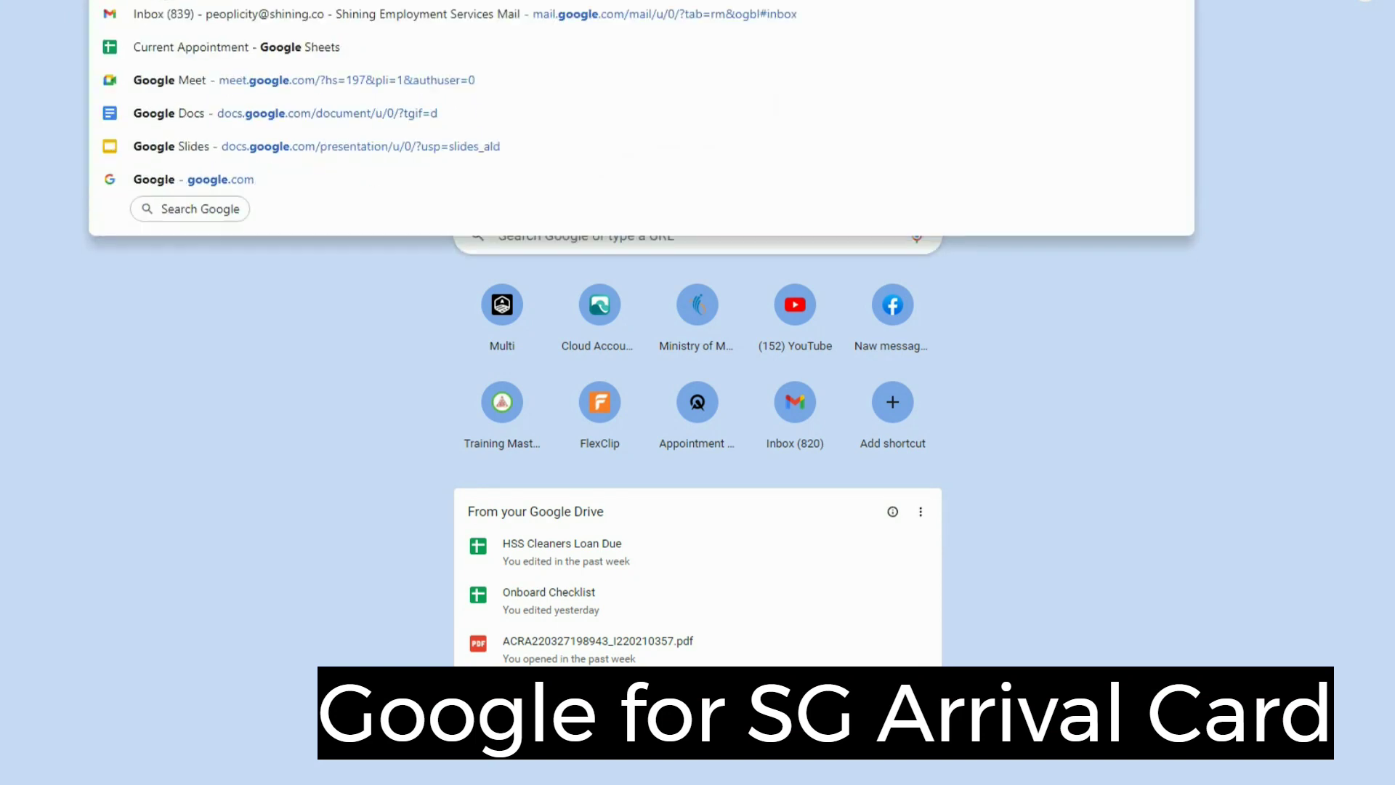
pyautogui.press('Return')
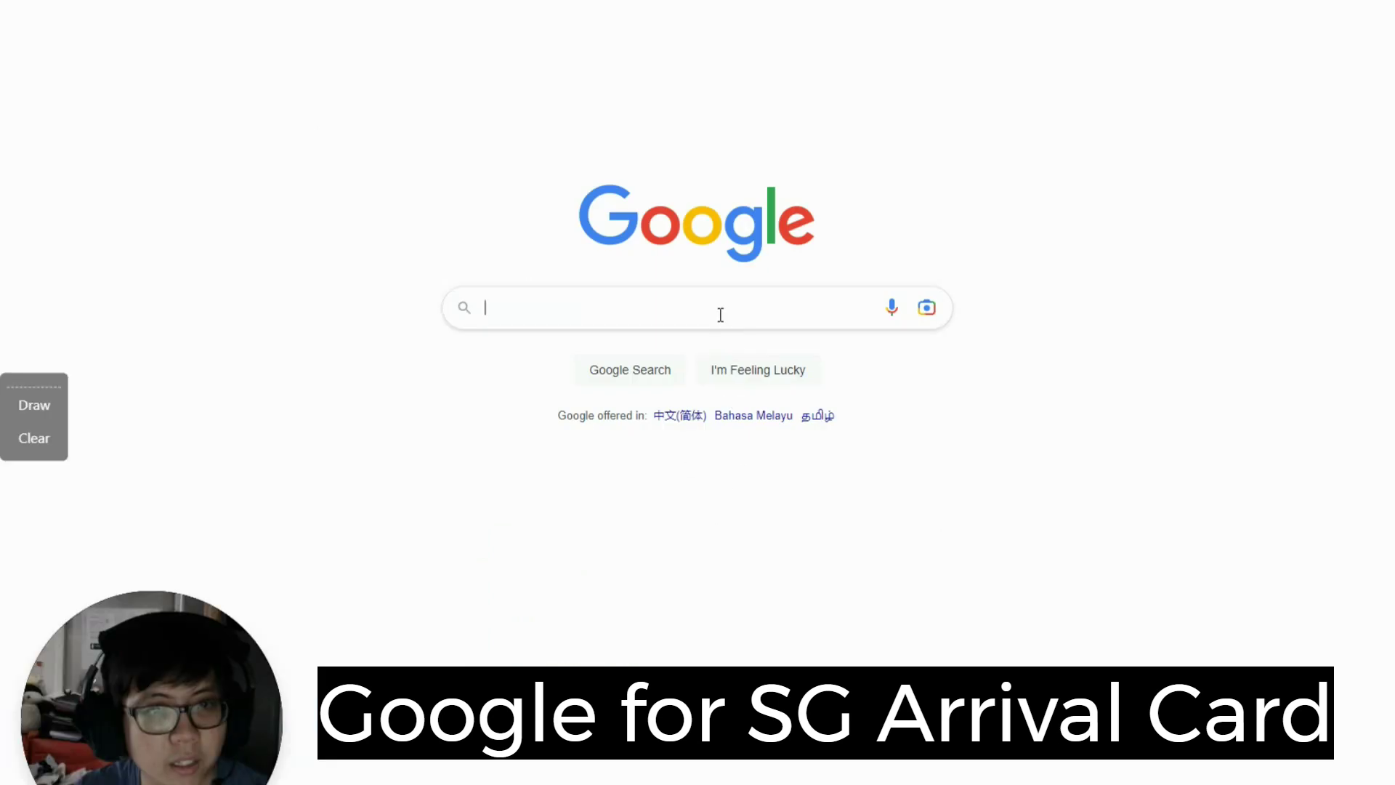
# Step: Search Google for 'ica sg arrival'
pyautogui.click(720, 312)
pyautogui.write('ica')
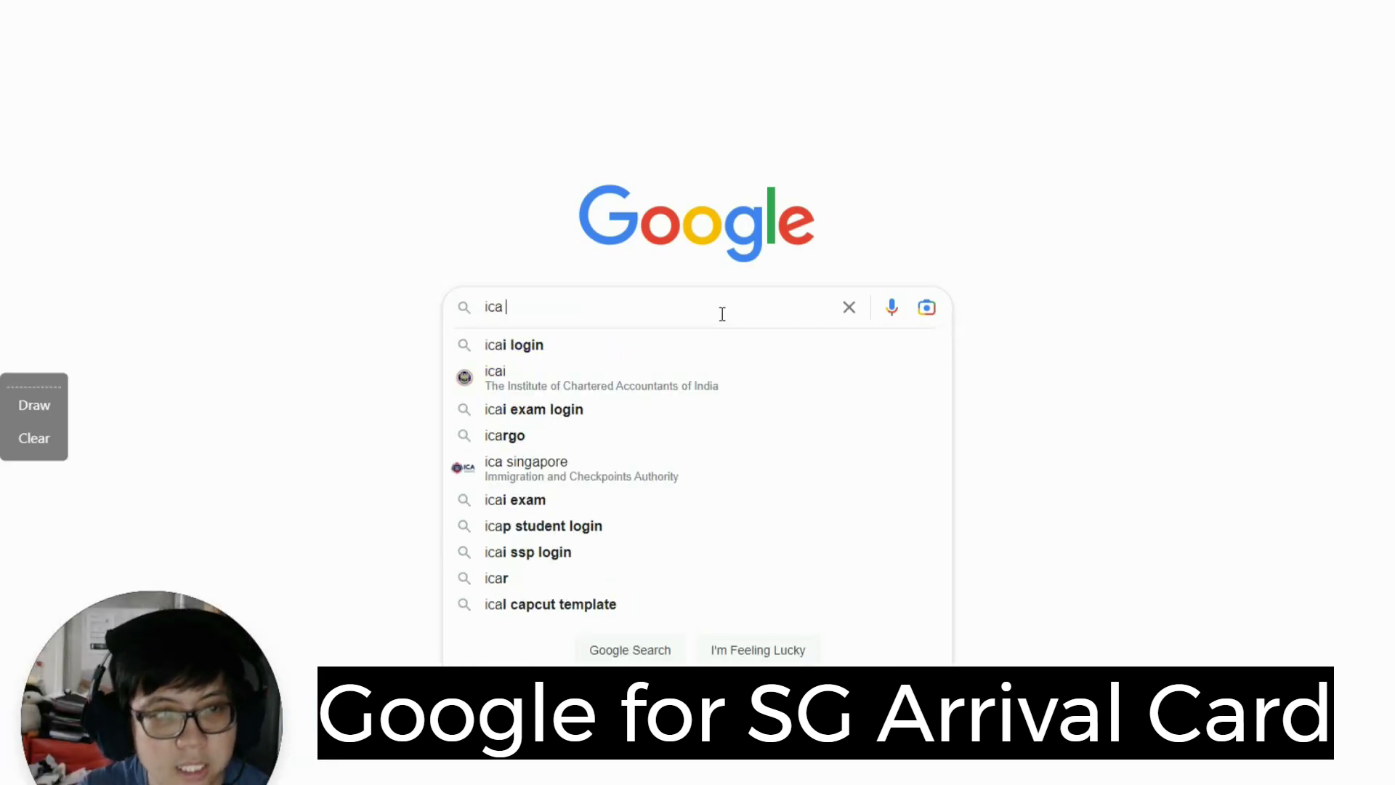
pyautogui.write(' sg arrival')
pyautogui.press('Return')
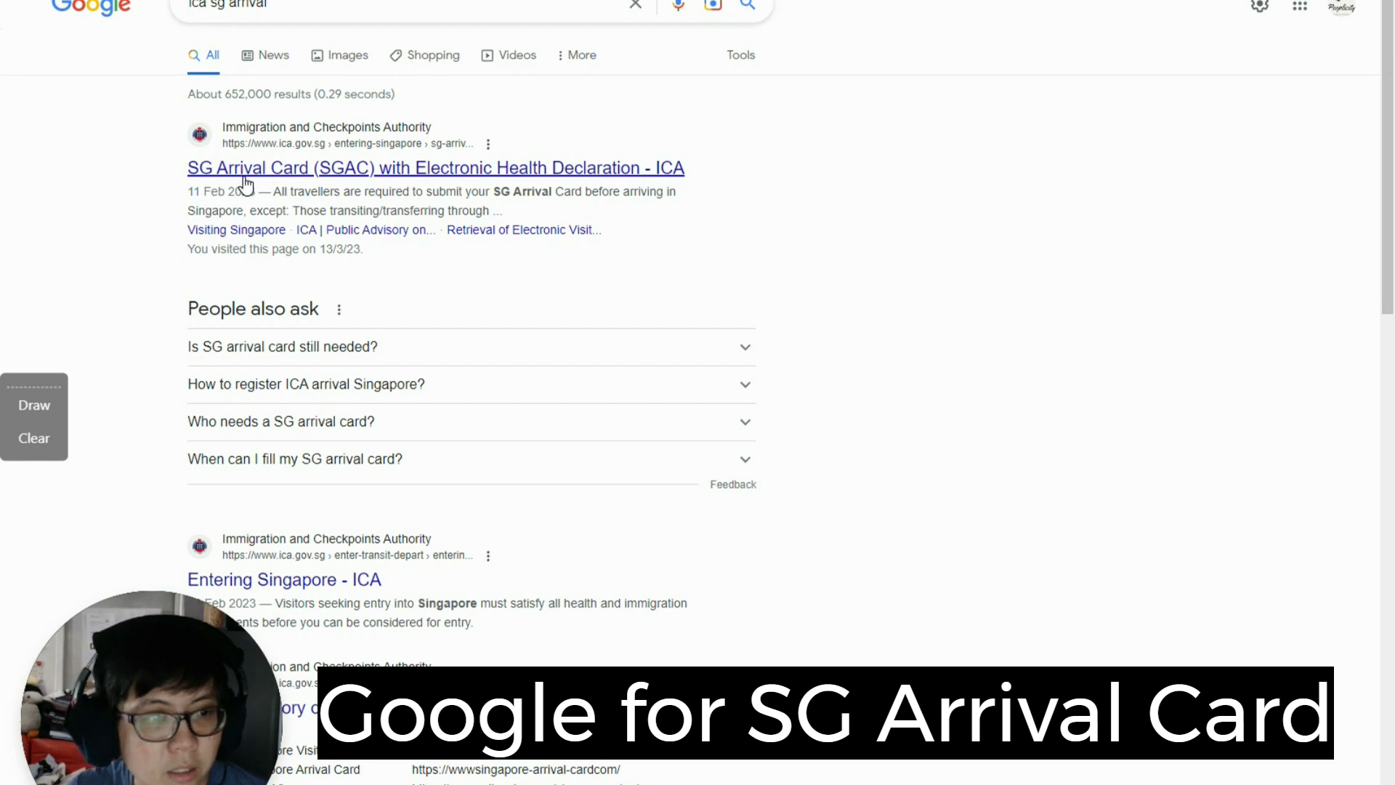
# Step: Open ICA's SG Arrival Card result and go to its online Submit page
pyautogui.click(245, 184)
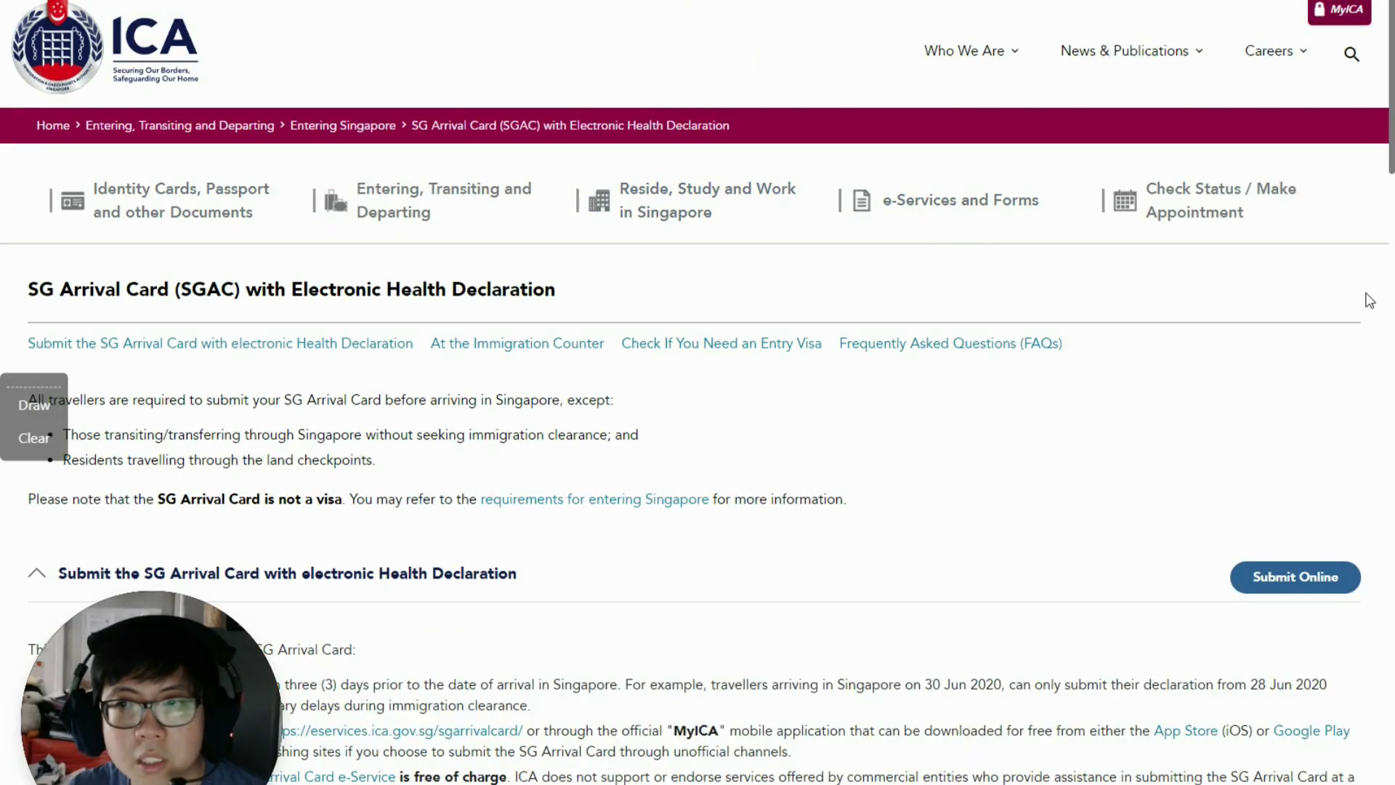
pyautogui.scroll(-3, 1326, 459)
pyautogui.click(1287, 331)
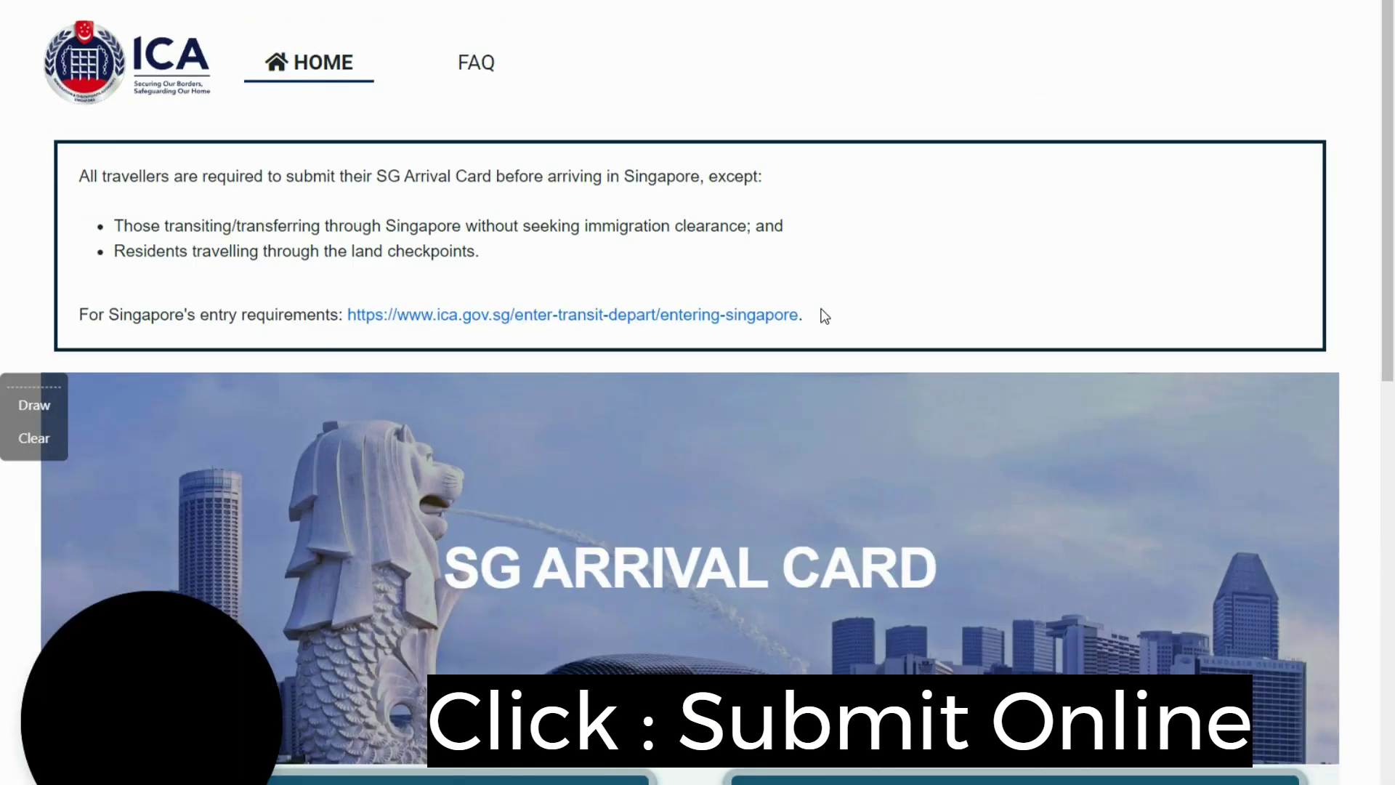
pyautogui.scroll(-8, 821, 327)
pyautogui.scroll(3, 825, 340)
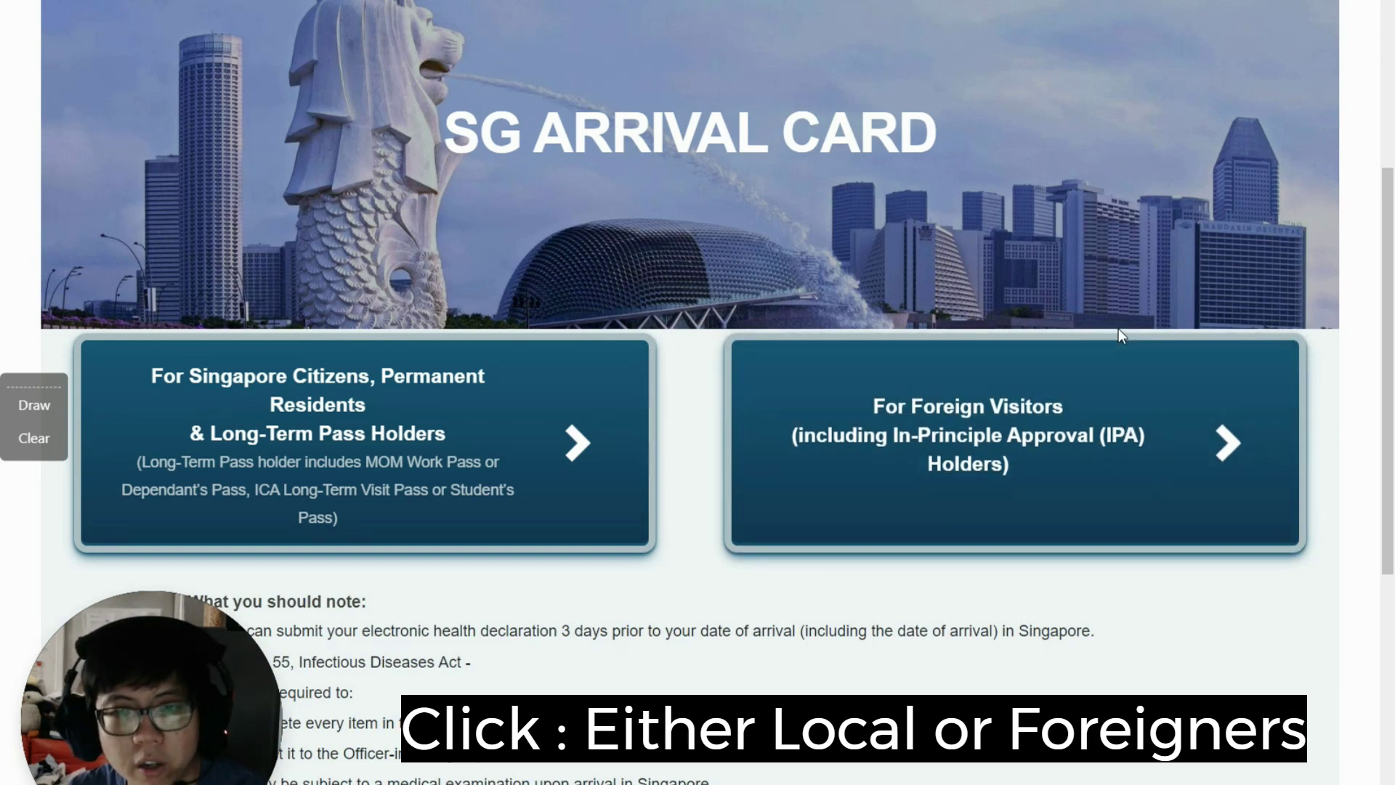
# Step: Choose the For Foreign Visitors path and start an Individual Submission
pyautogui.click(999, 434)
pyautogui.scroll(-10, 837, 225)
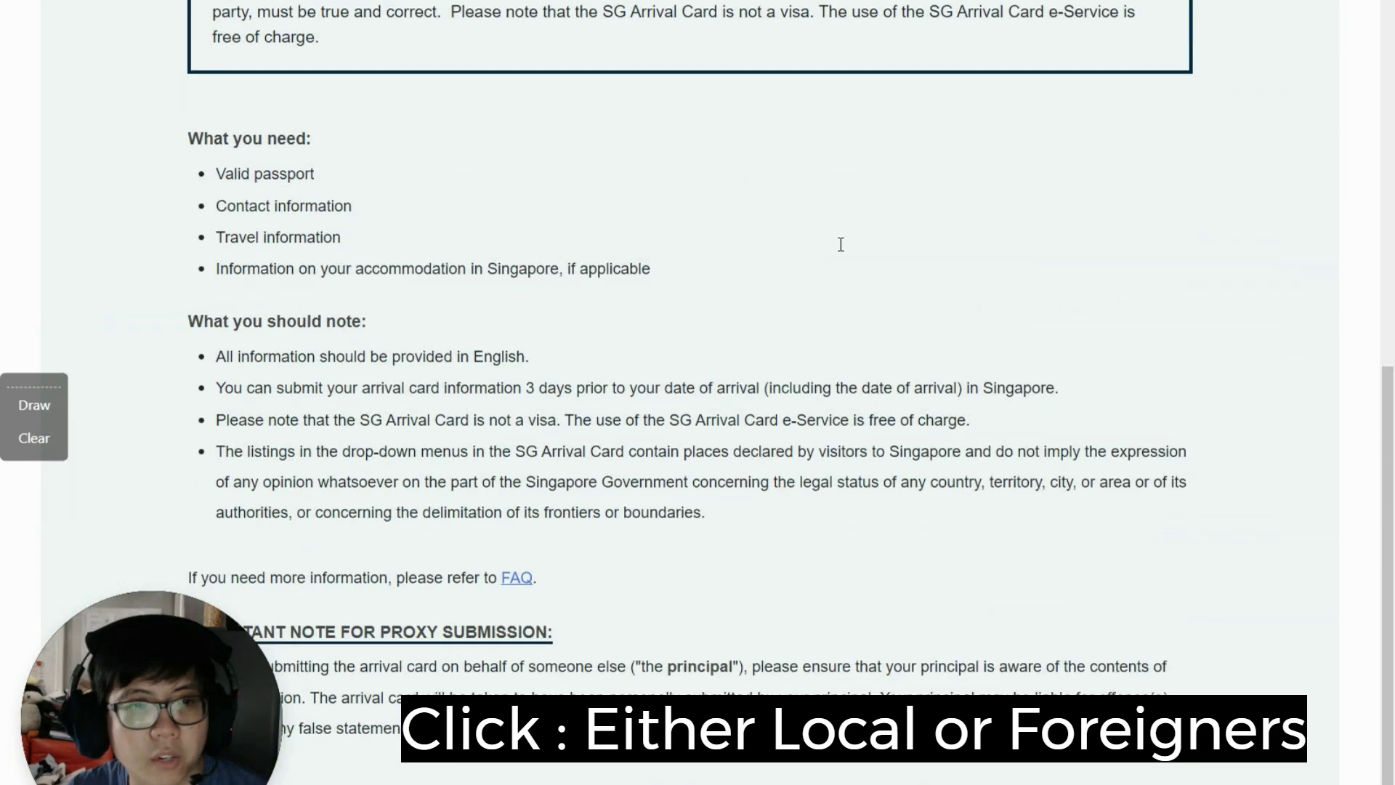
pyautogui.scroll(5, 793, 375)
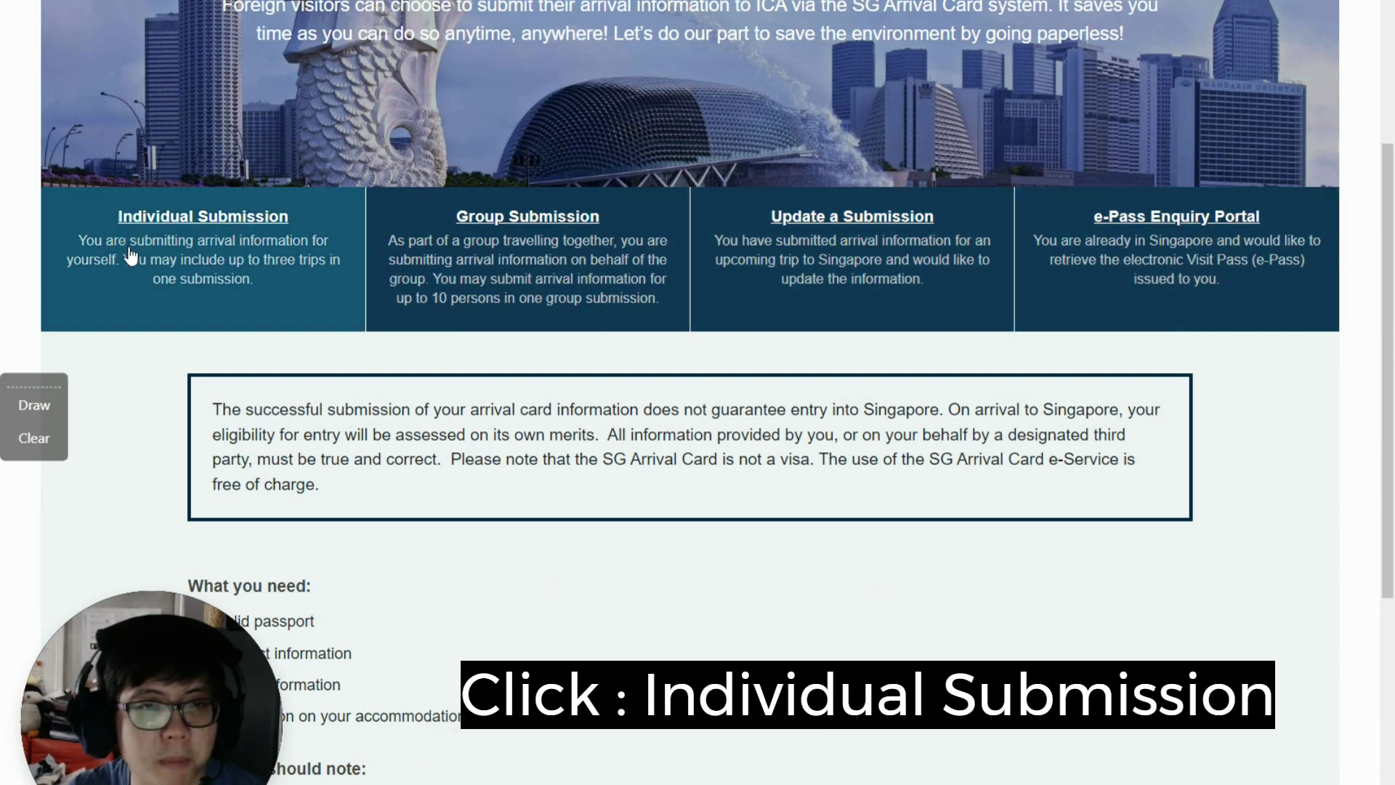
pyautogui.click(195, 267)
pyautogui.scroll(3, 574, 286)
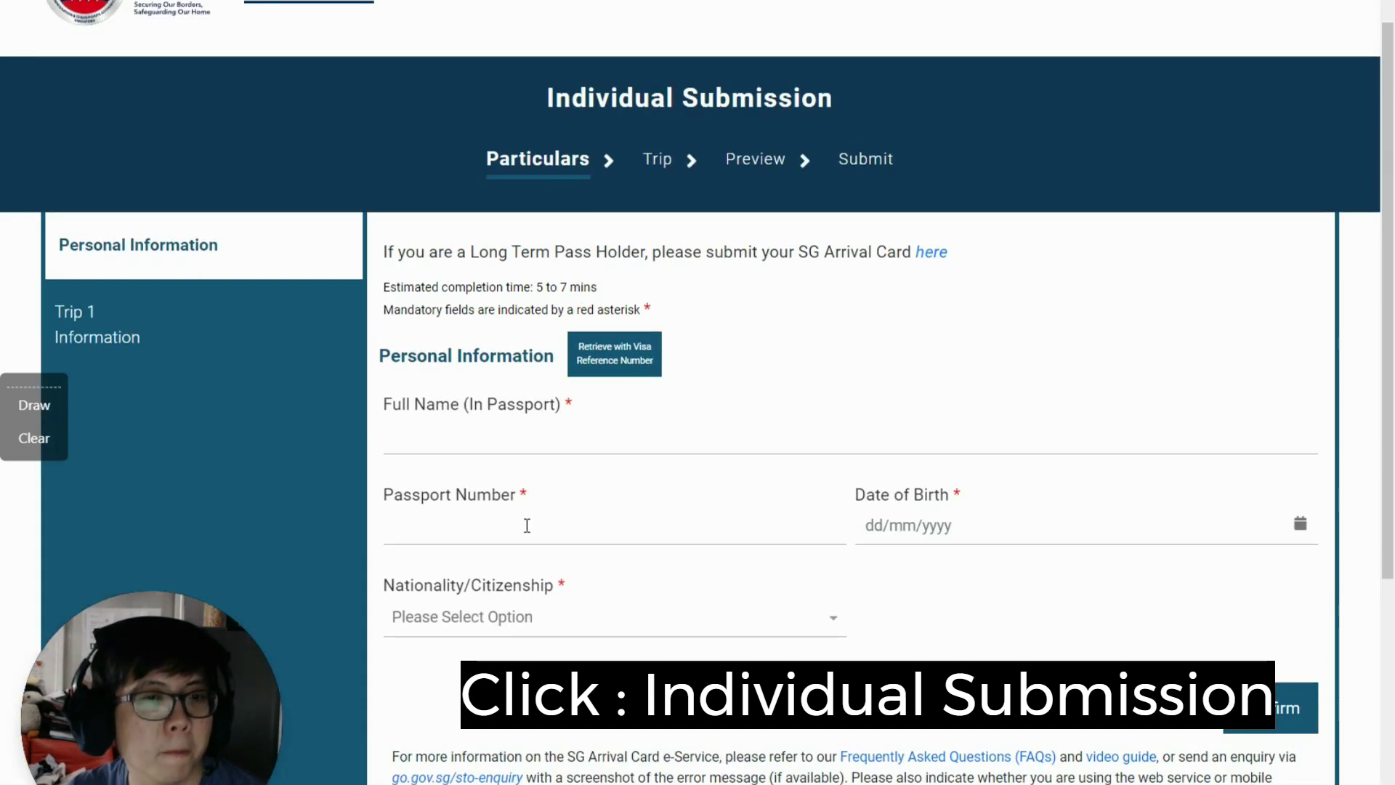
# Step: Enter the traveller's full name and passport number from the passport
pyautogui.click(567, 439)
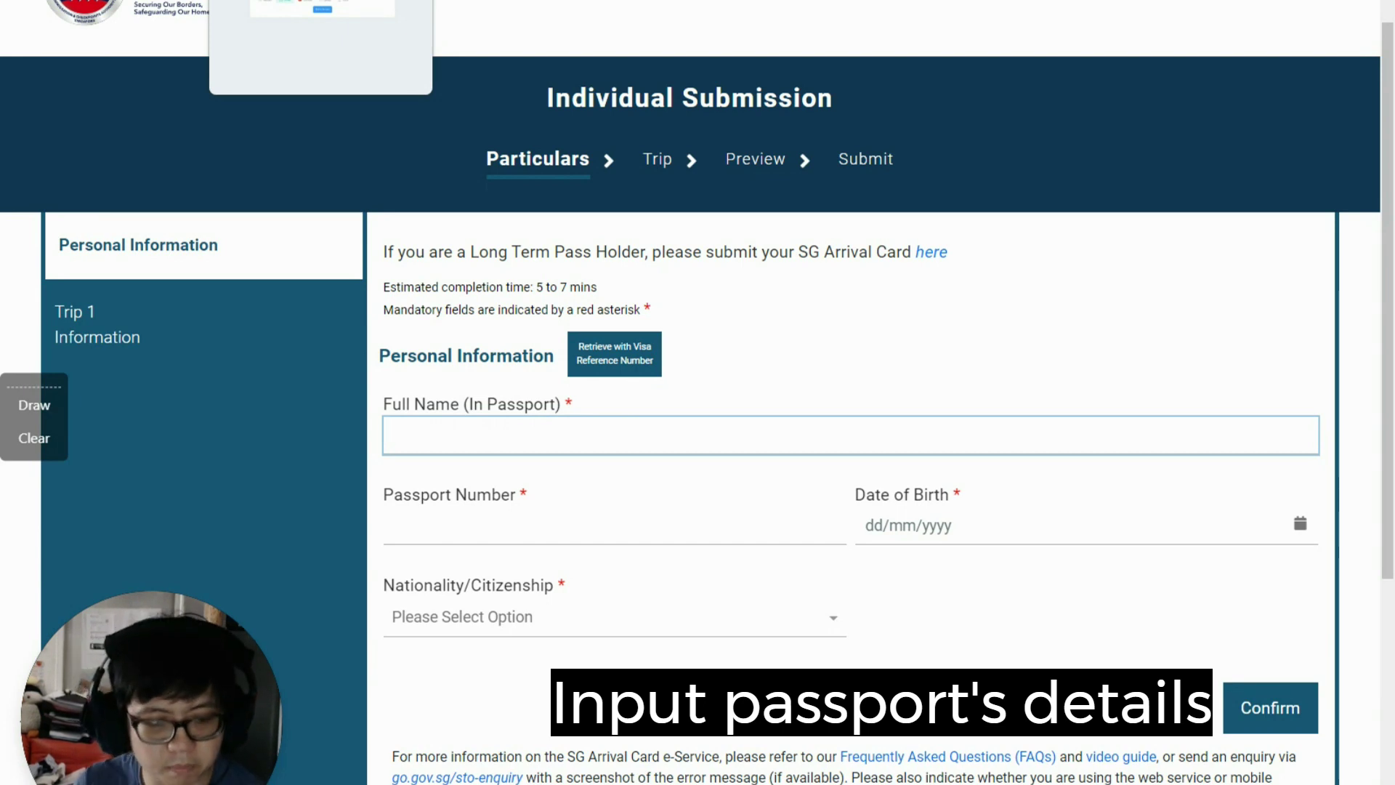
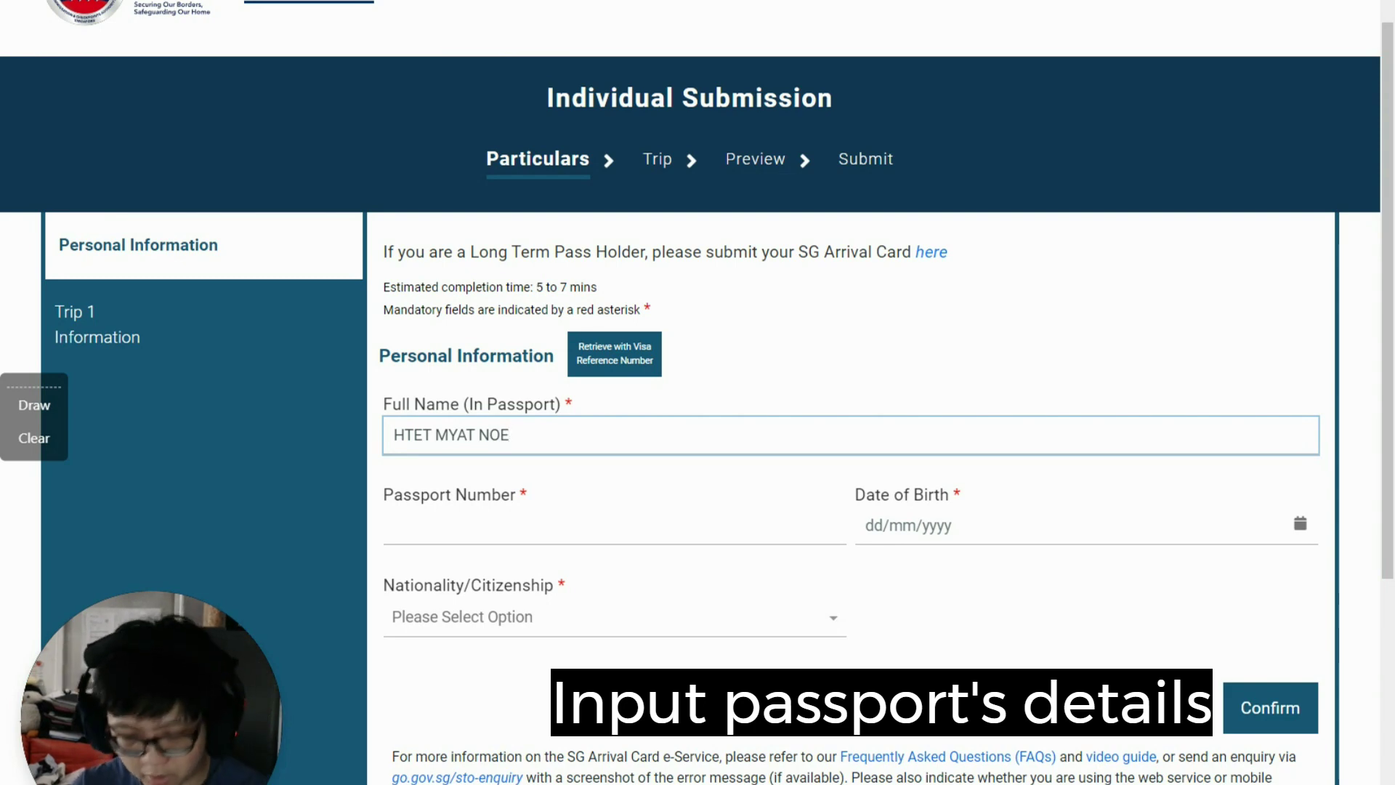
pyautogui.click(625, 535)
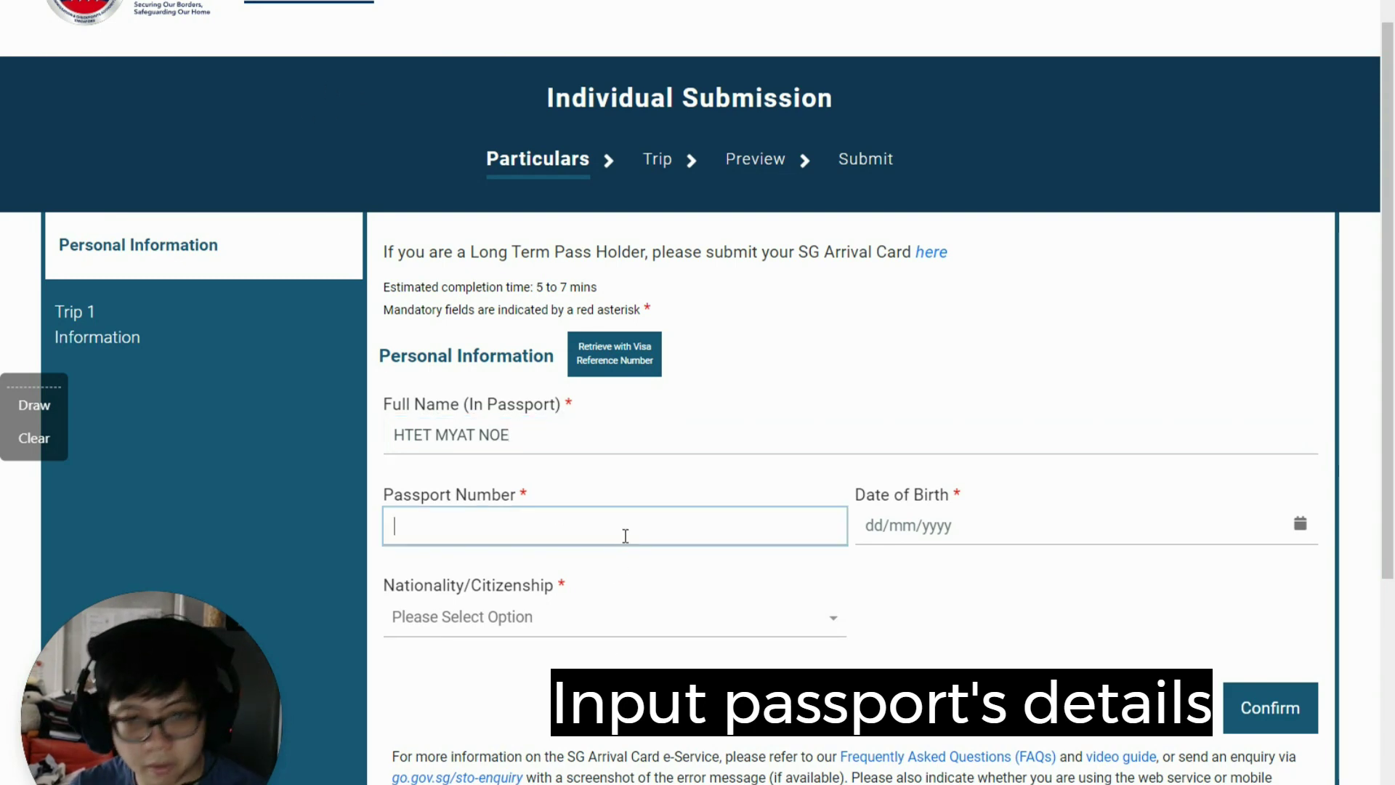
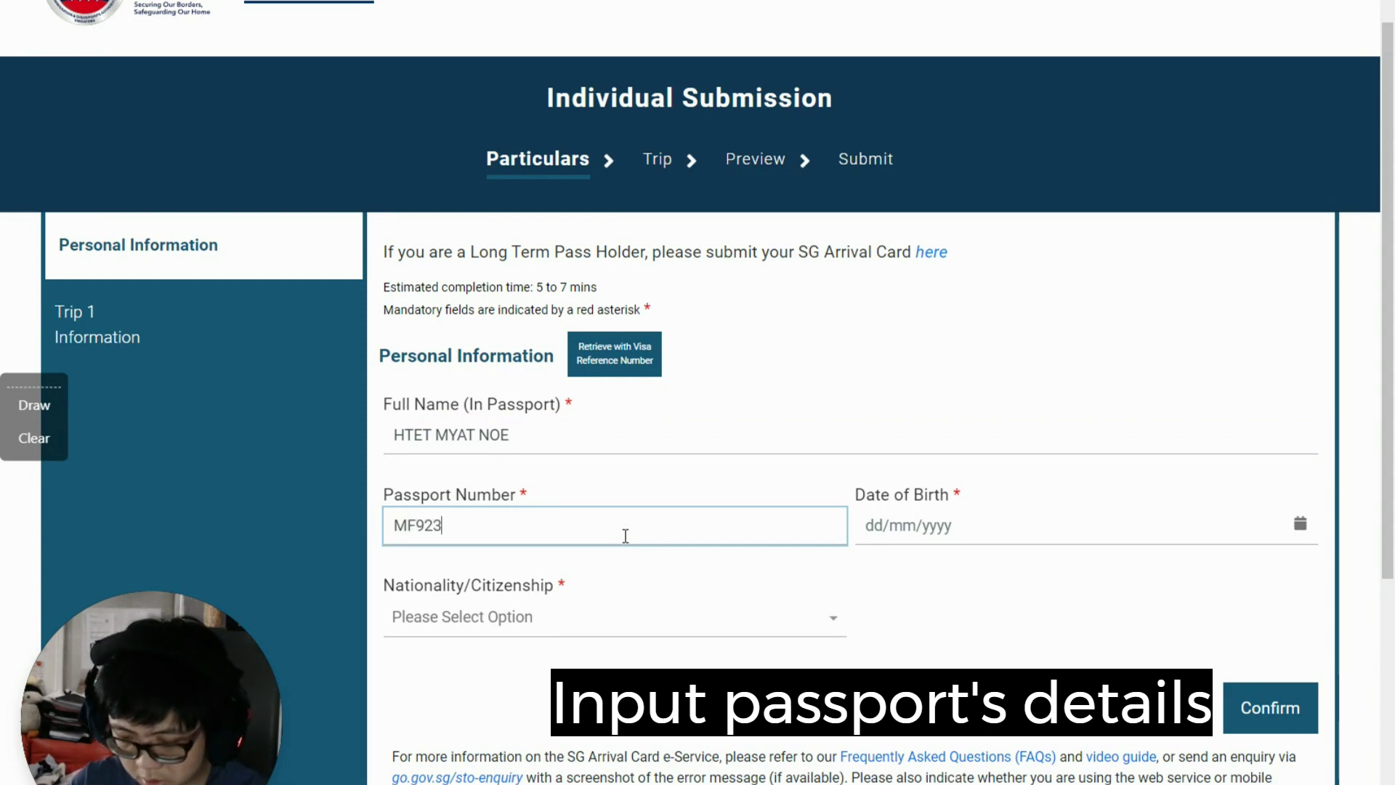
# Step: Enter the date of birth, choose MYANMAR nationality, and confirm the particulars
pyautogui.click(876, 525)
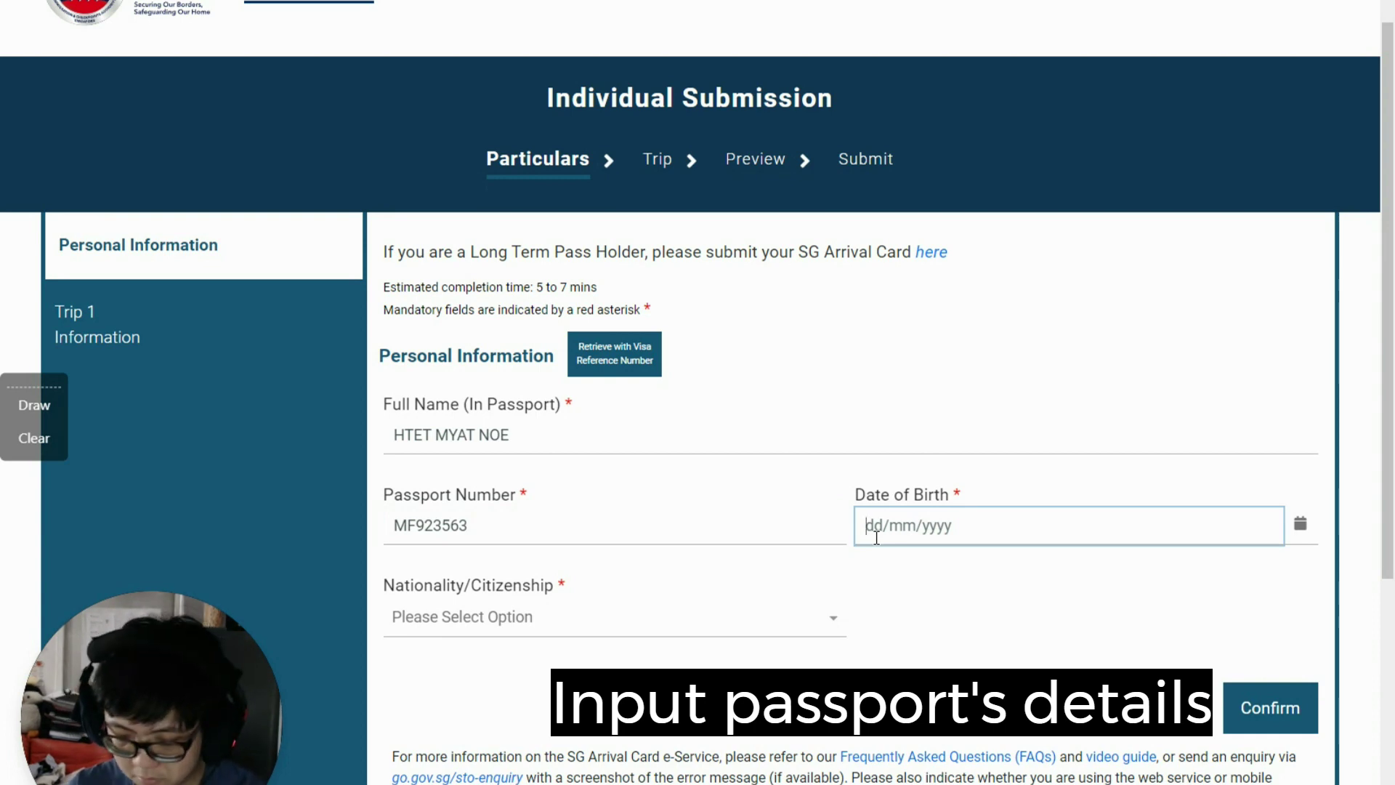
pyautogui.click(523, 617)
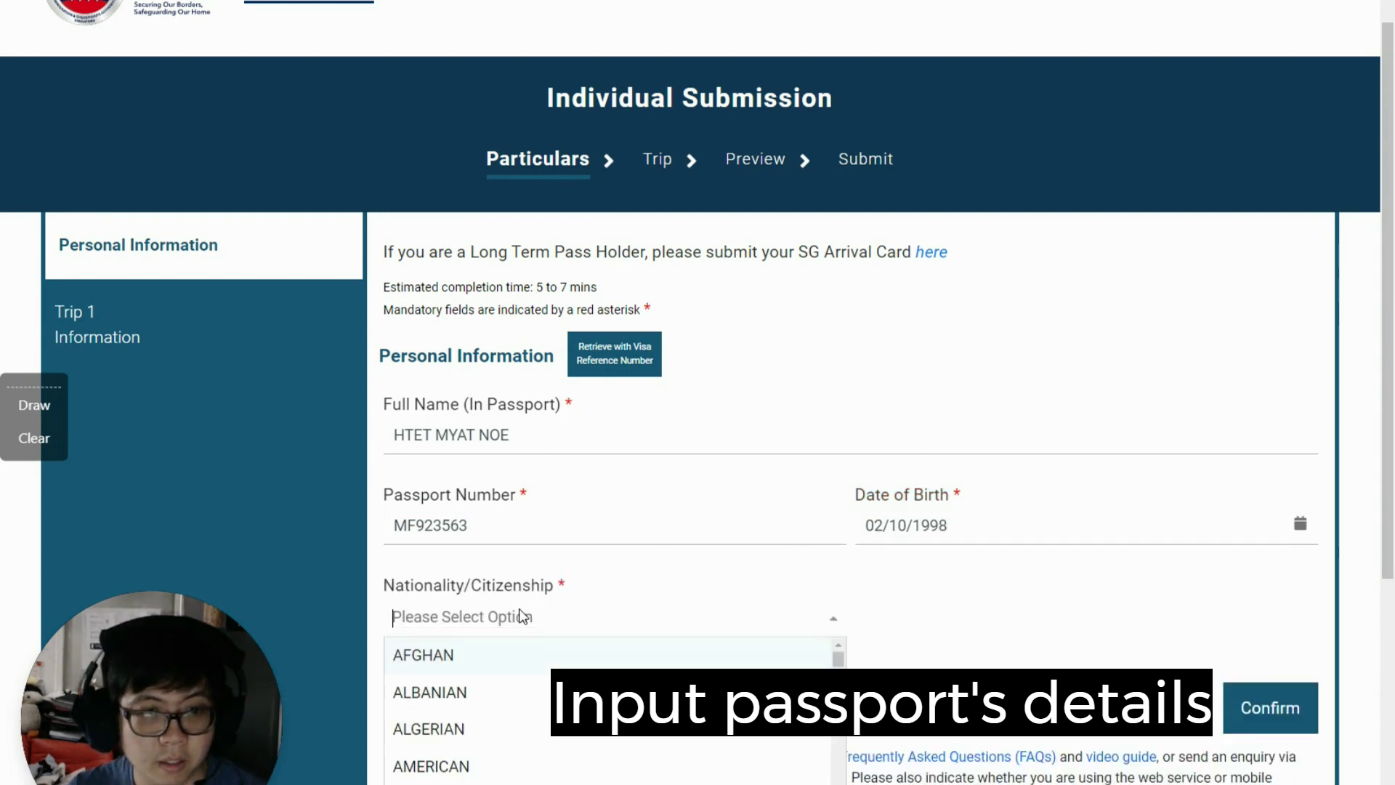
pyautogui.write('MYNA')
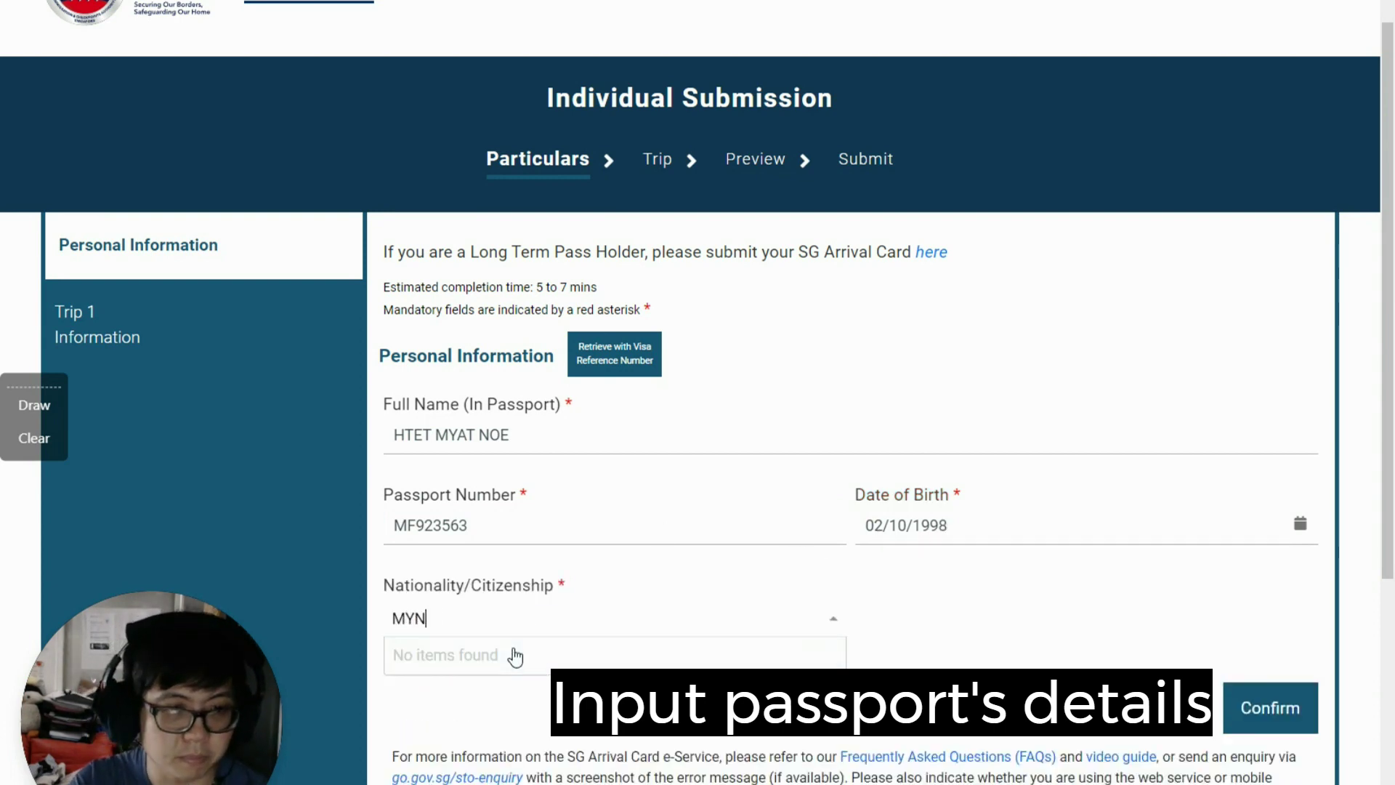
pyautogui.press('BackSpace')
pyautogui.press('BackSpace')
pyautogui.write('AN')
pyautogui.click(515, 656)
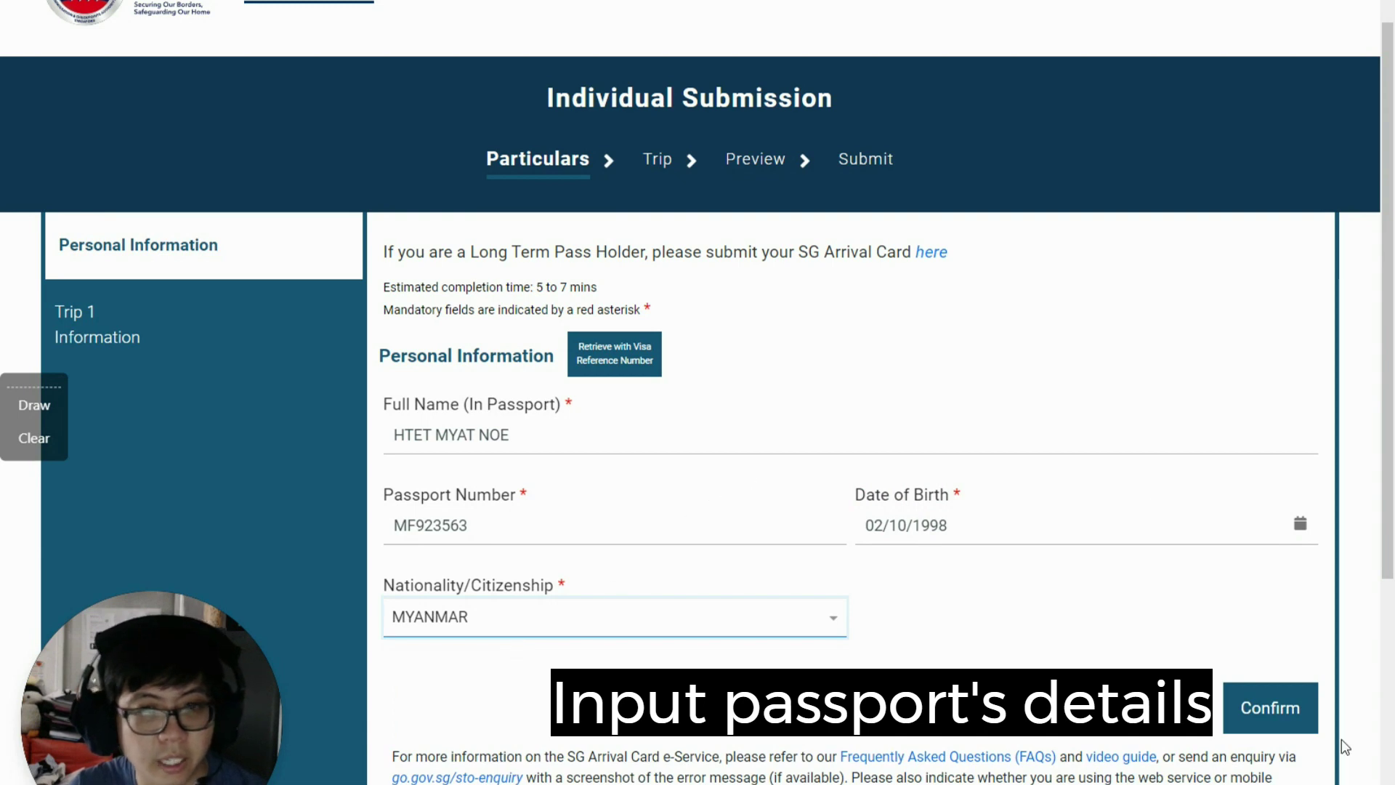
pyautogui.click(1281, 716)
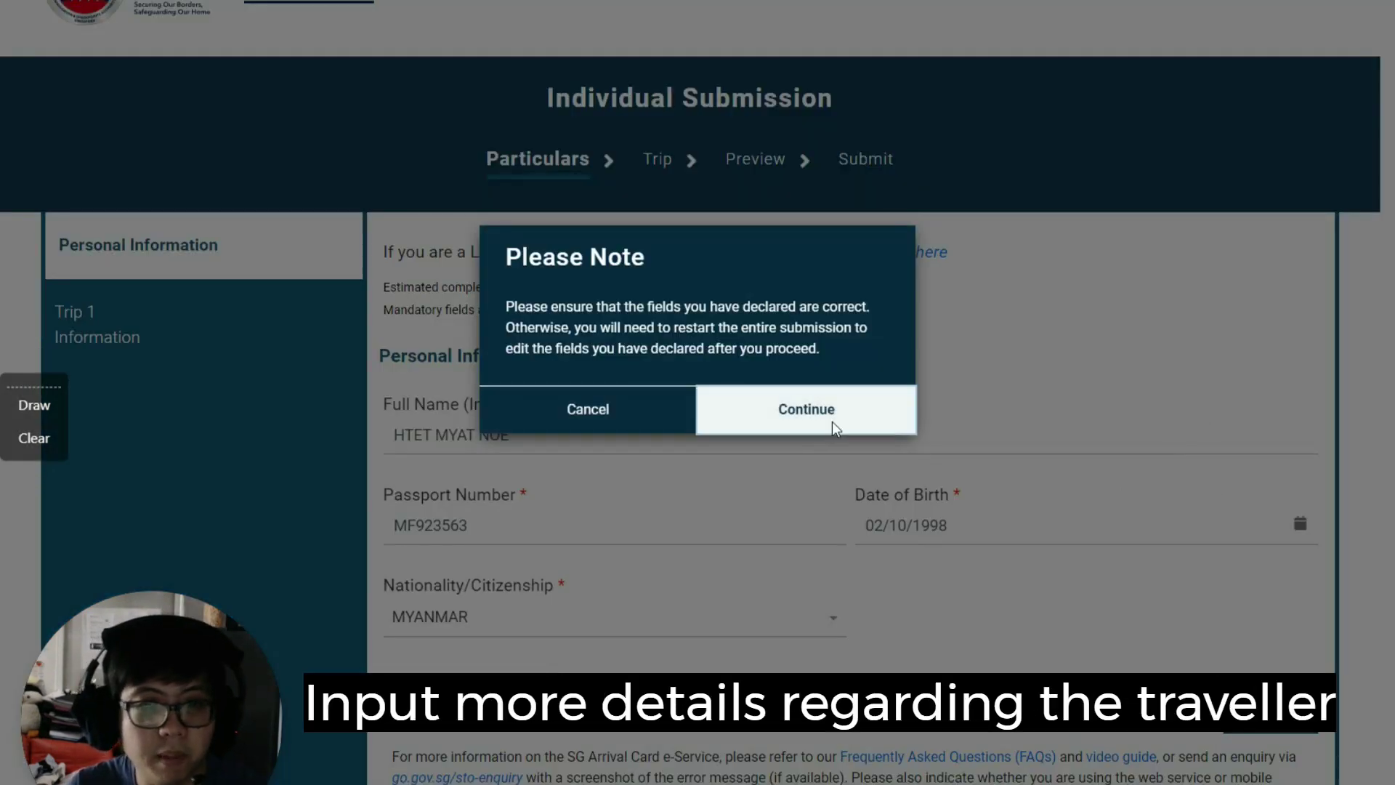
# Step: Accept the Please Note warning, then set sex to FEMALE and passport expiry to 13/05/2027
pyautogui.click(834, 426)
pyautogui.scroll(-2, 700, 392)
pyautogui.scroll(-5, 699, 392)
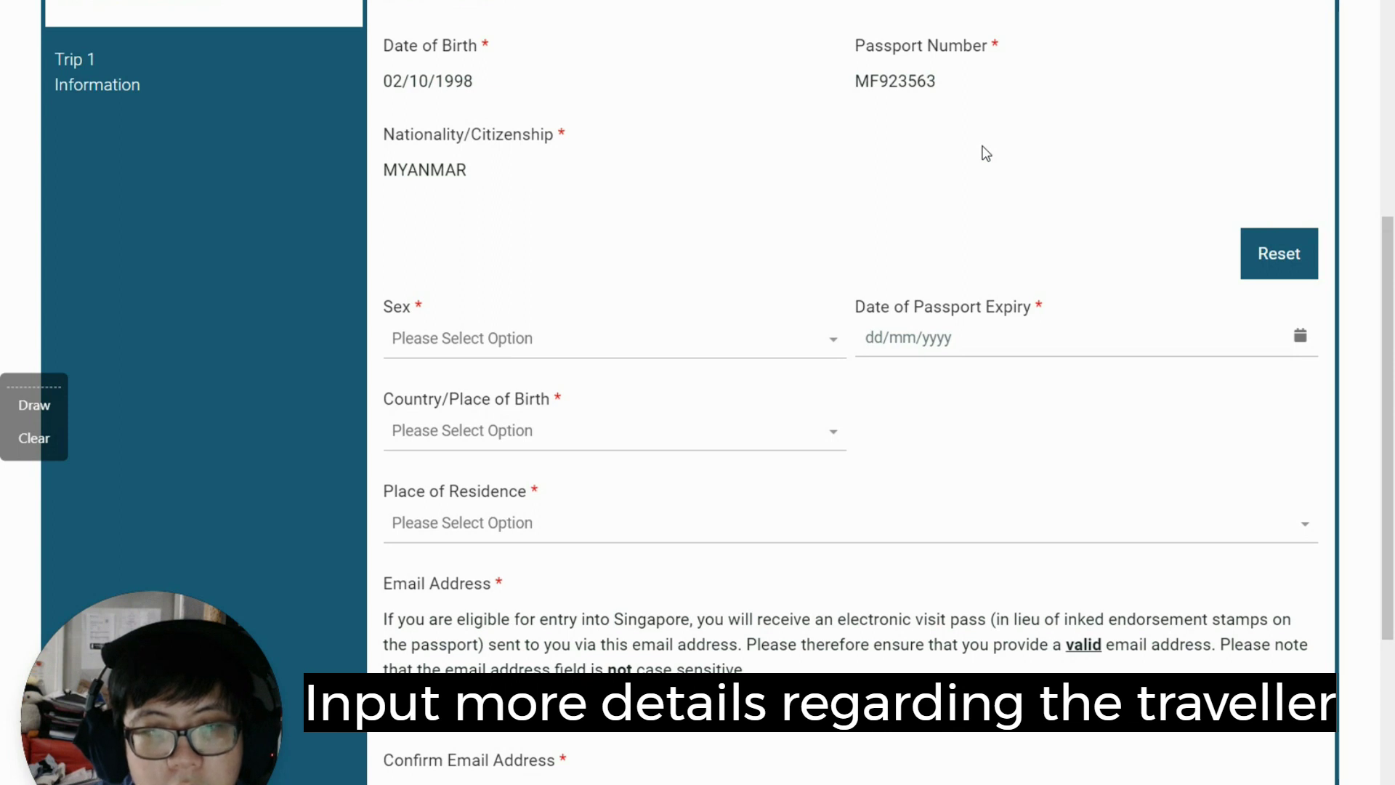
pyautogui.click(617, 336)
pyautogui.click(557, 376)
pyautogui.click(1041, 351)
pyautogui.write('13/05/202')
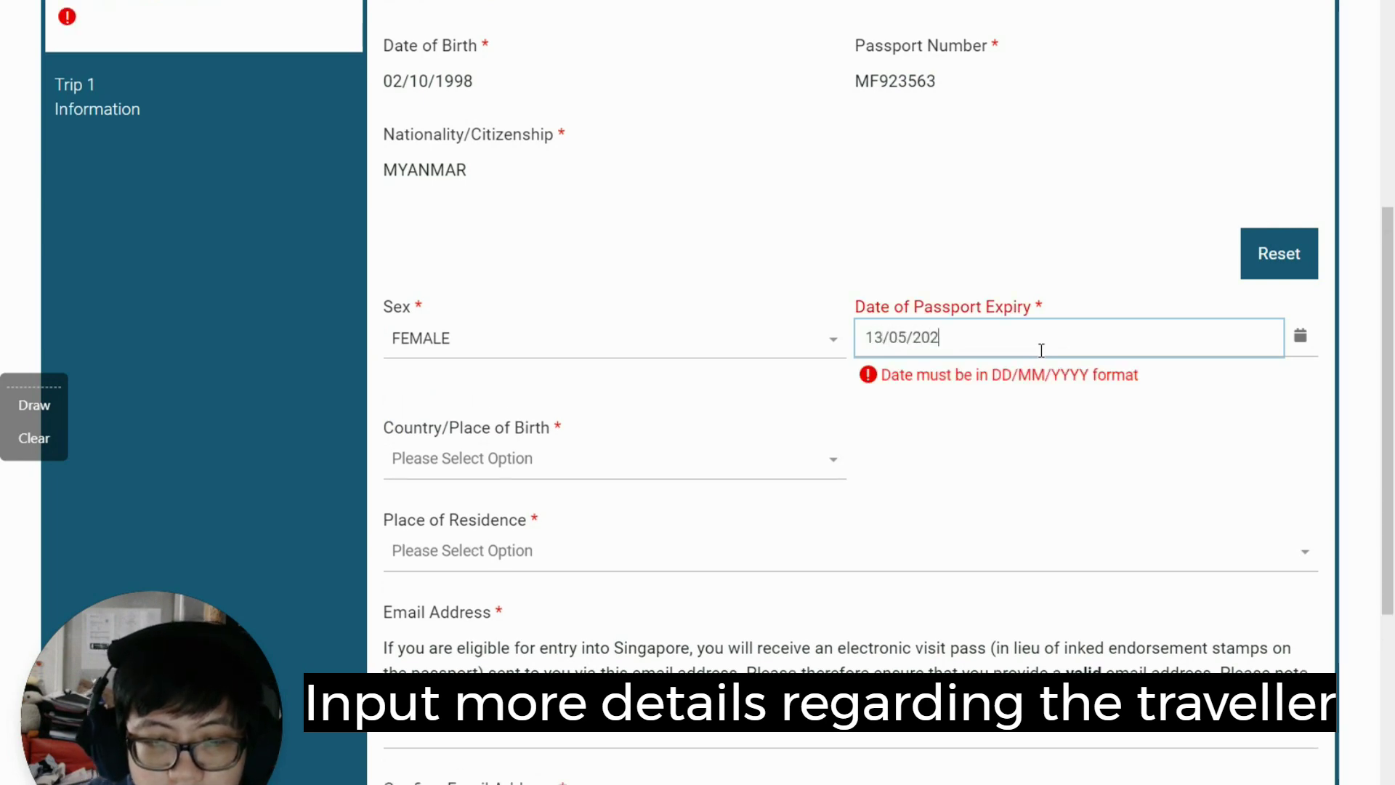
pyautogui.write('7')
# Step: Set country of birth to MYANMAR and begin searching the place of residence list
pyautogui.click(469, 427)
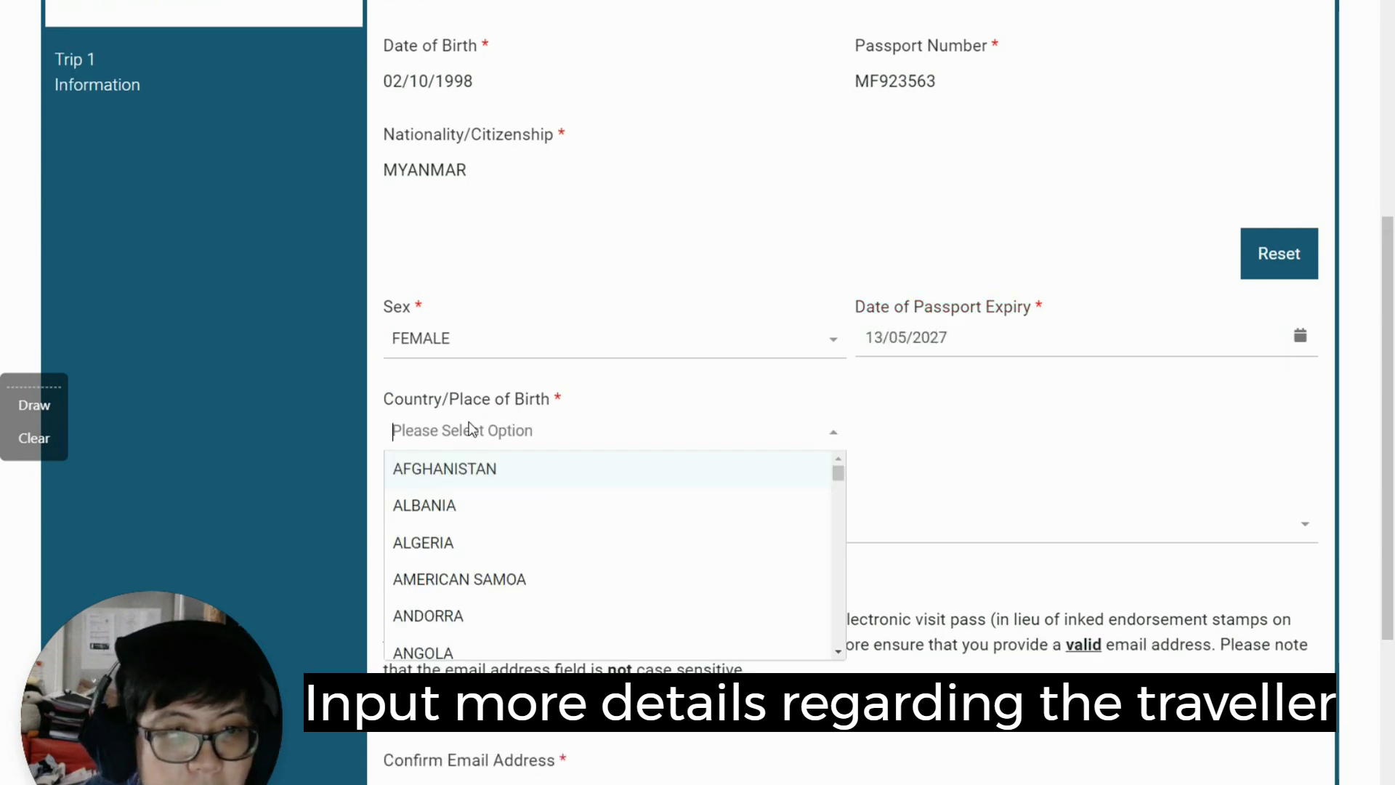
pyautogui.write('MYA')
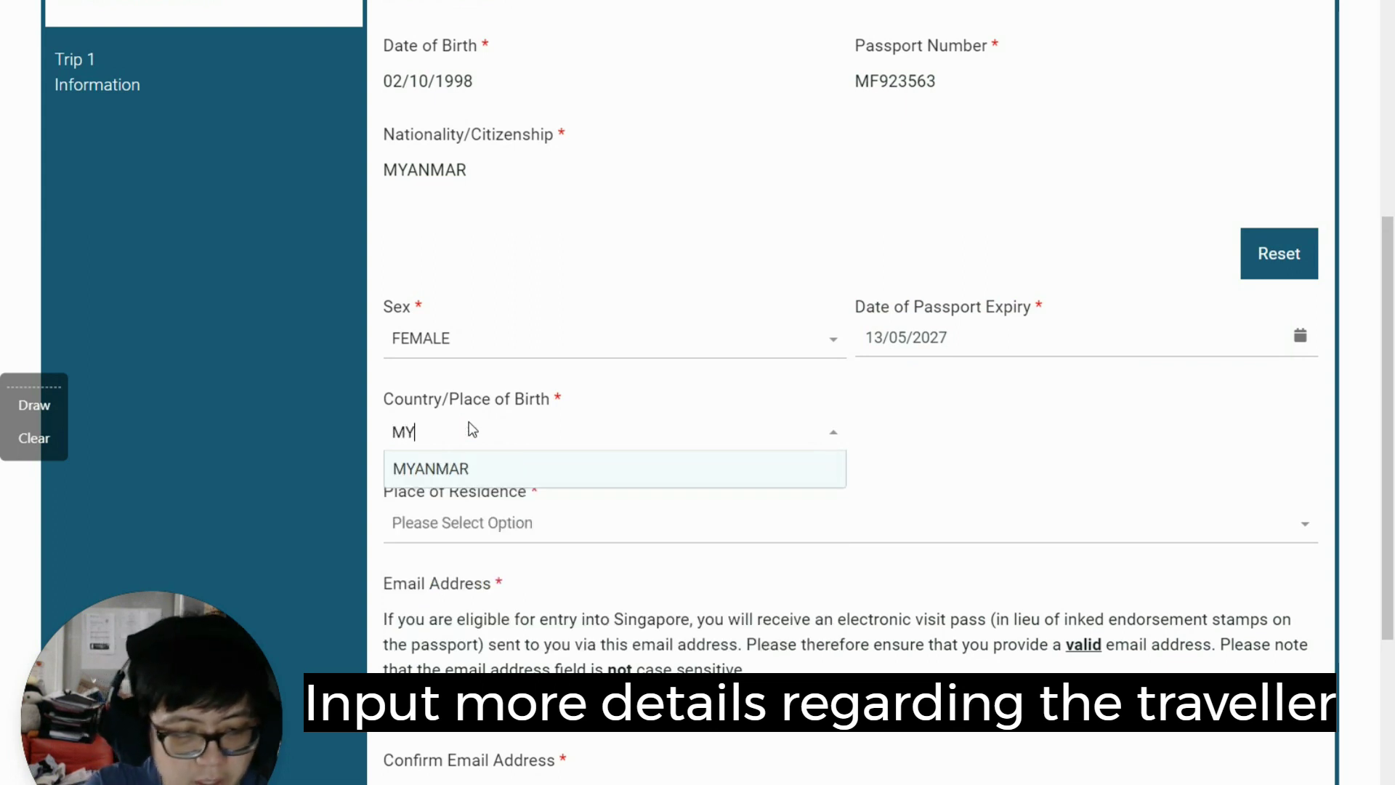
pyautogui.click(489, 467)
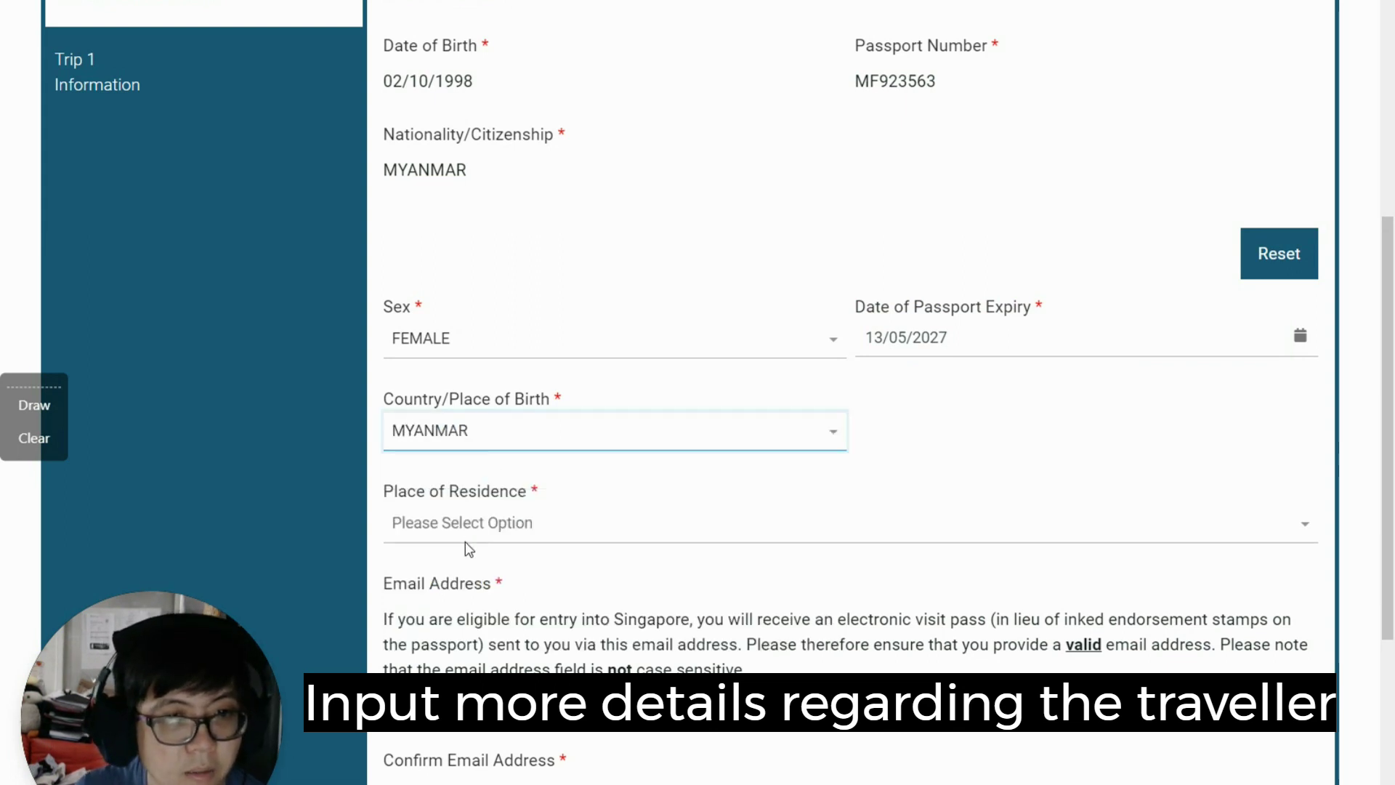
pyautogui.click(473, 536)
pyautogui.write('MYA')
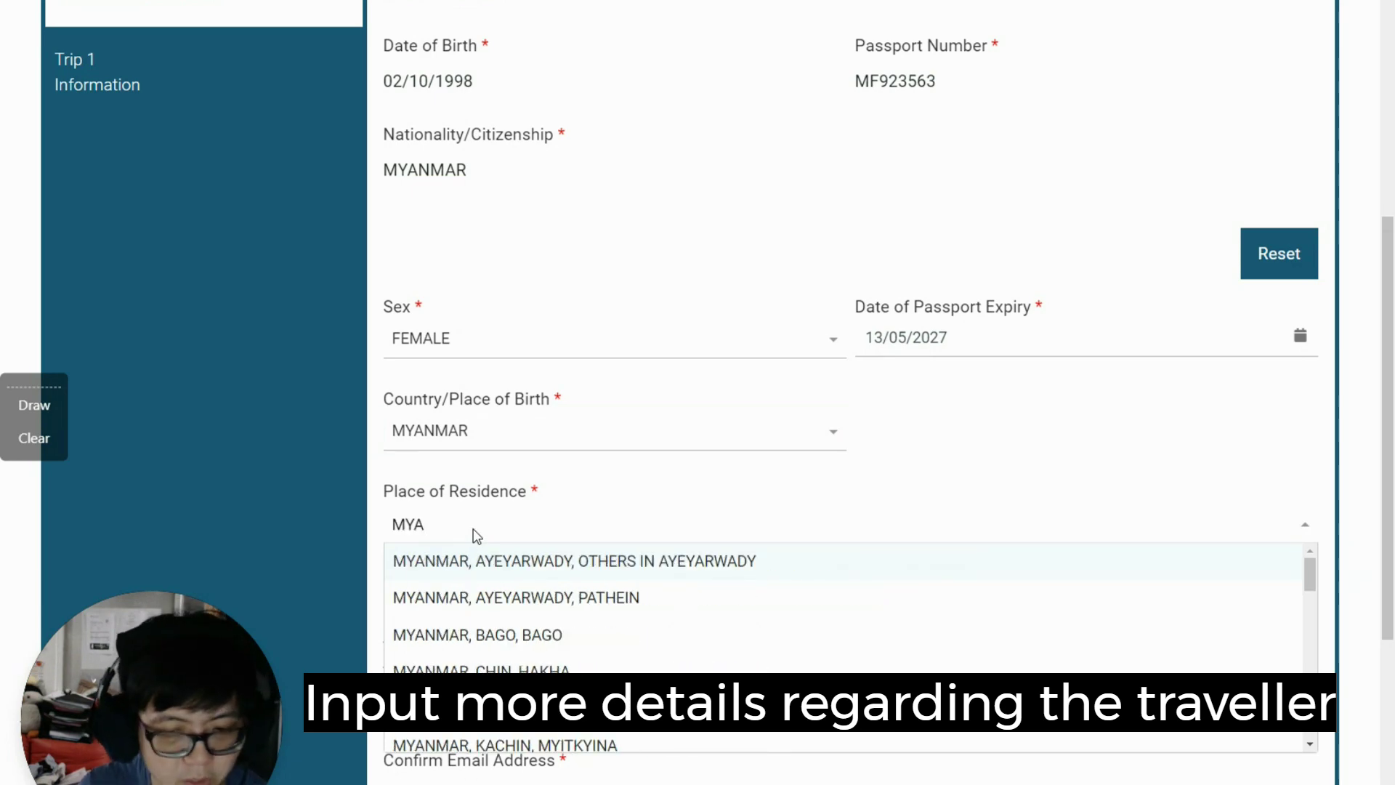
pyautogui.press('BackSpace')
pyautogui.press('BackSpace')
pyautogui.press('BackSpace')
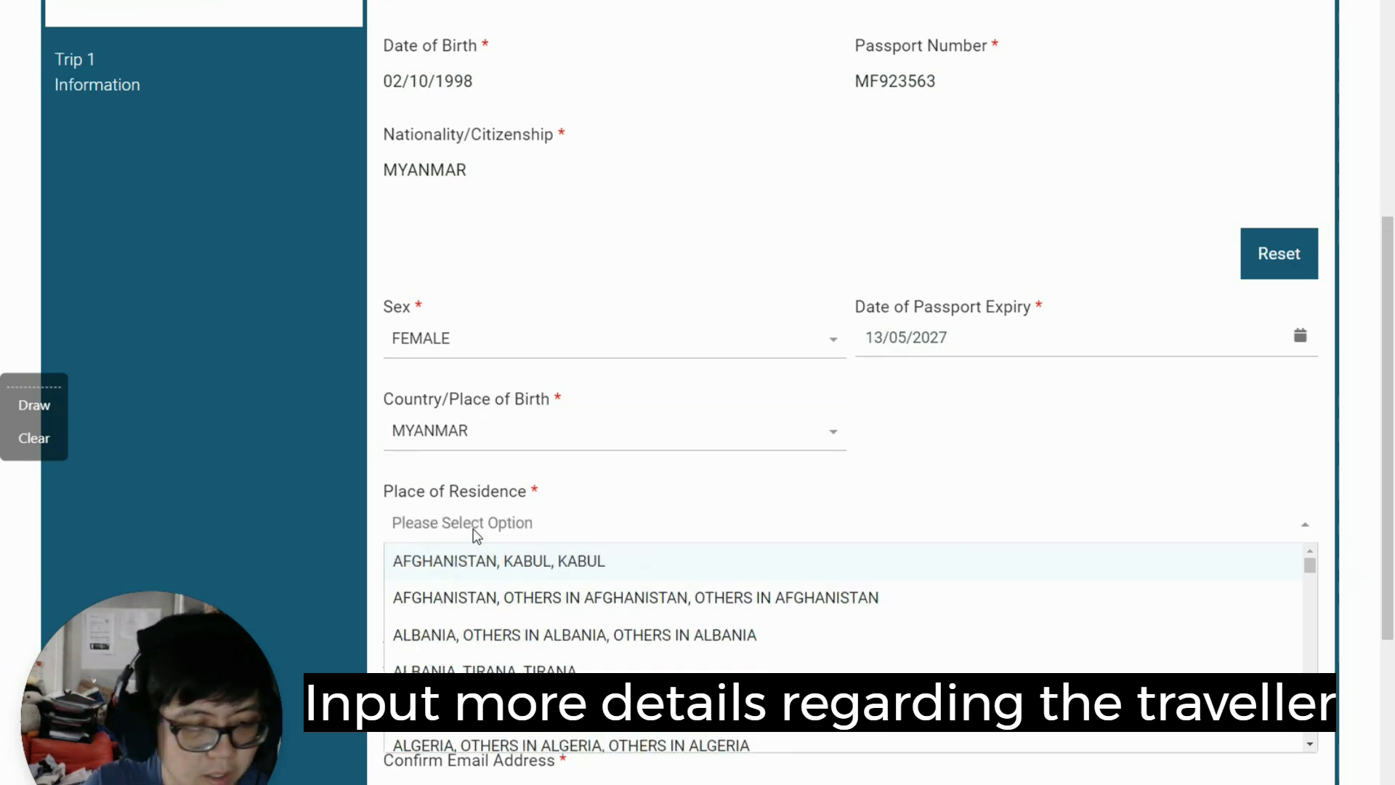
# Step: Search residences by YANGON and select MYANMAR, YANGON, YANGON as place of residence
pyautogui.write('PY')
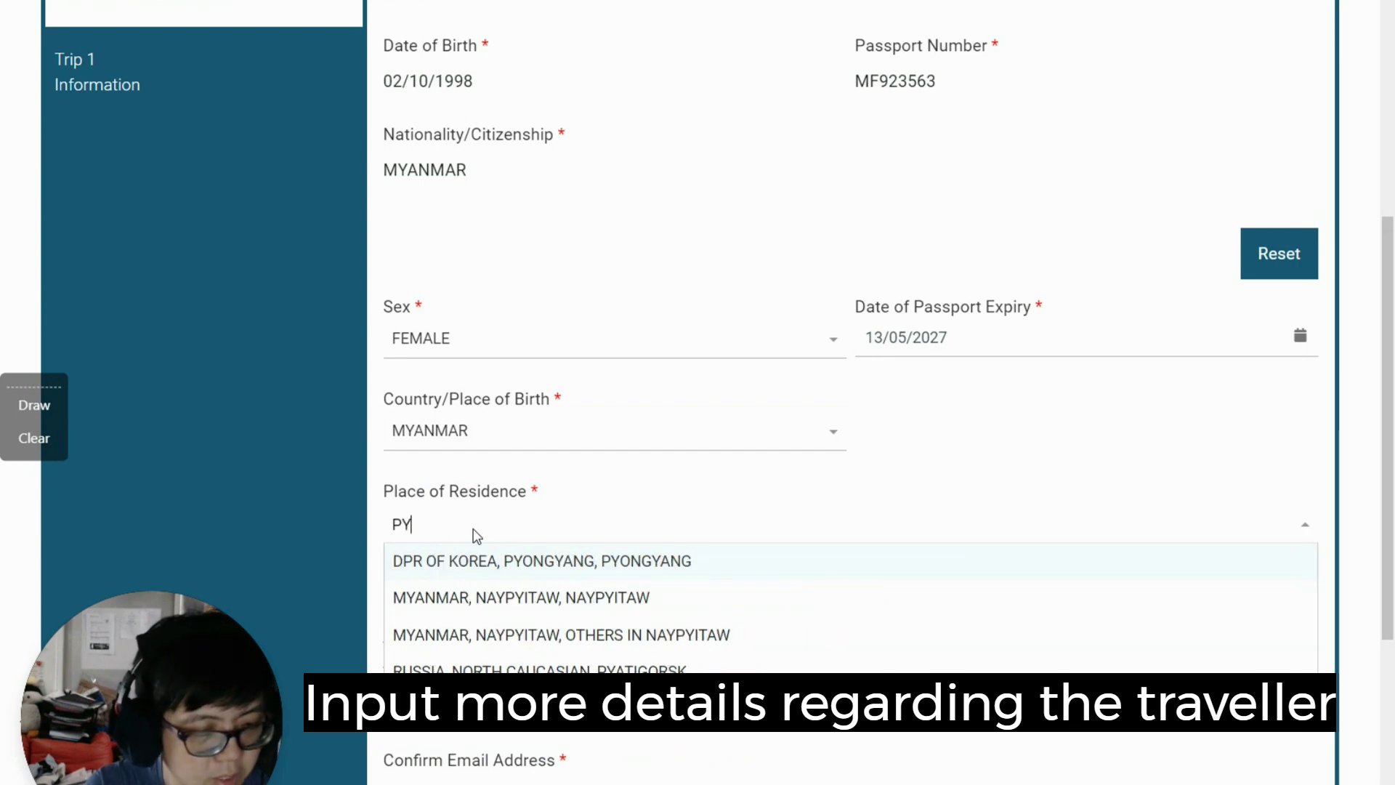
pyautogui.write('A')
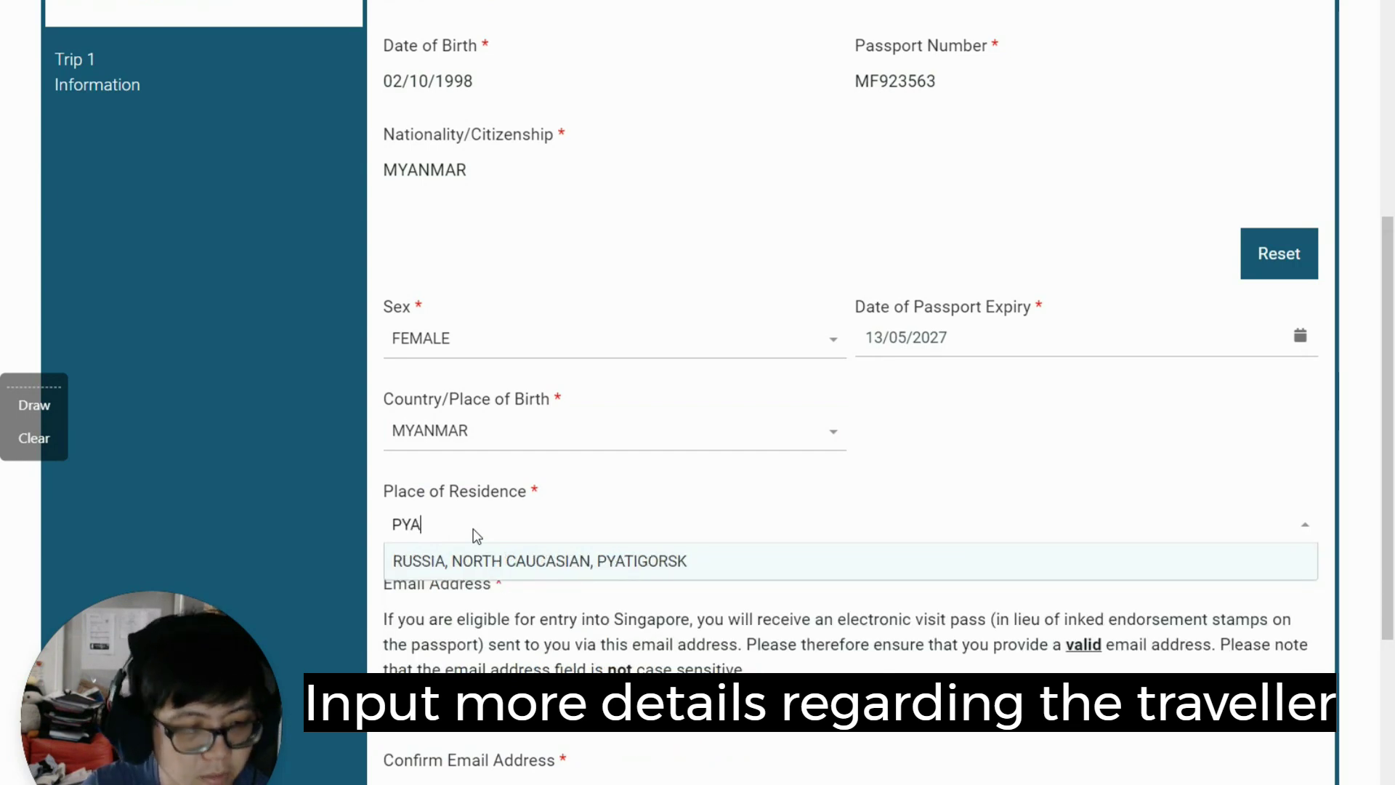
pyautogui.press('BackSpace')
pyautogui.press('BackSpace')
pyautogui.press('BackSpace')
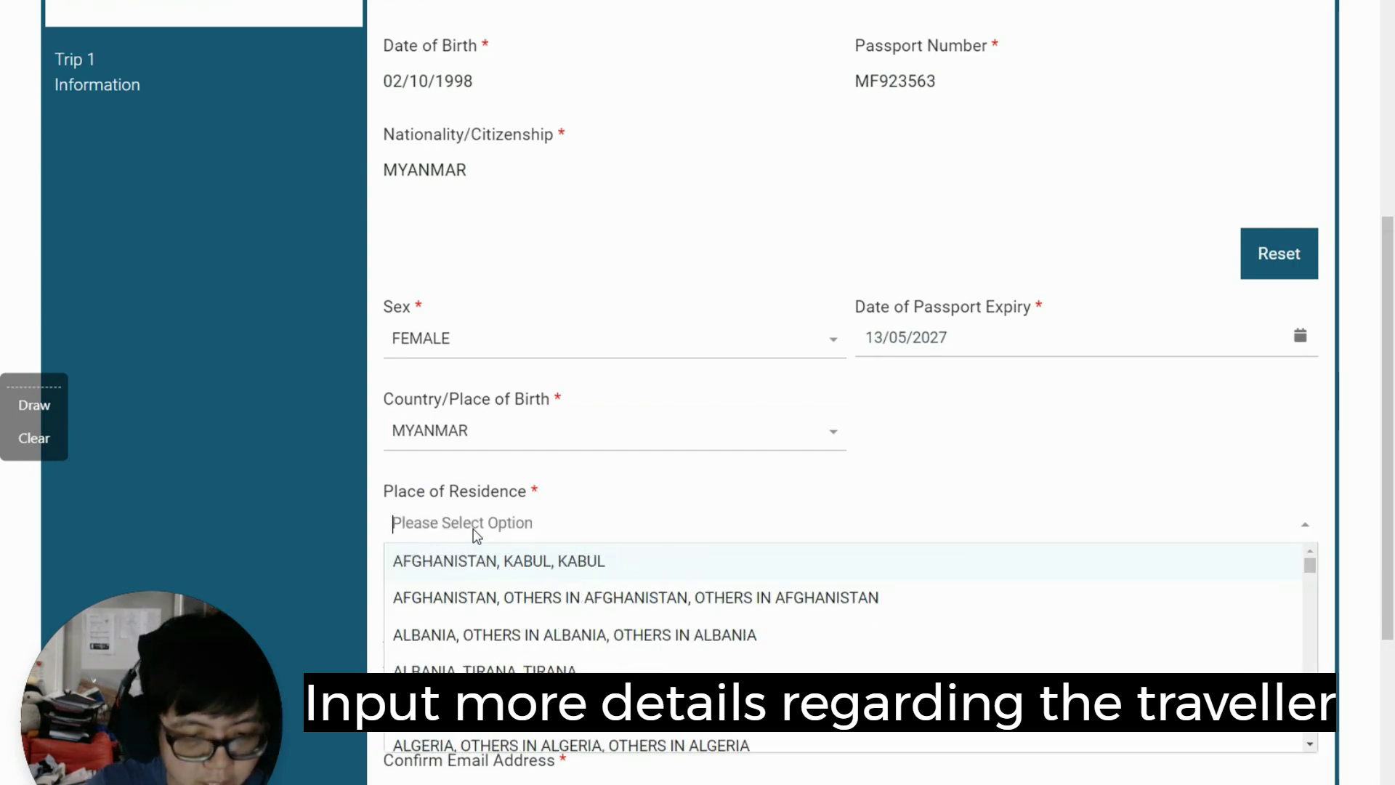
pyautogui.write('NYA')
pyautogui.press('BackSpace')
pyautogui.press('BackSpace')
pyautogui.press('BackSpace')
pyautogui.write('MYA')
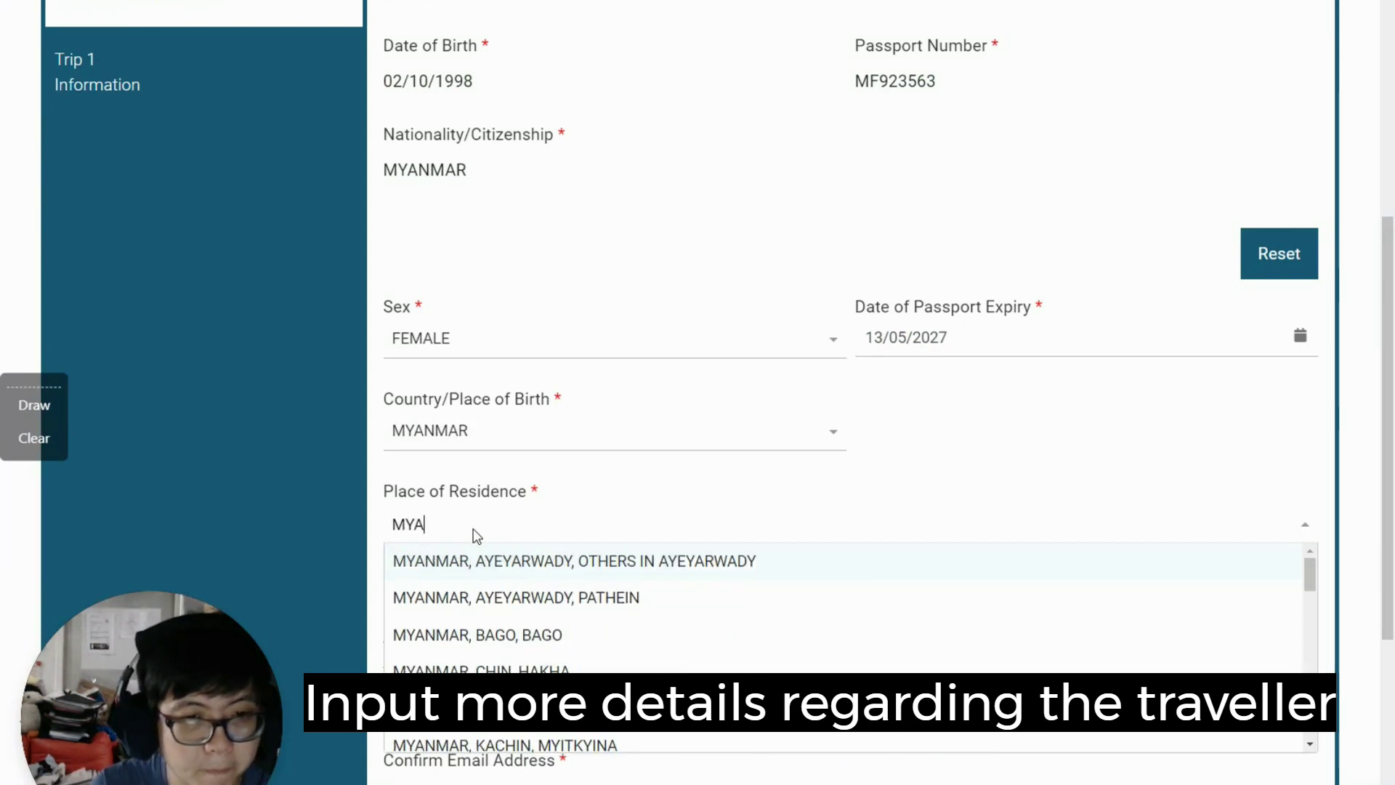
pyautogui.write('NM')
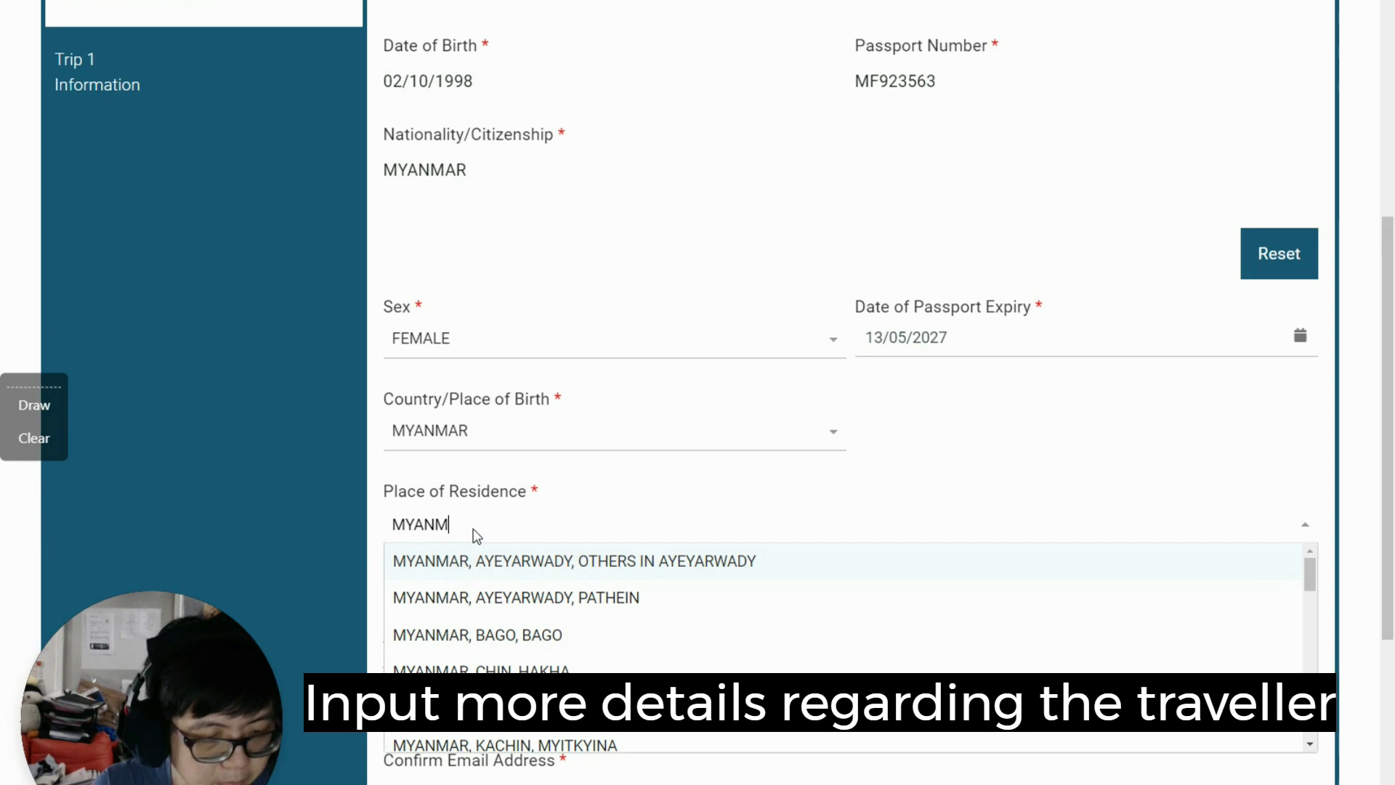
pyautogui.write('A')
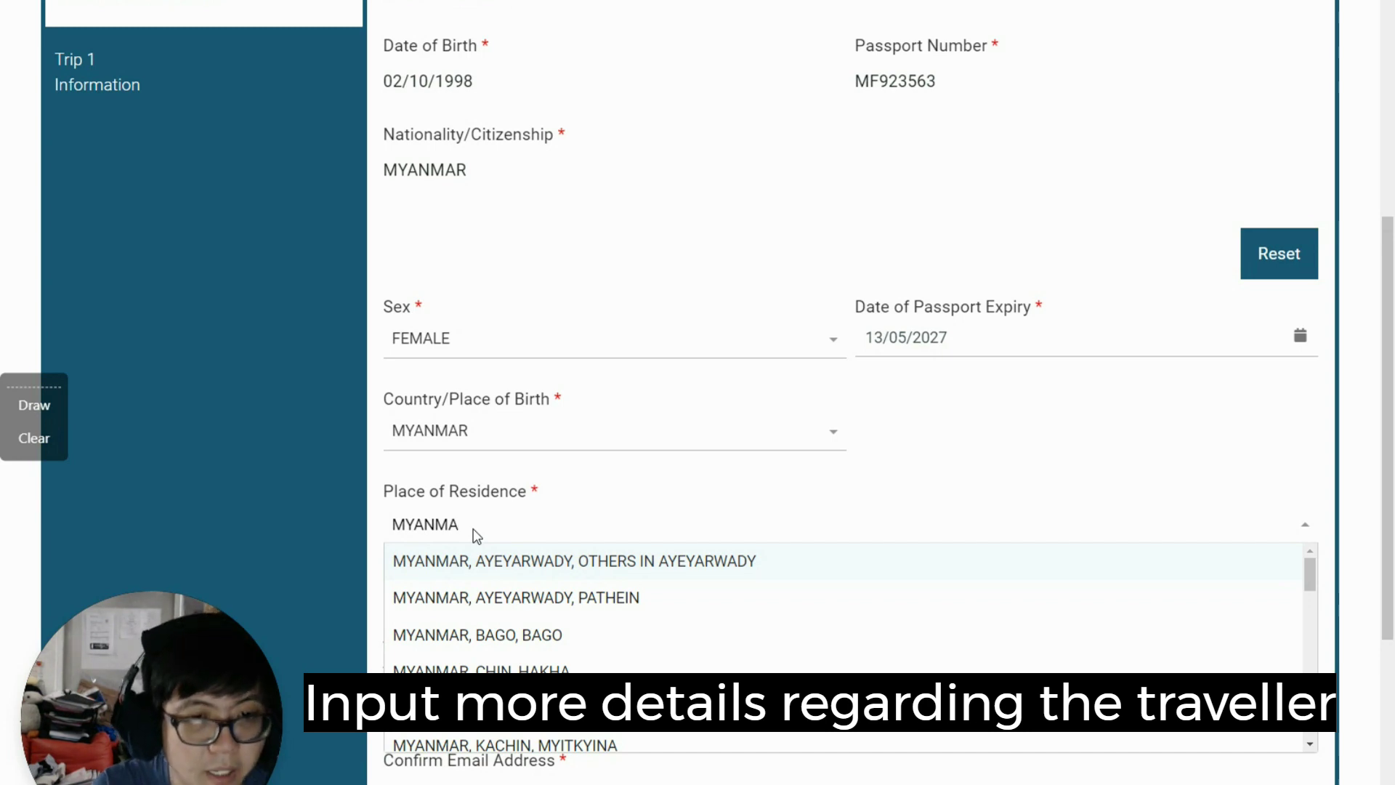
pyautogui.press('BackSpace')
pyautogui.press('BackSpace')
pyautogui.press('BackSpace')
pyautogui.press('BackSpace')
pyautogui.press('BackSpace')
pyautogui.press('BackSpace')
pyautogui.write('YA')
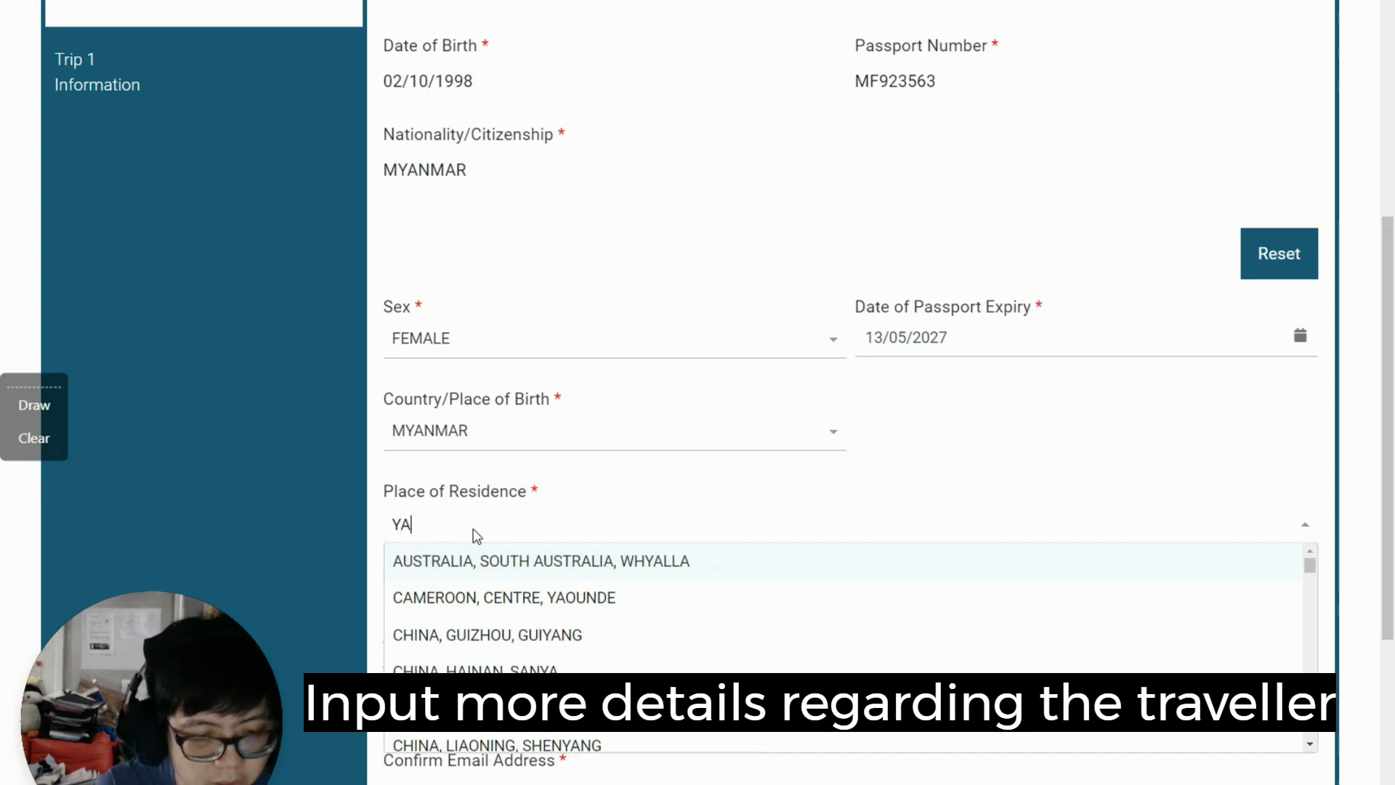
pyautogui.write('NGON')
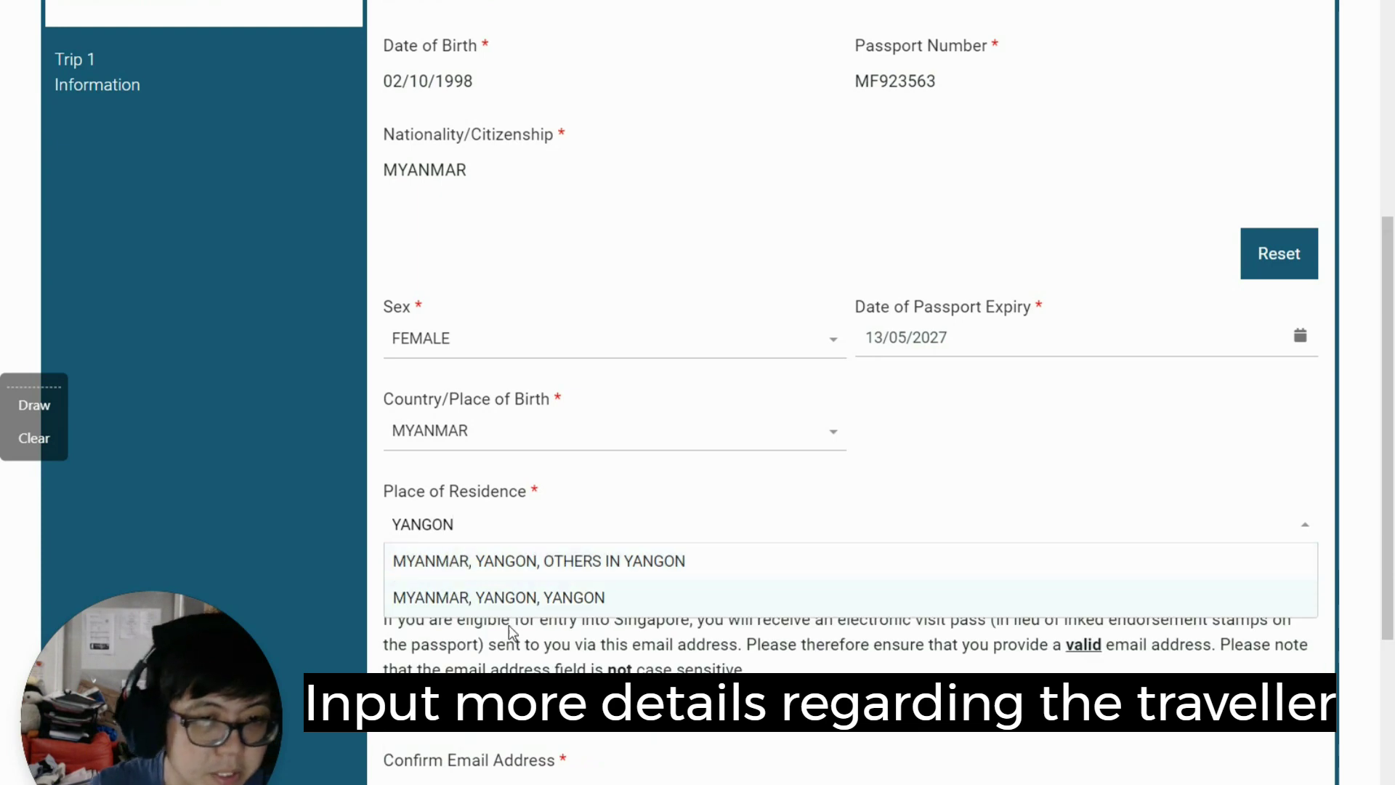
pyautogui.click(521, 598)
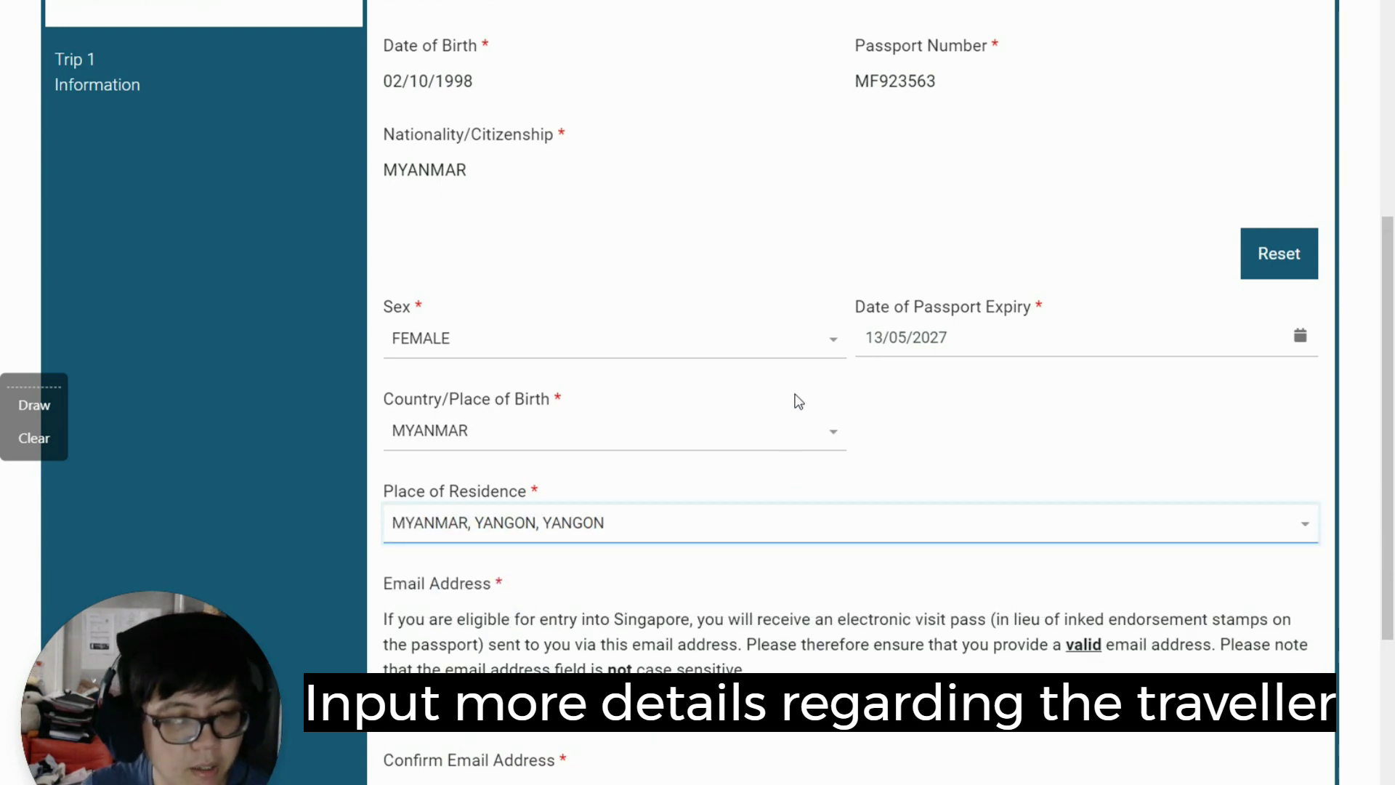
# Step: Fill in the confirmation e-mail address and the +65 mobile number
pyautogui.scroll(-3, 796, 399)
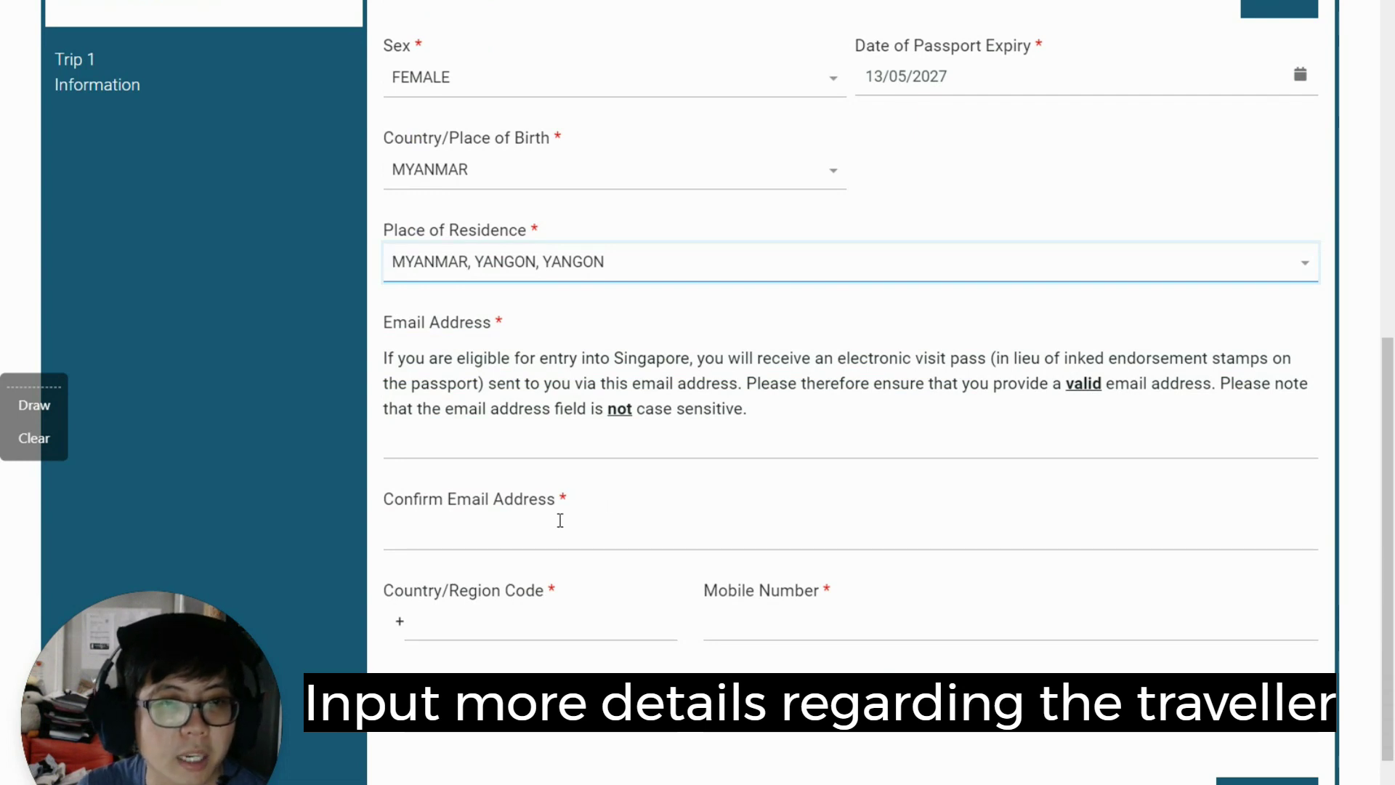
pyautogui.click(479, 520)
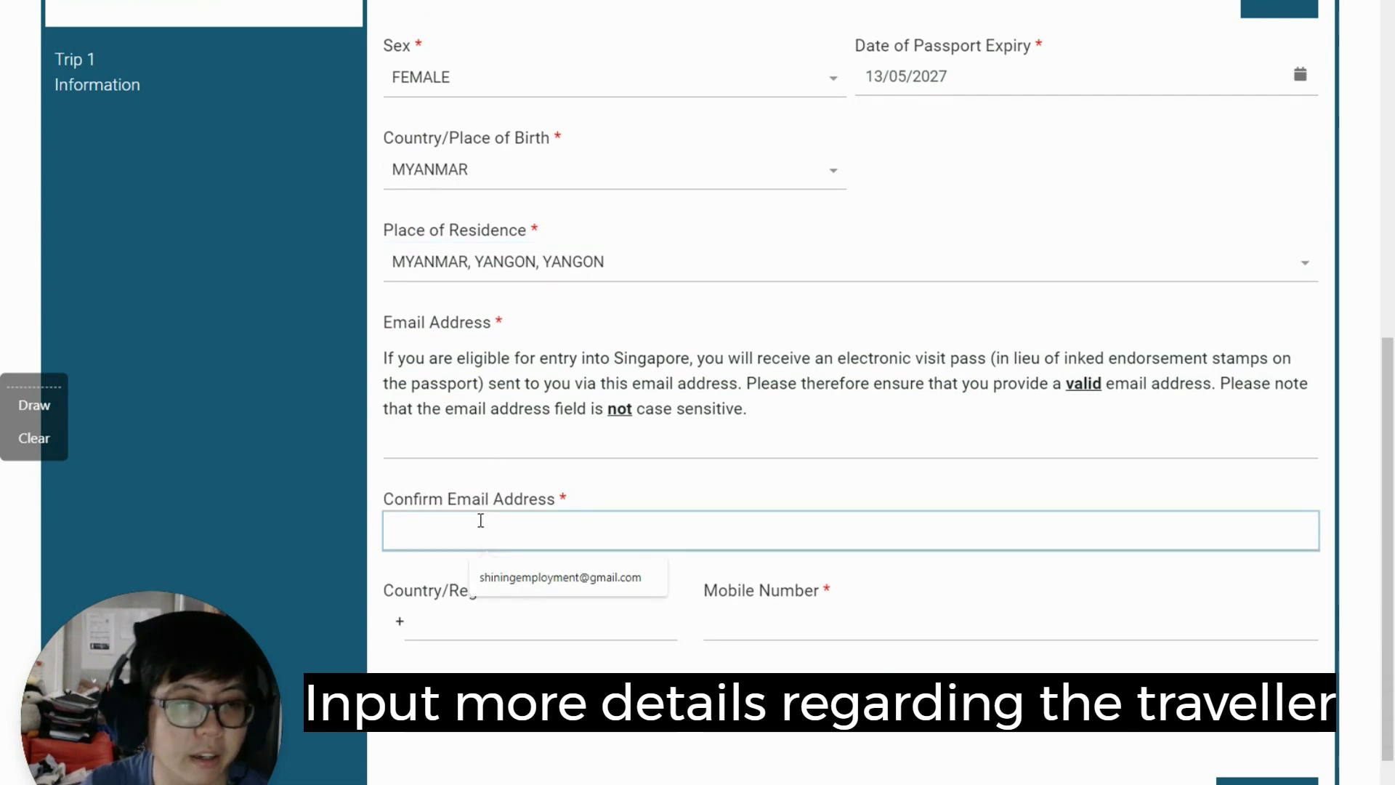
pyautogui.press('Tab')
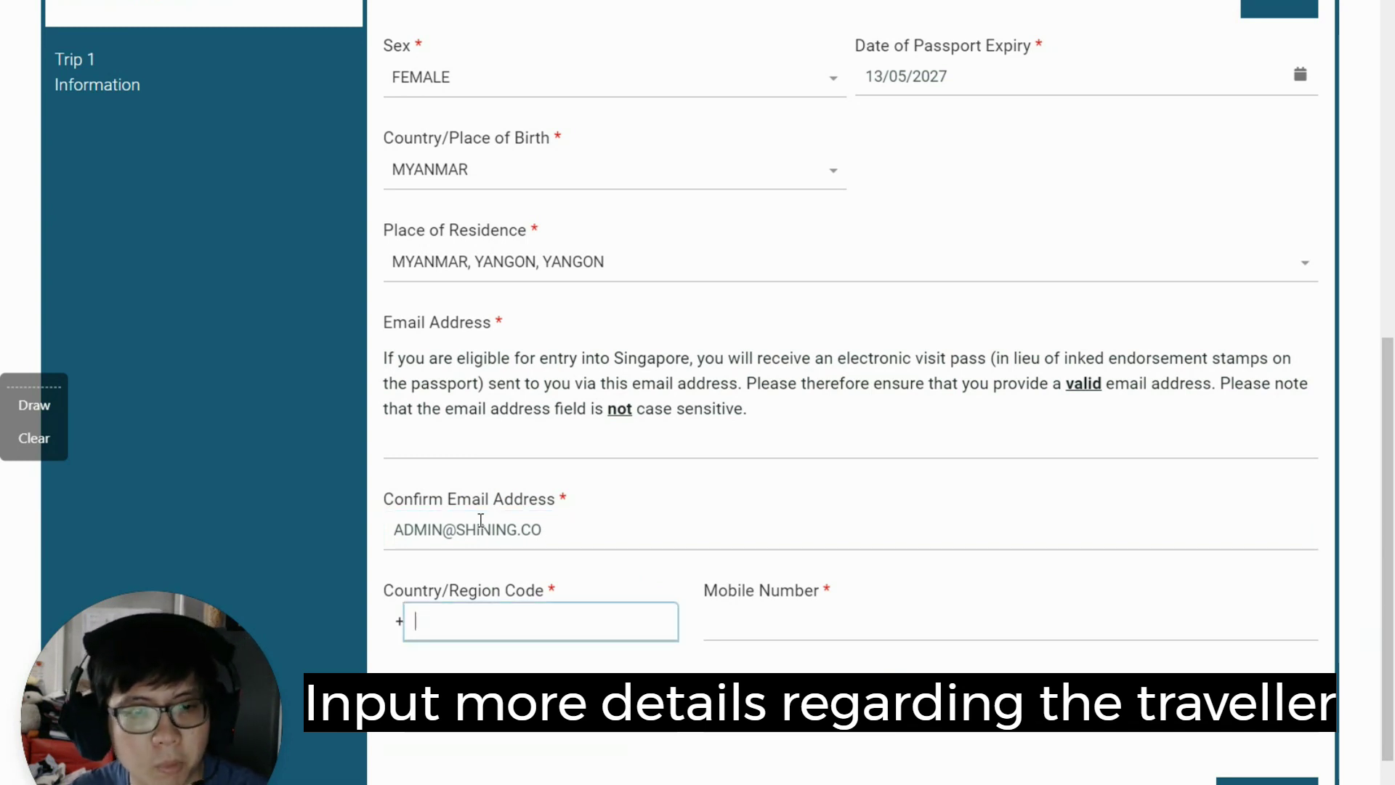
pyautogui.write('65')
pyautogui.press('Tab')
pyautogui.write('87222')
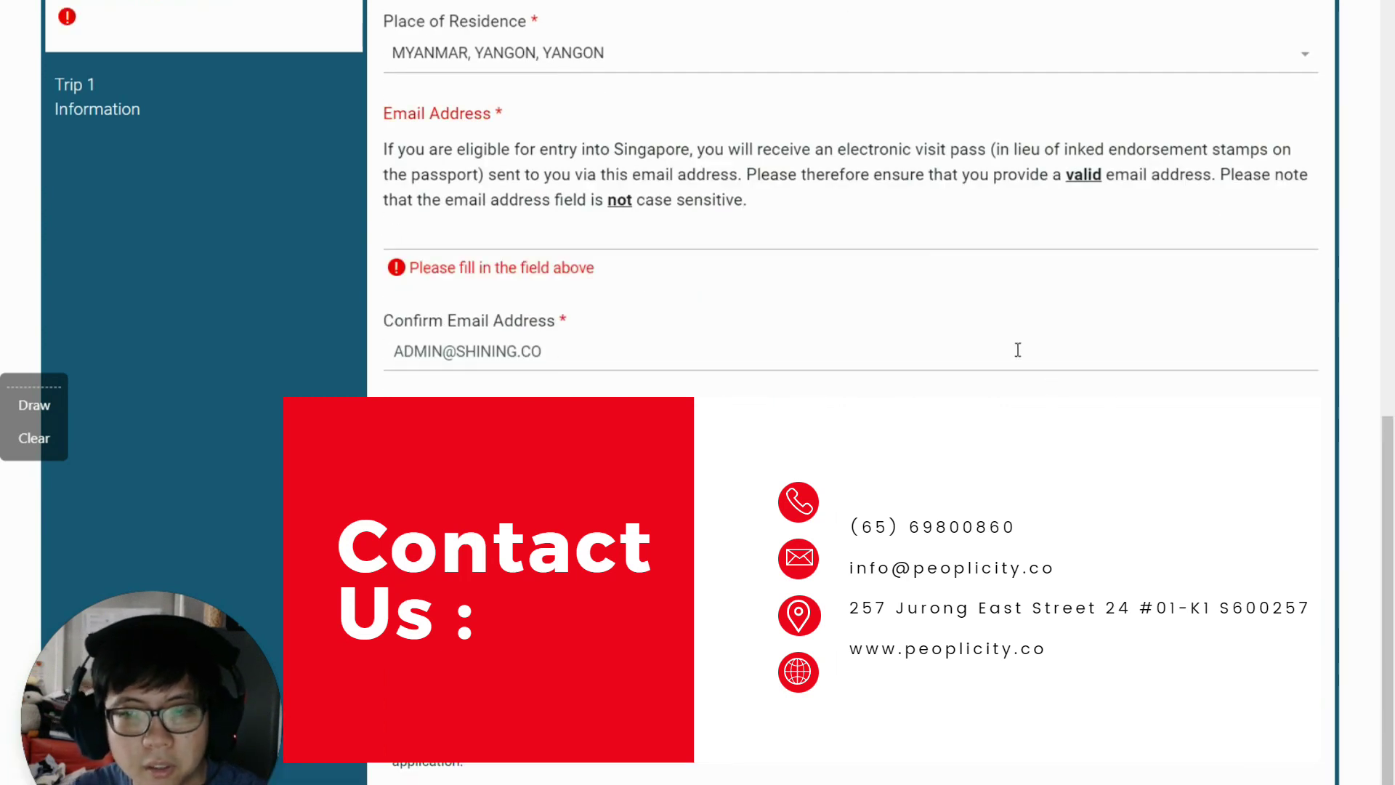
# Step: Fill in the missing e-mail address and continue to the Trip Information step
pyautogui.scroll(1, 1018, 350)
pyautogui.click(554, 333)
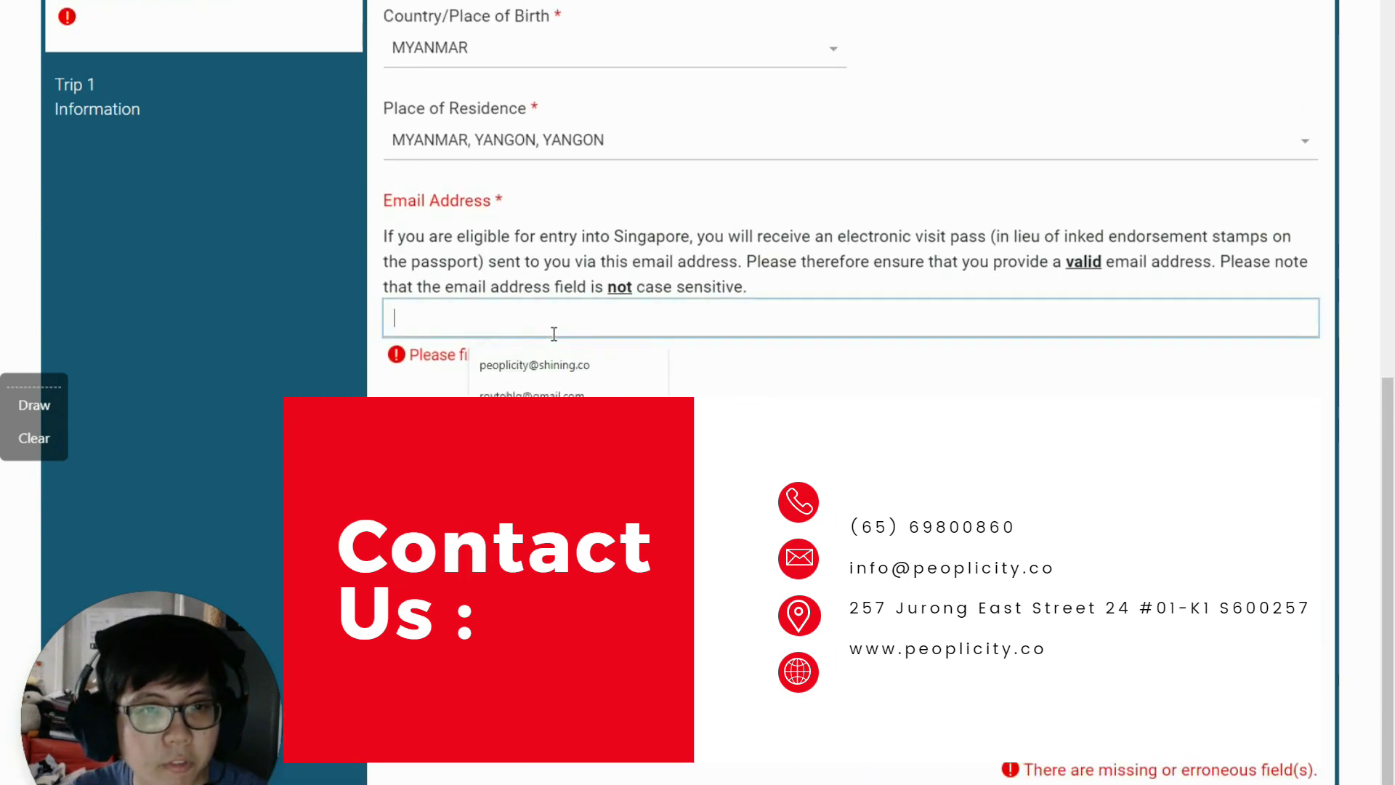
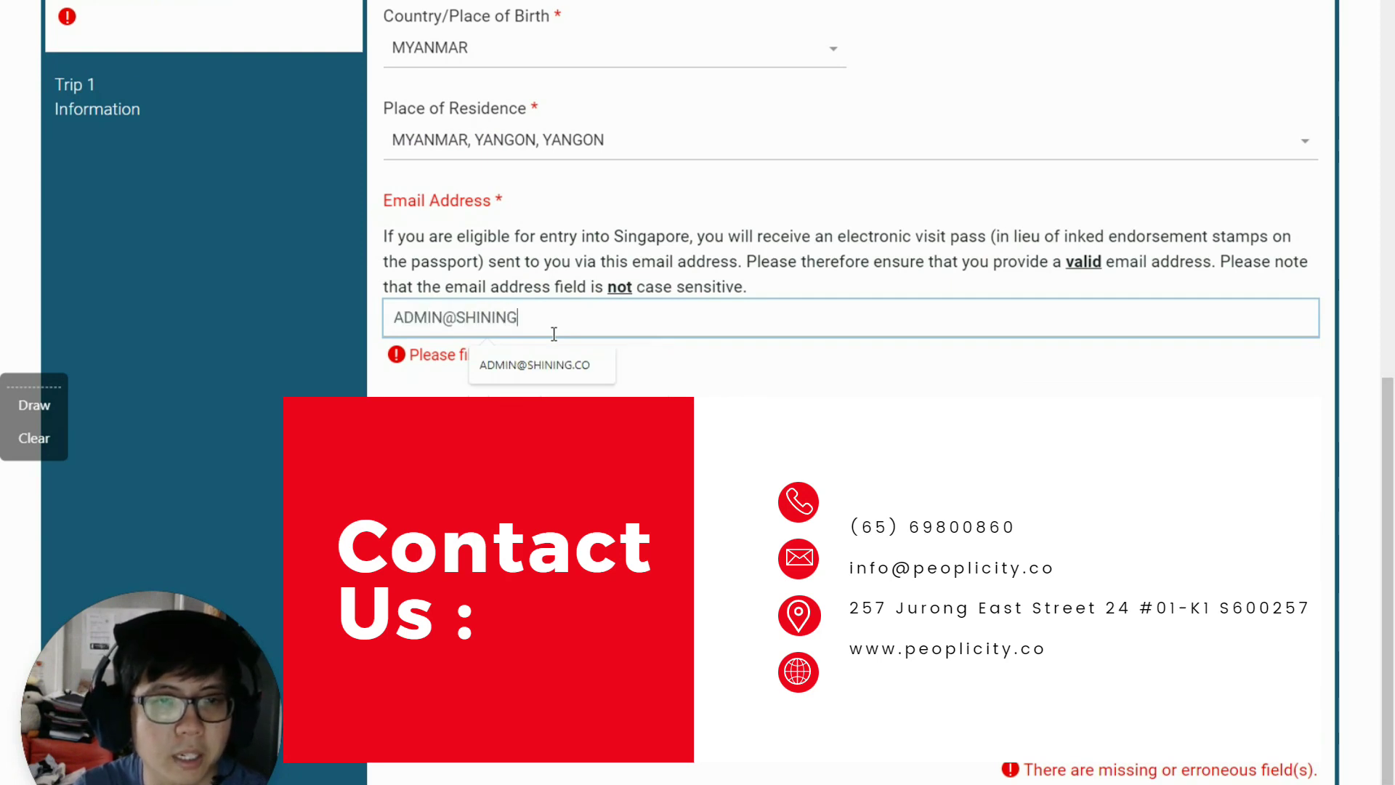
pyautogui.click(849, 216)
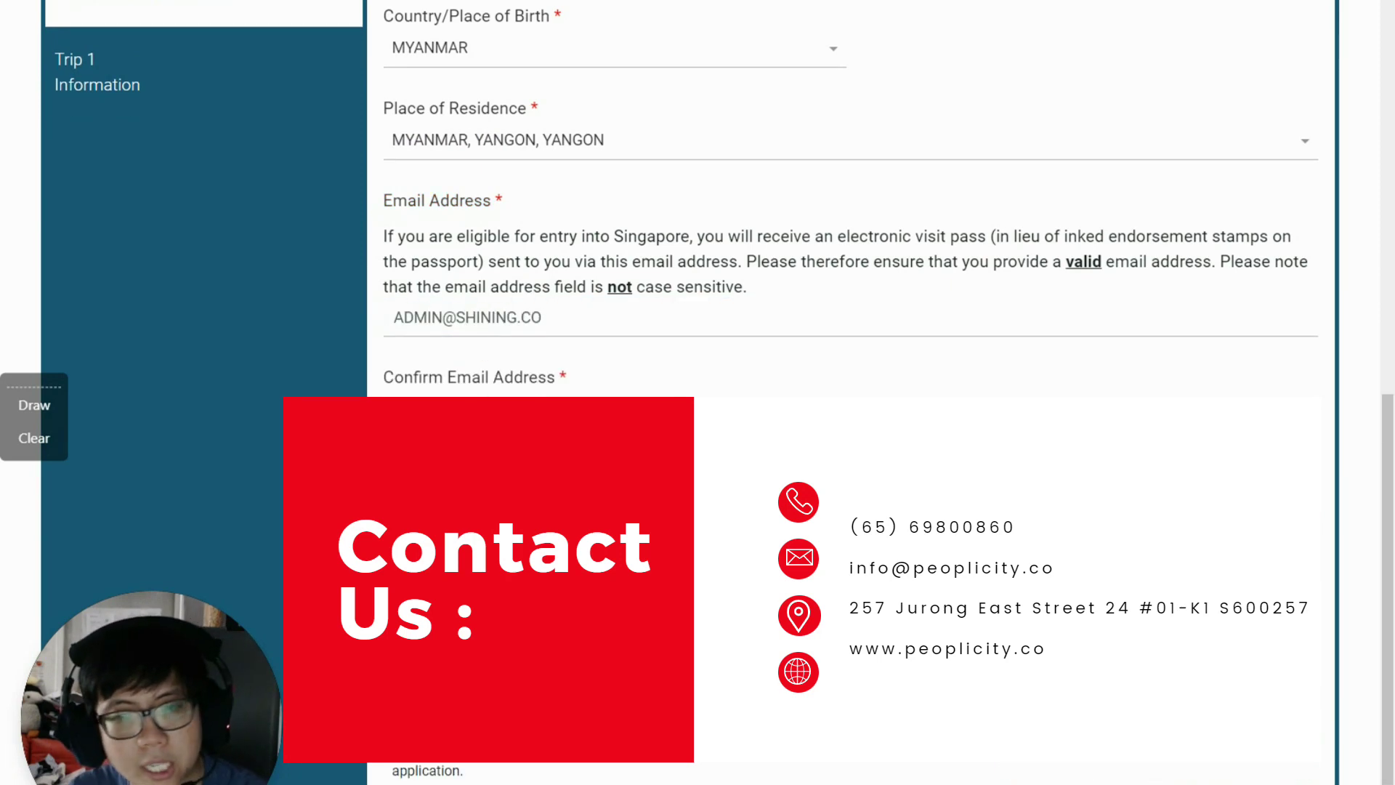
pyautogui.scroll(5, 655, 296)
pyautogui.scroll(-3, 654, 296)
pyautogui.scroll(-4, 648, 312)
pyautogui.scroll(5, 647, 305)
pyautogui.scroll(-5, 647, 299)
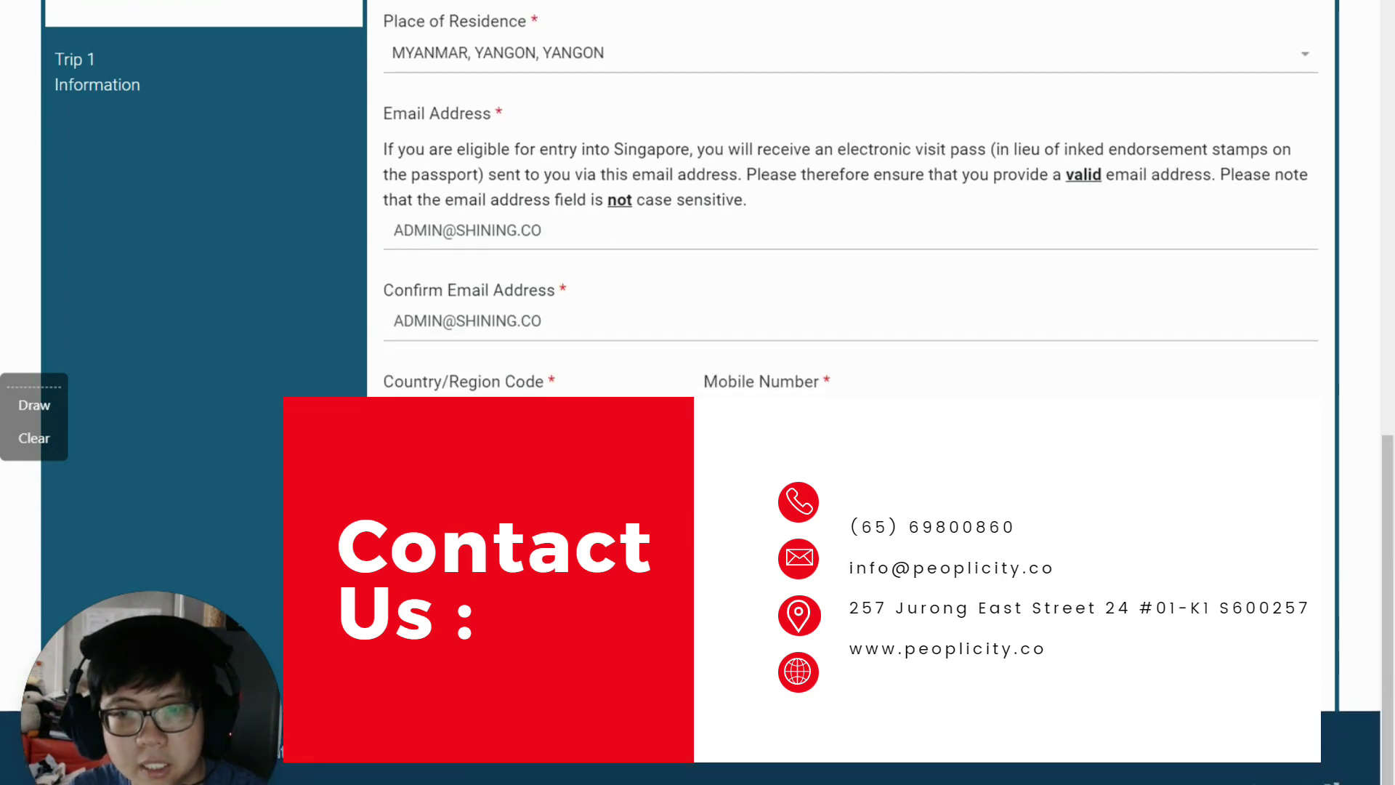
pyautogui.scroll(10, 1146, 539)
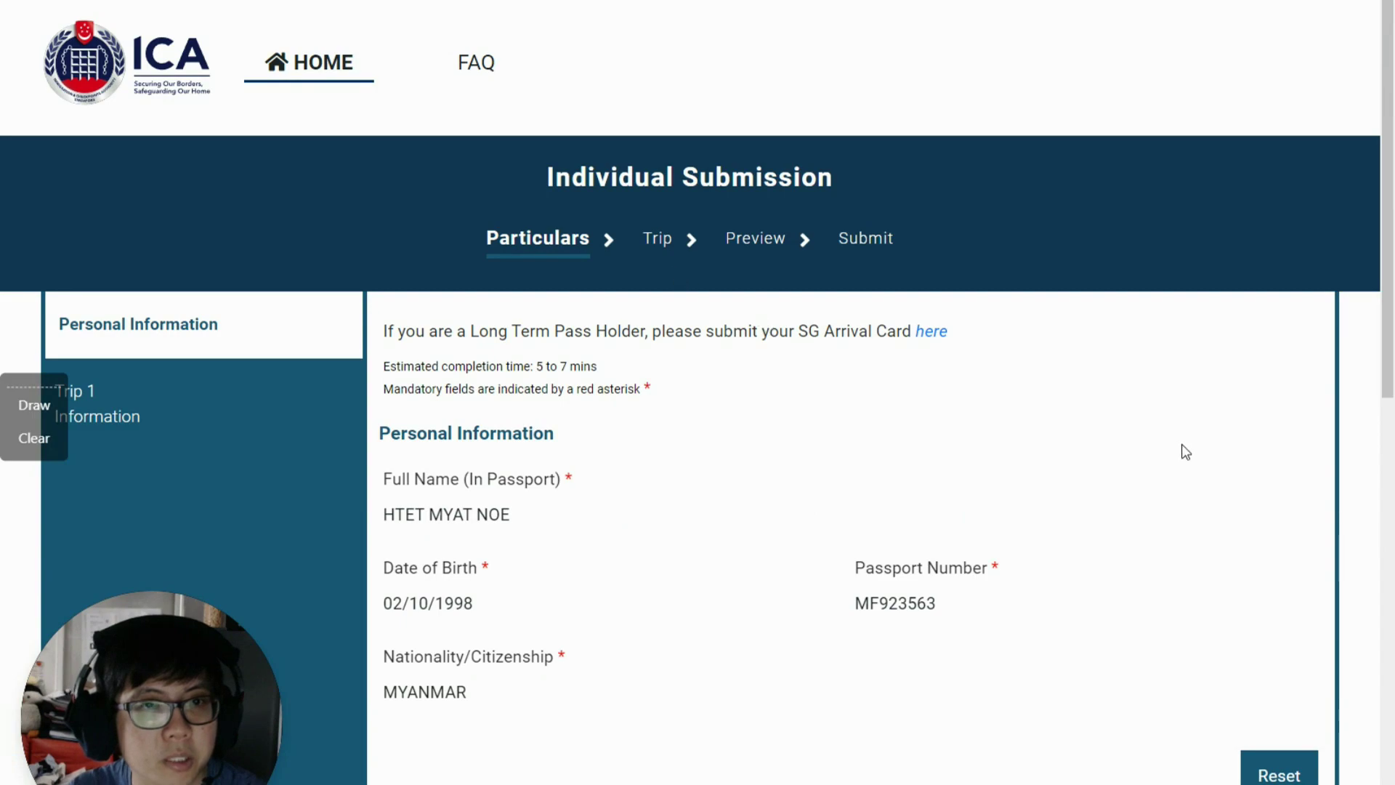
pyautogui.scroll(-5, 1170, 492)
pyautogui.scroll(5, 1165, 529)
pyautogui.scroll(-10, 1221, 492)
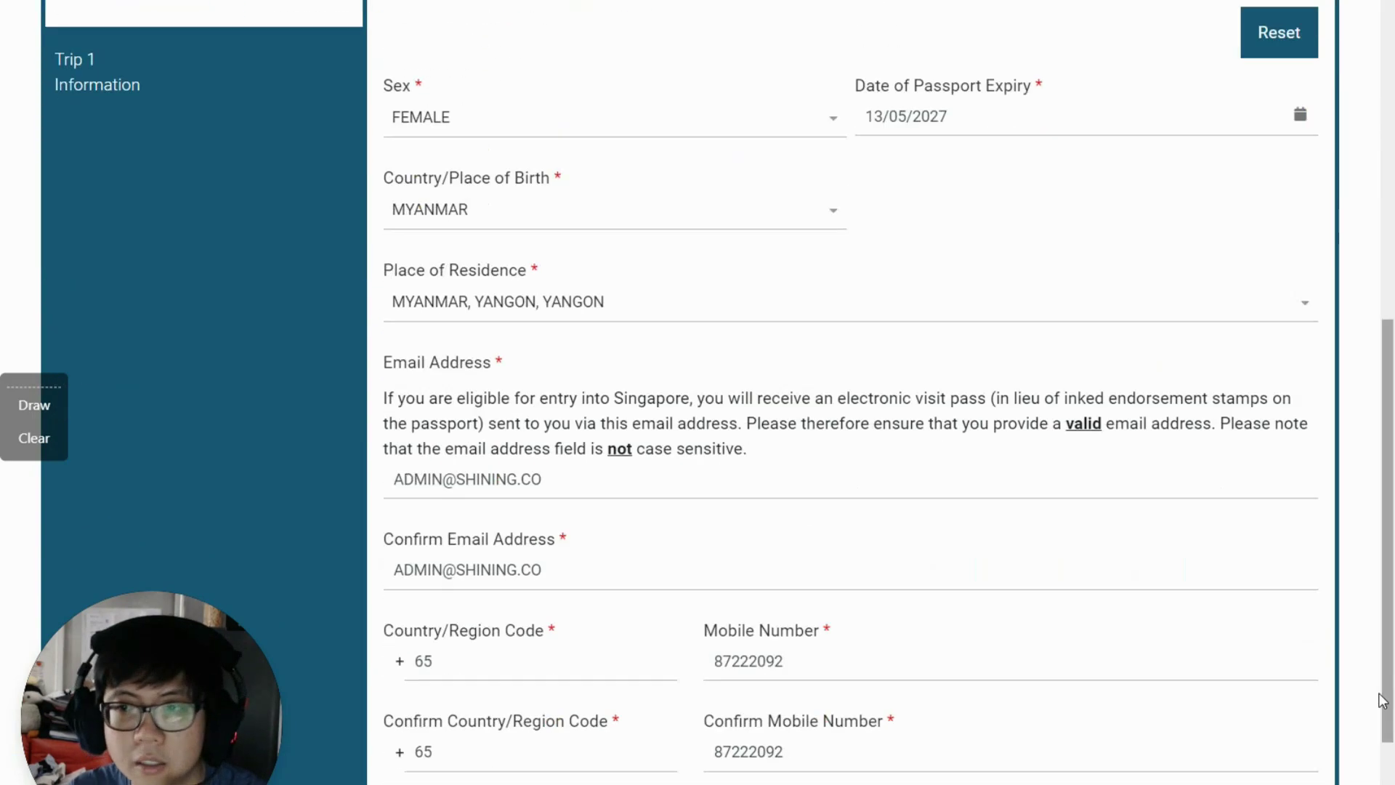
pyautogui.scroll(-3, 1388, 696)
pyautogui.click(1279, 625)
pyautogui.scroll(5, 784, 401)
pyautogui.click(497, 447)
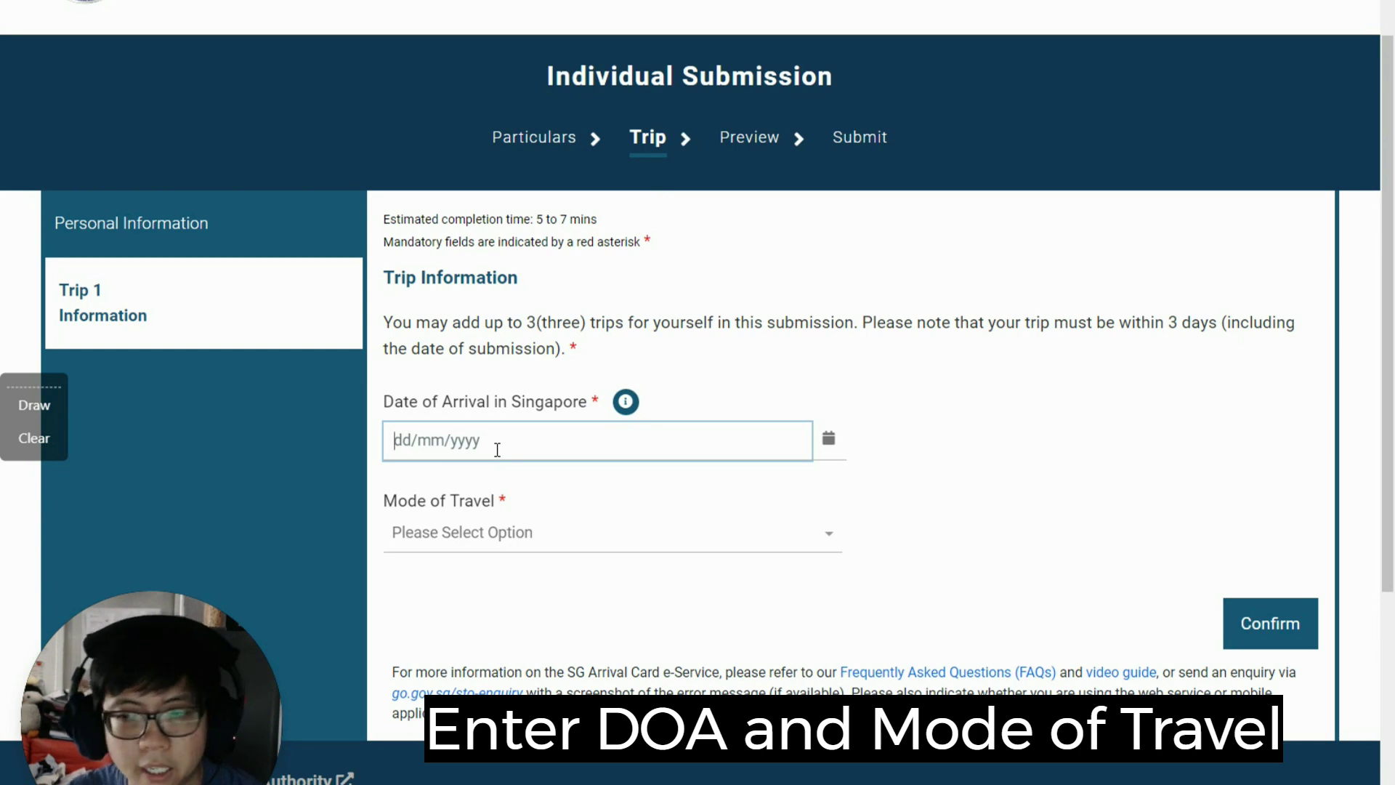
# Step: Set arrival date 14/03/2023 and mode of travel AIR, then confirm and continue
pyautogui.write('14/03/2023')
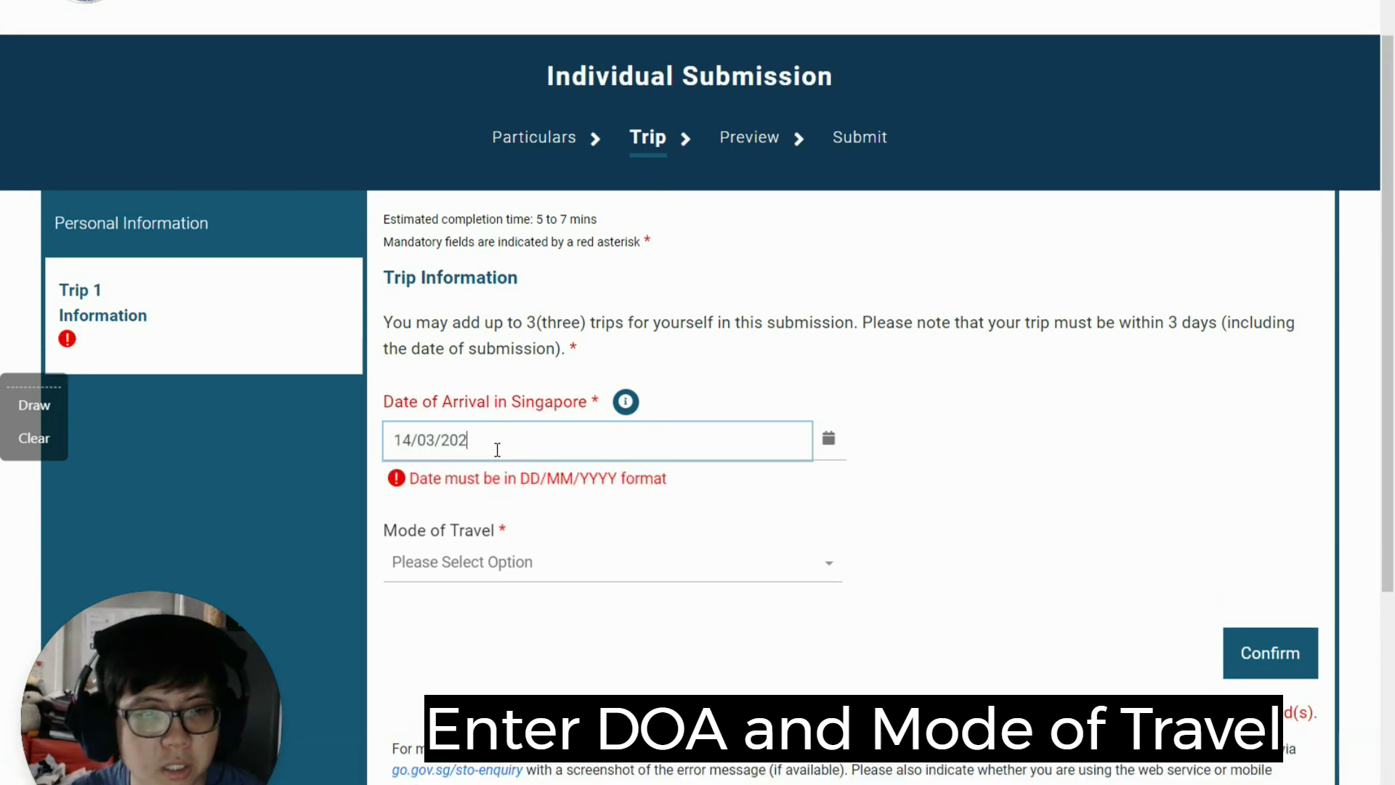
pyautogui.click(448, 540)
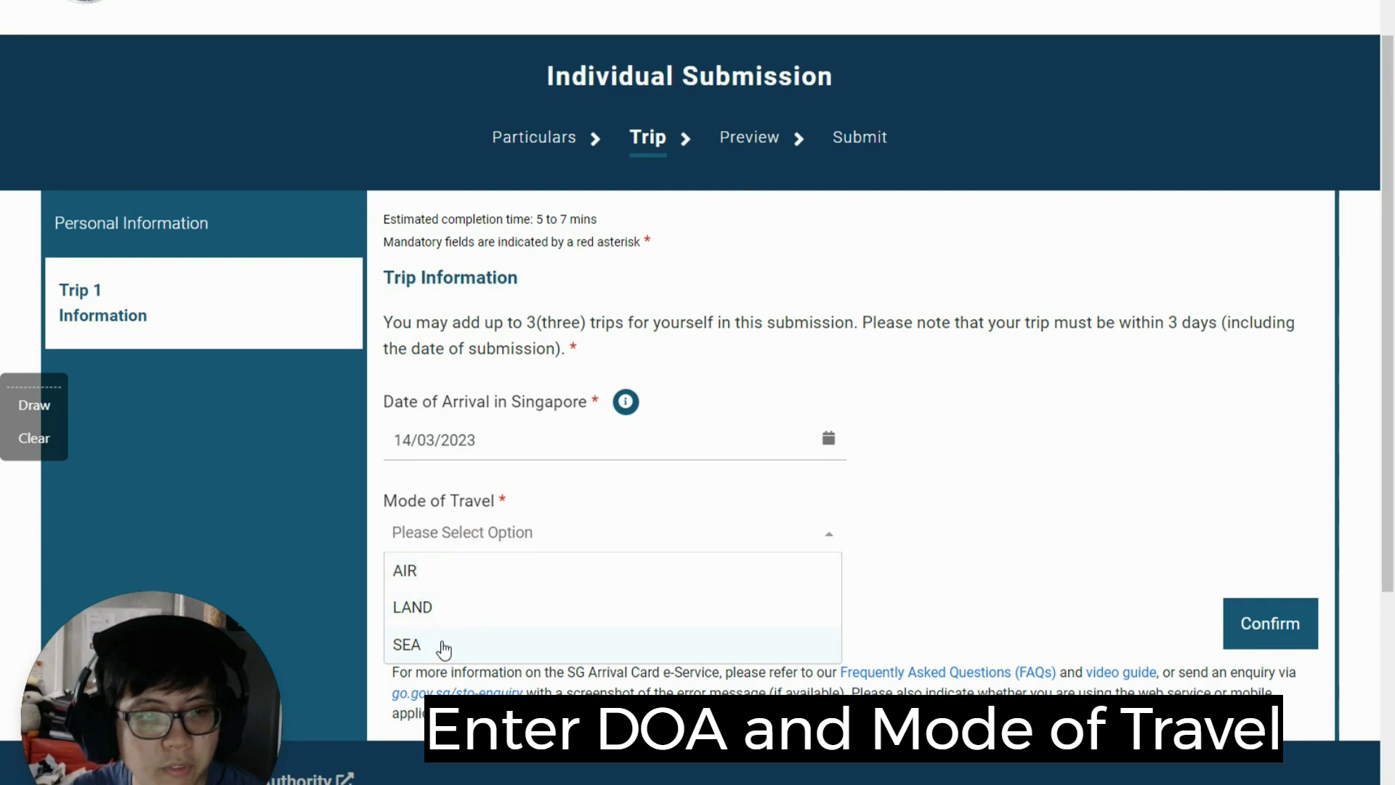
pyautogui.click(445, 574)
pyautogui.scroll(-3, 653, 511)
pyautogui.click(1246, 368)
pyautogui.click(807, 410)
# Step: Choose COMMERCIAL as the mode of travel details
pyautogui.scroll(-5, 468, 443)
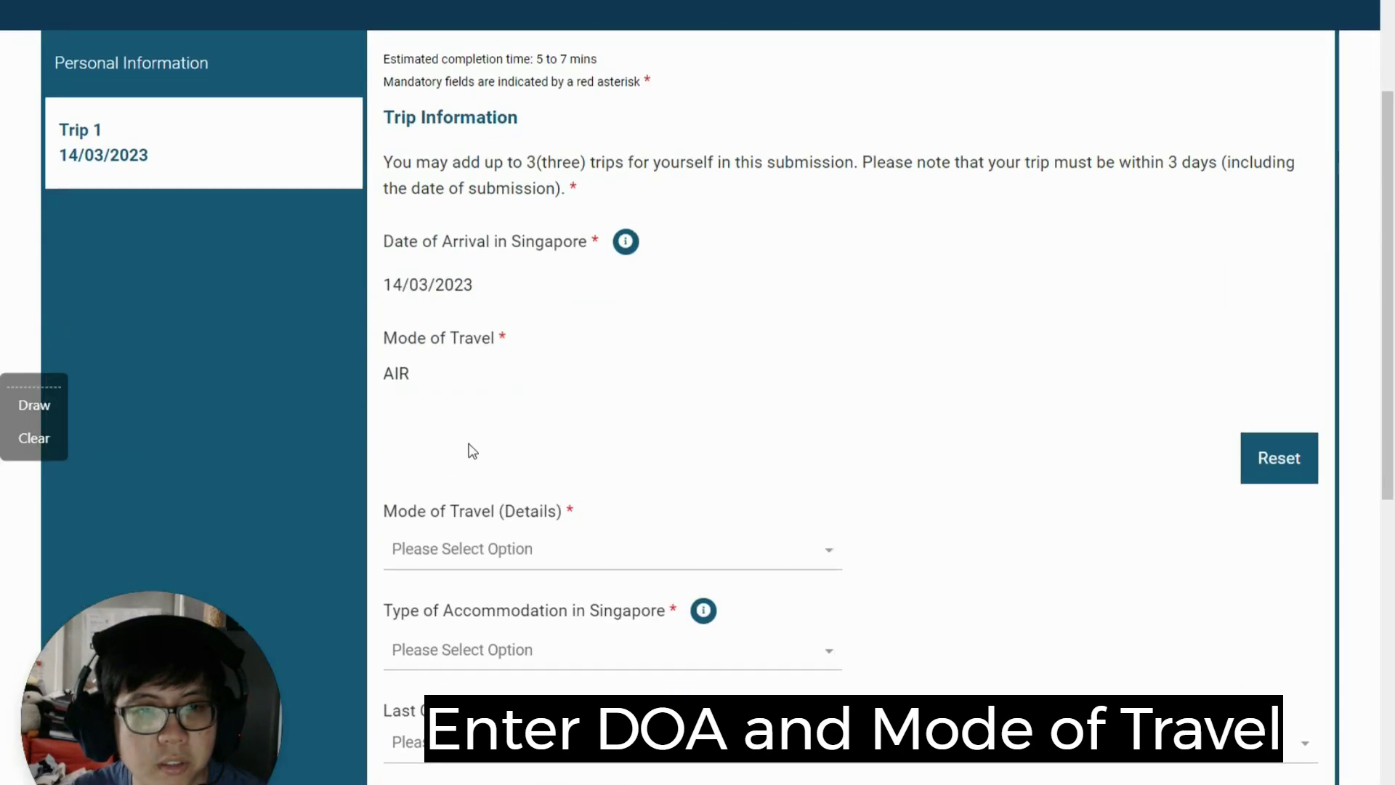
pyautogui.click(456, 390)
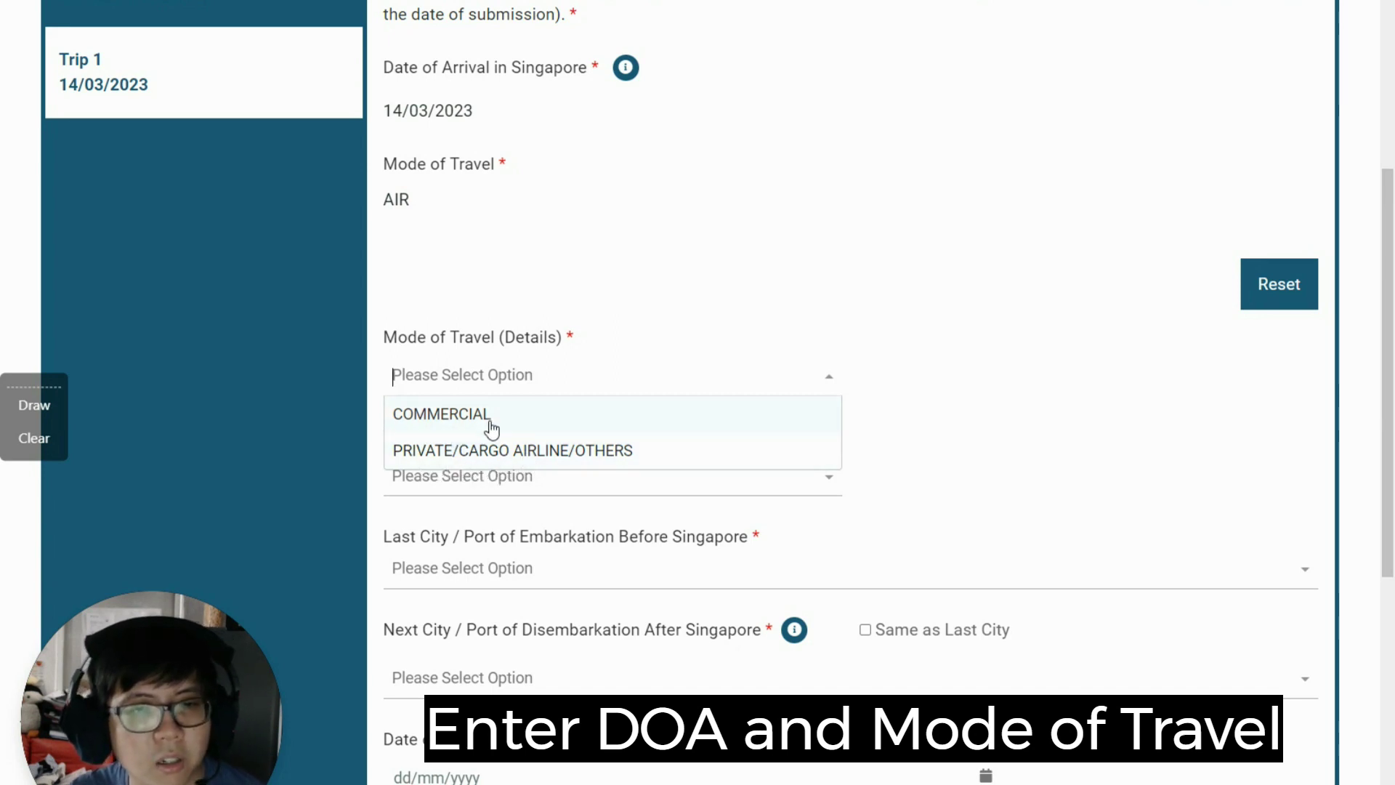
pyautogui.click(484, 423)
# Step: Set the flight code to MYANMAR AIRWAYS INTERNATIONAL (8M), searching by 8M
pyautogui.click(521, 481)
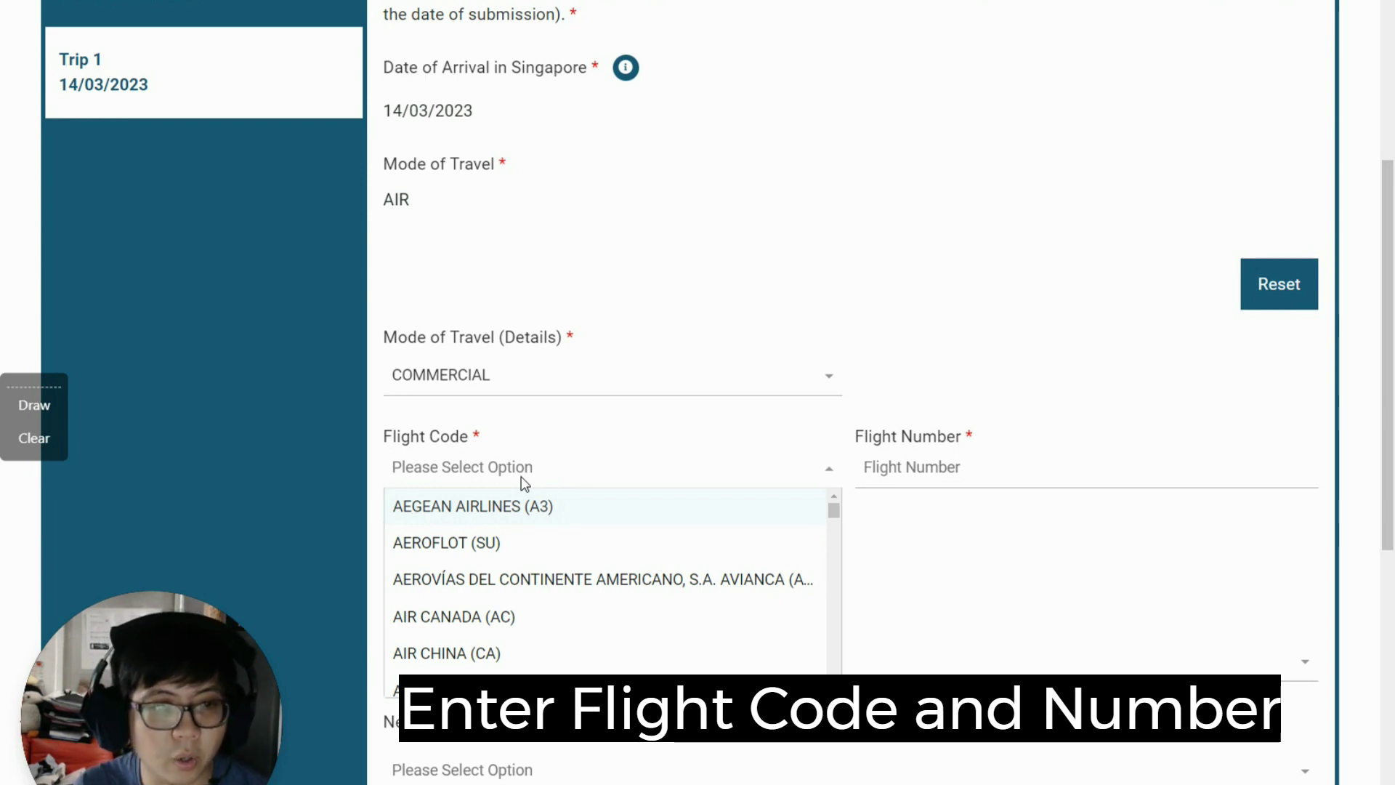
pyautogui.write('8M')
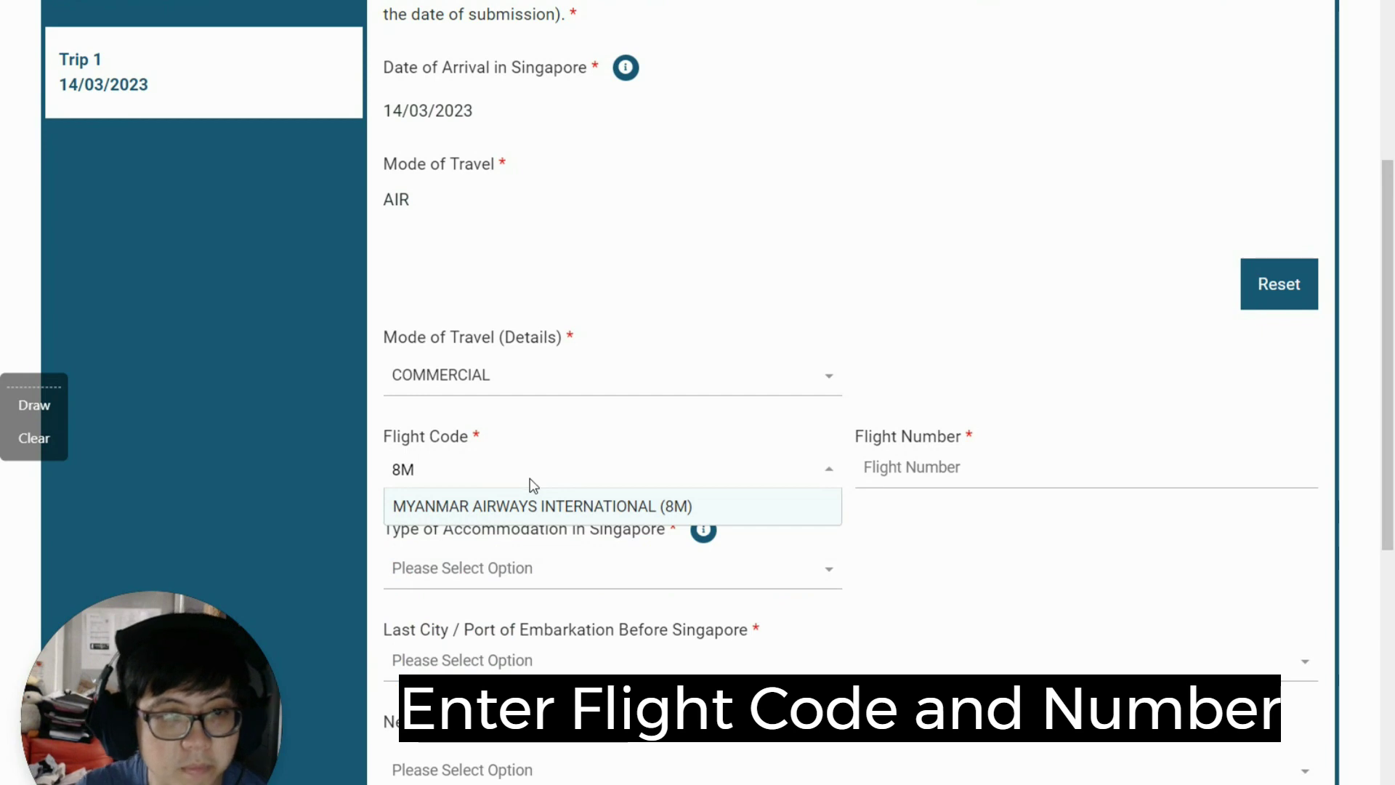
pyautogui.click(535, 504)
pyautogui.click(915, 462)
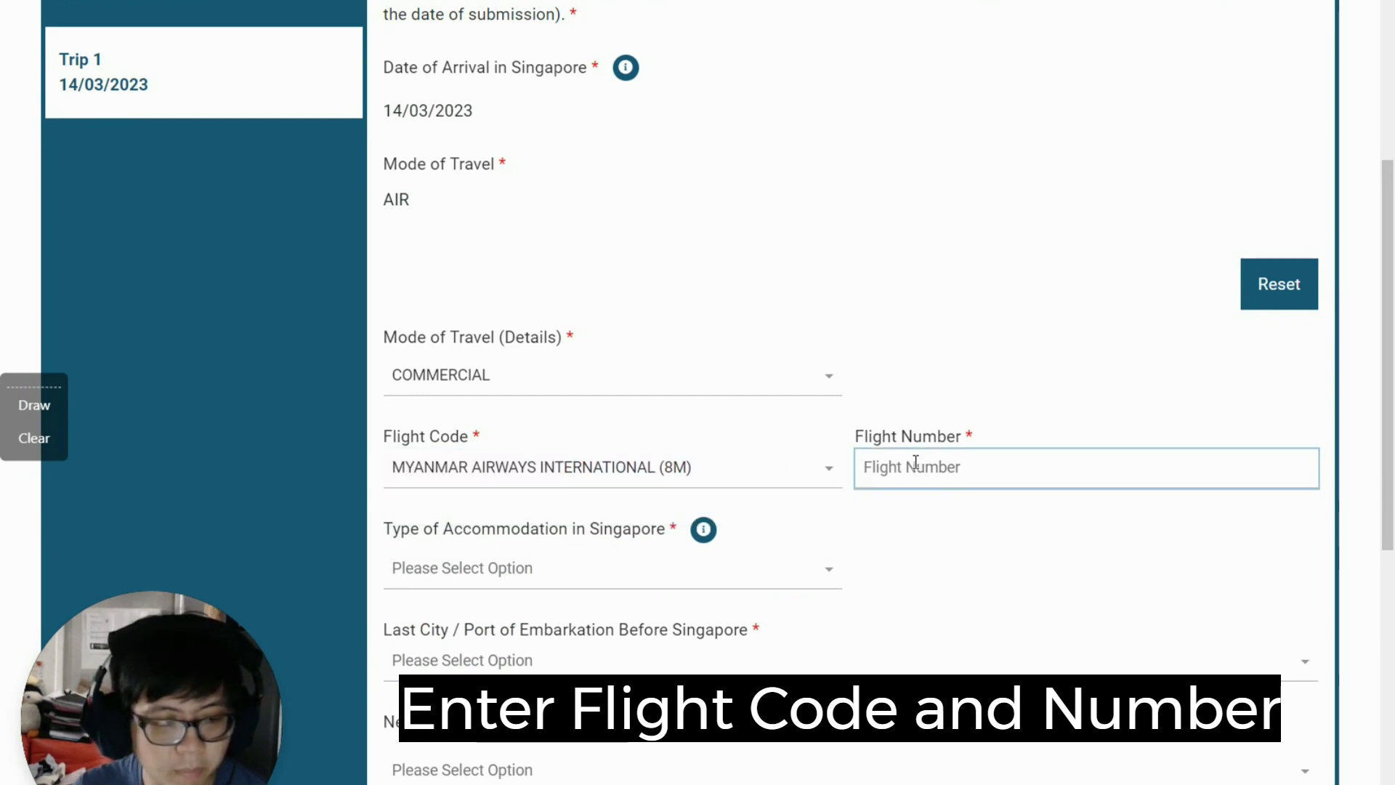
# Step: Enter flight number 231 and set accommodation type to RESIDENTIAL
pyautogui.write('231')
pyautogui.scroll(-3, 661, 225)
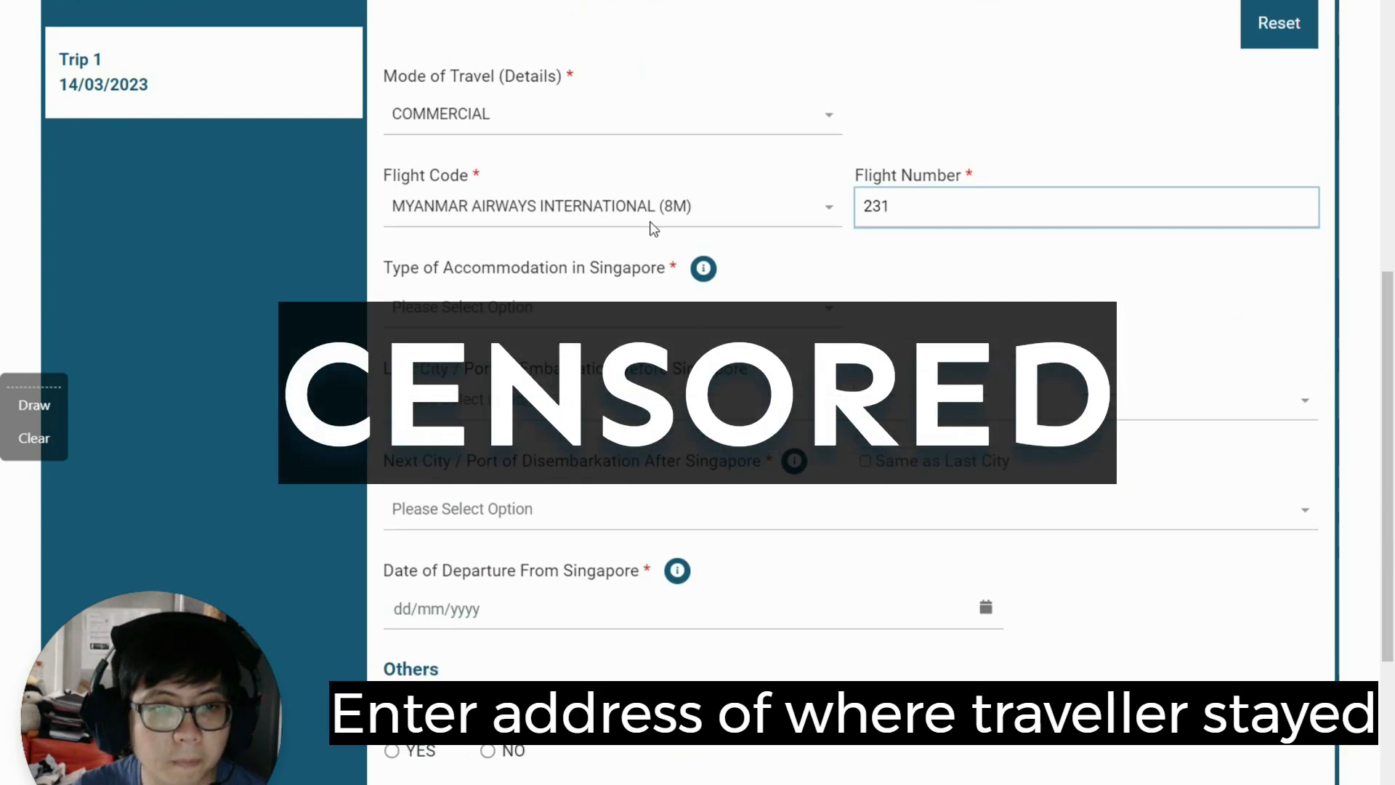
pyautogui.click(517, 306)
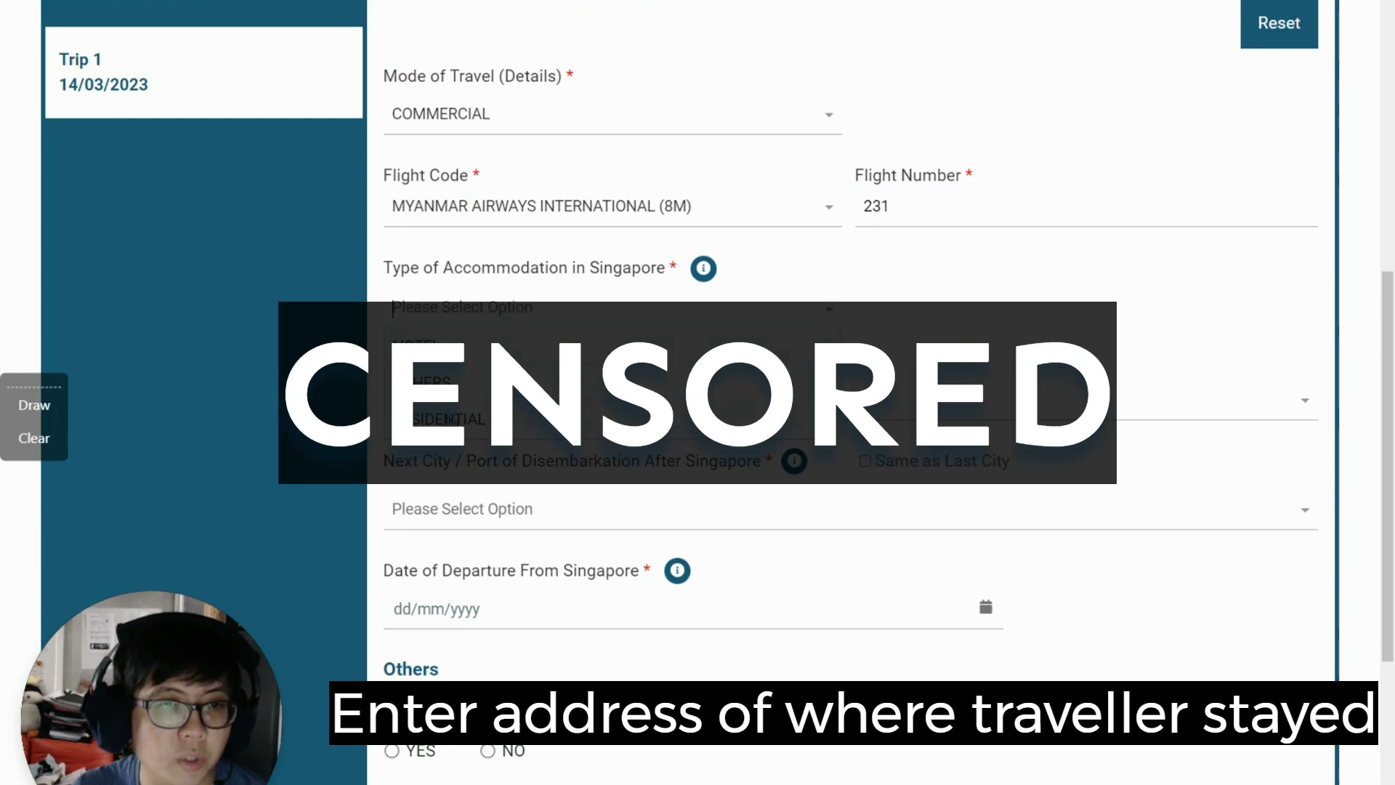
pyautogui.click(450, 419)
# Step: Fill in the stay's postal code, street and floor number 03 for the residential address
pyautogui.click(509, 398)
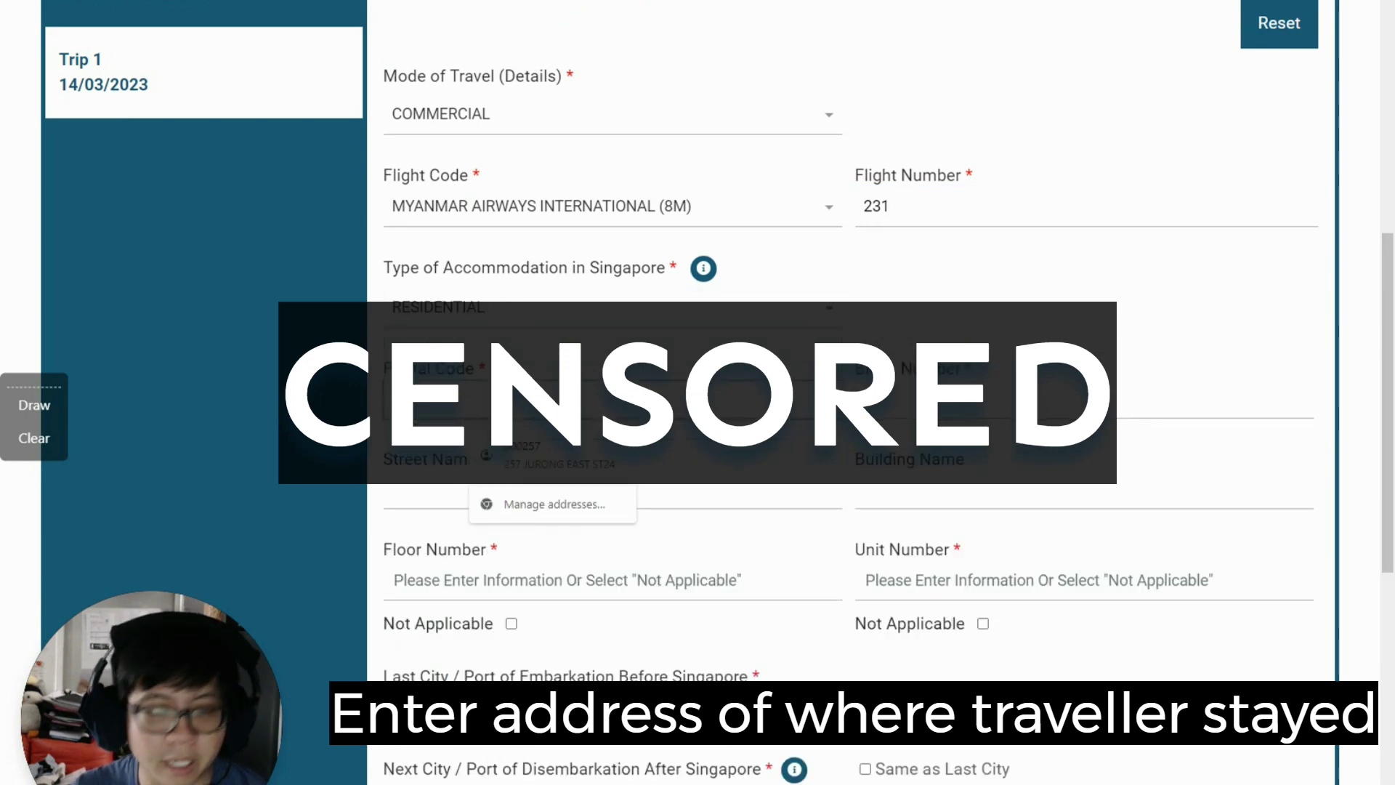
pyautogui.press('Escape')
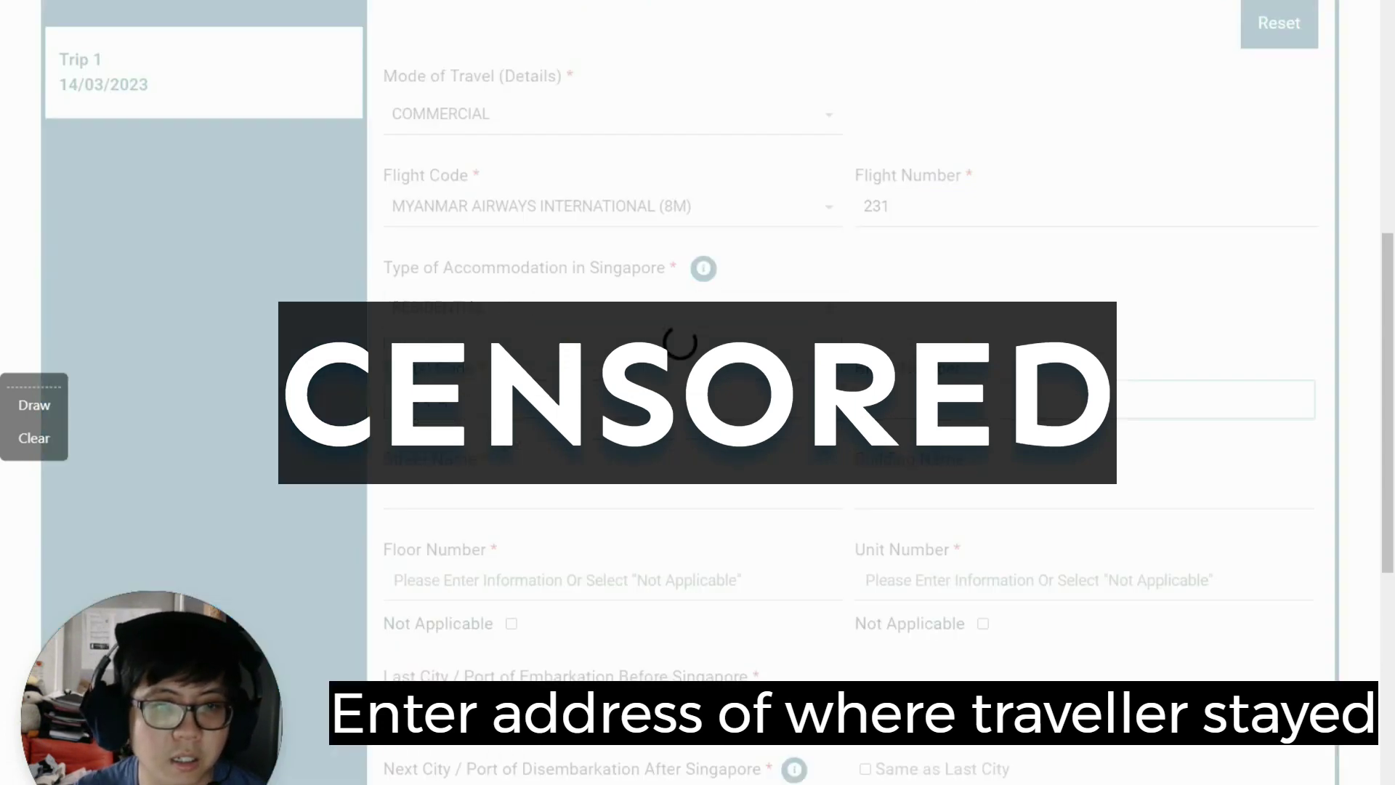
pyautogui.press('Tab')
pyautogui.press('Tab')
pyautogui.press('Tab')
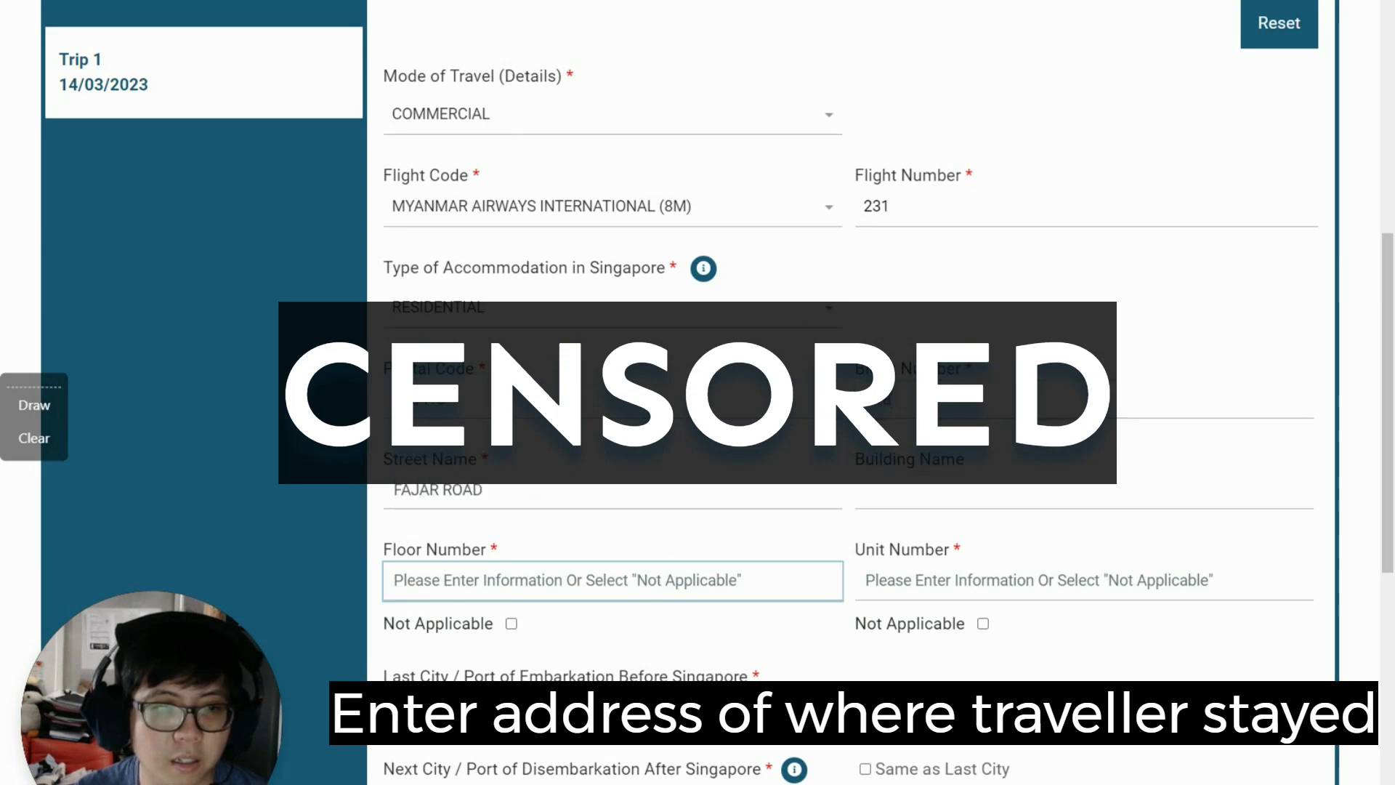
pyautogui.write('03')
pyautogui.press('Tab')
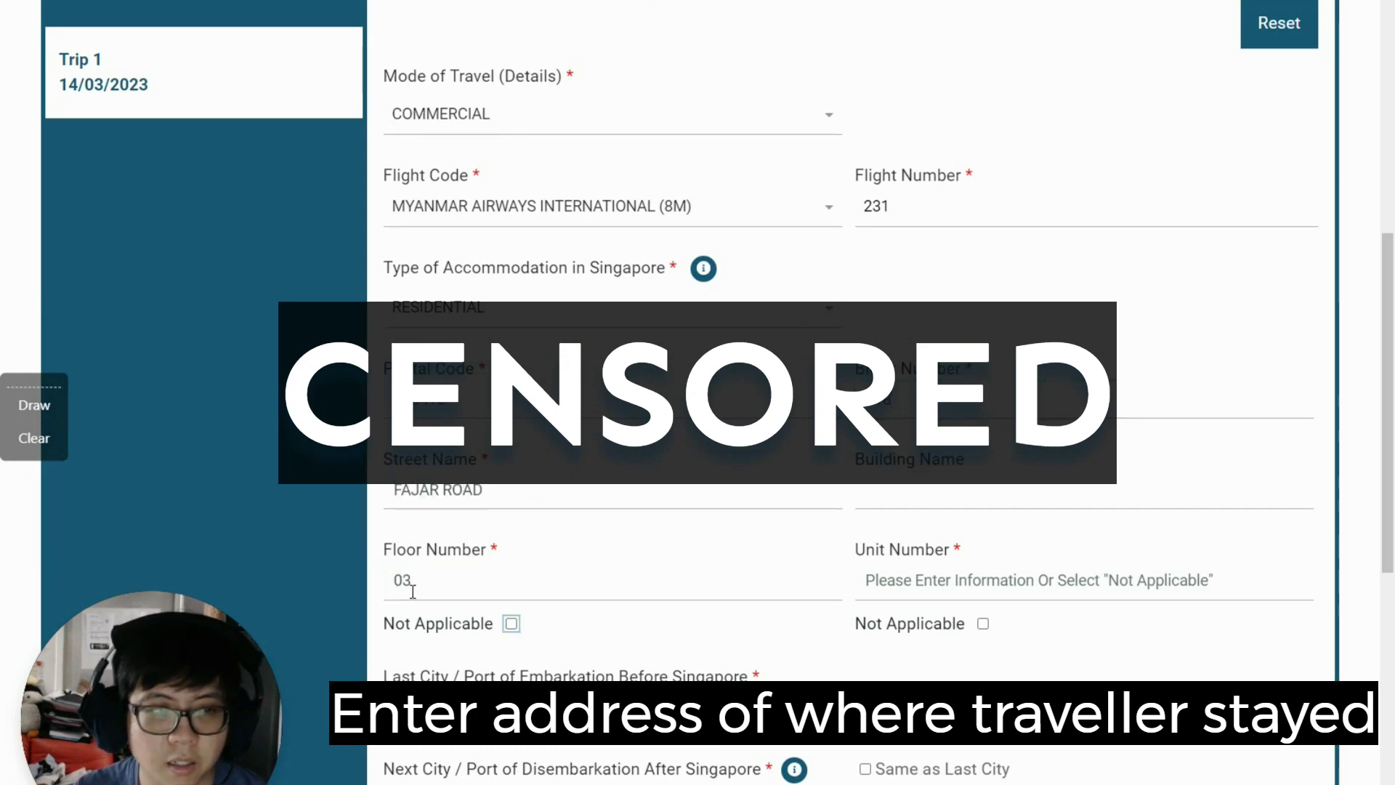
pyautogui.scroll(-2, 562, 230)
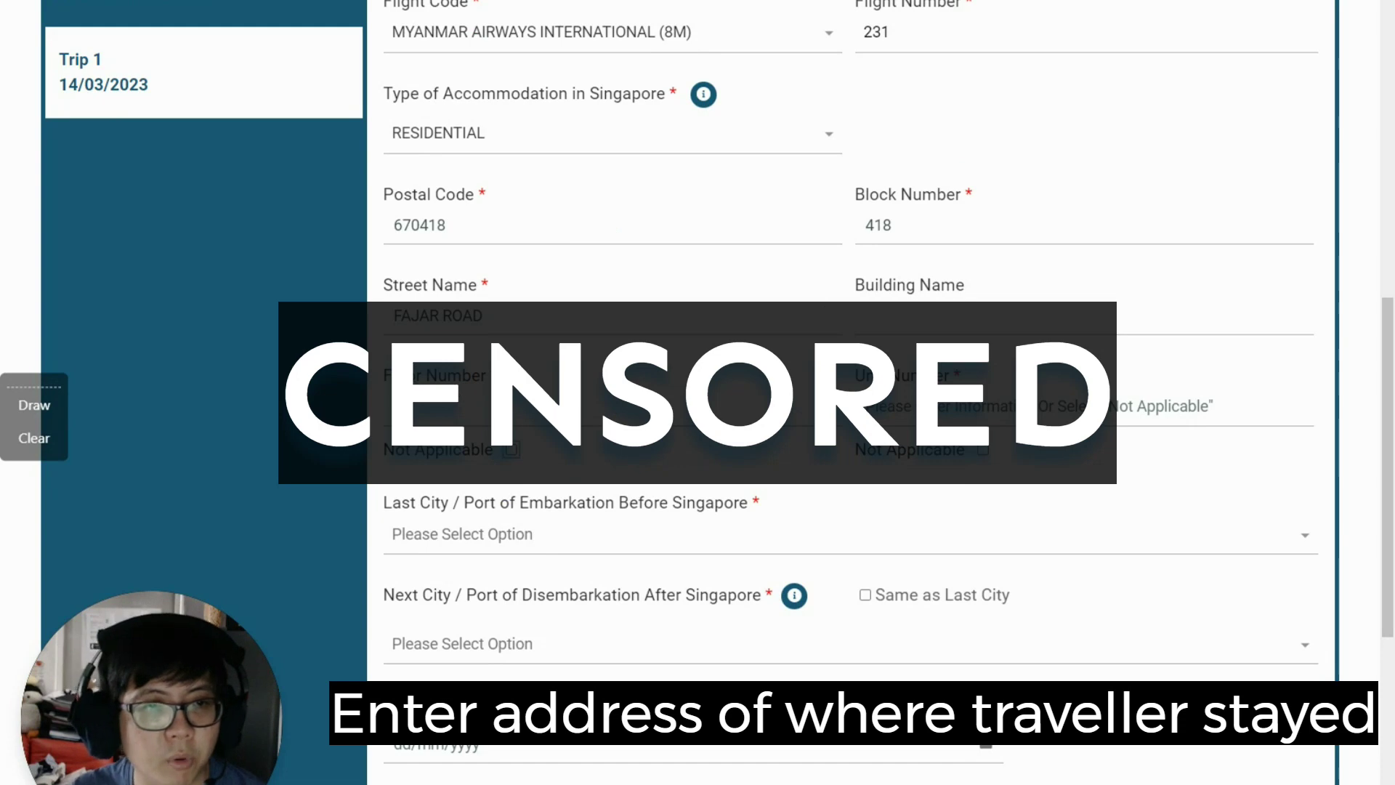
pyautogui.moveTo(412, 375); pyautogui.dragTo(463, 375)
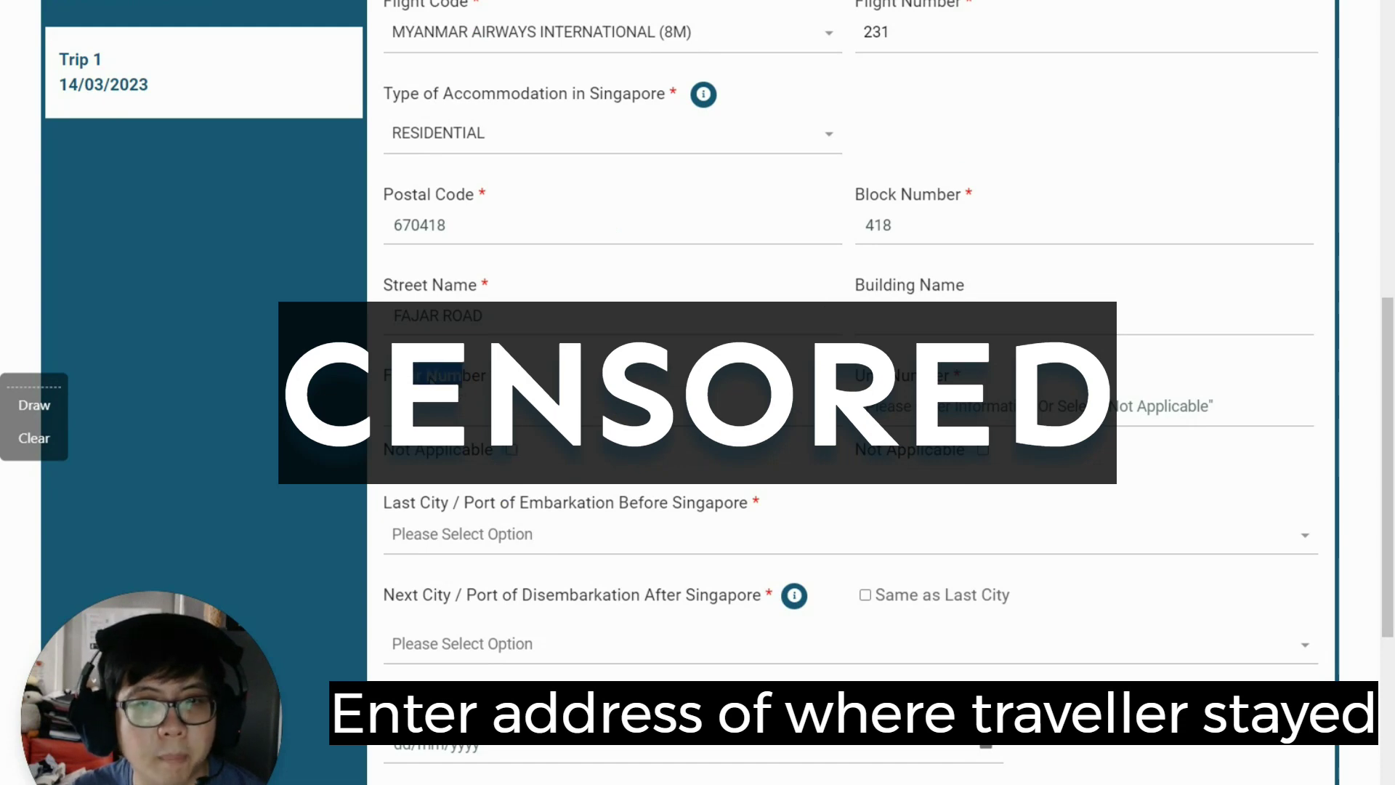
pyautogui.click(451, 405)
pyautogui.click(1083, 407)
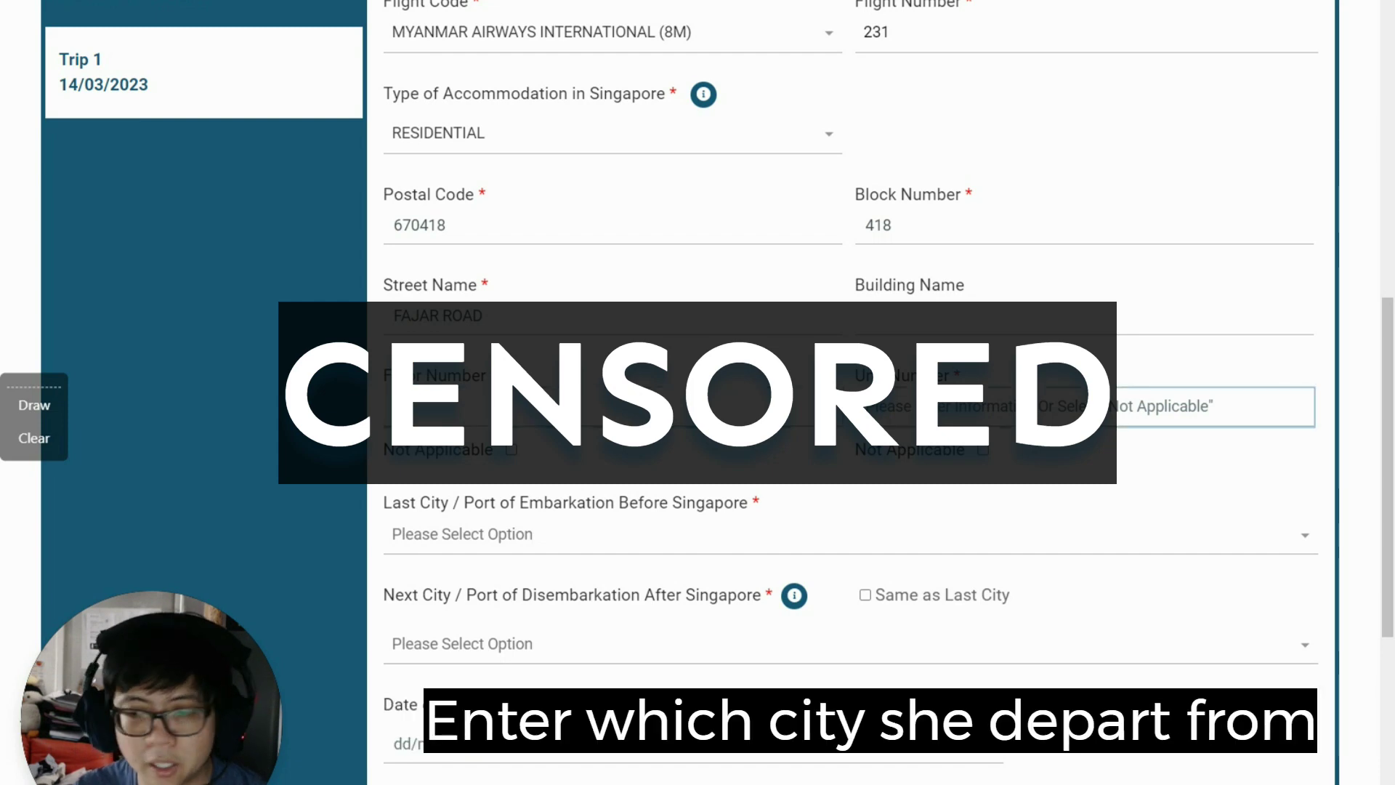
# Step: Search YANGON and pick MYANMAR, YANGON, YANGON as Last City / Port of Embarkation
pyautogui.scroll(-6, 1015, 212)
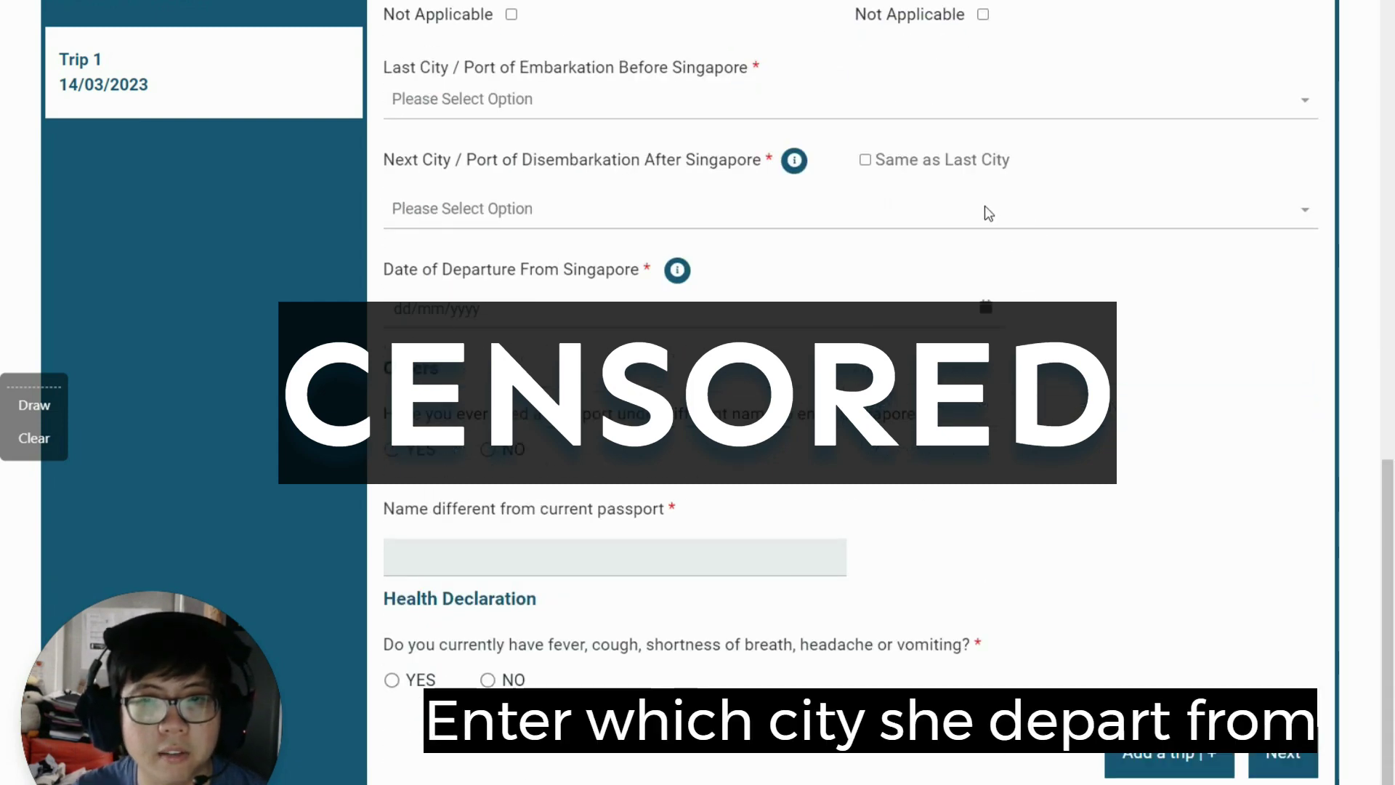
pyautogui.click(518, 114)
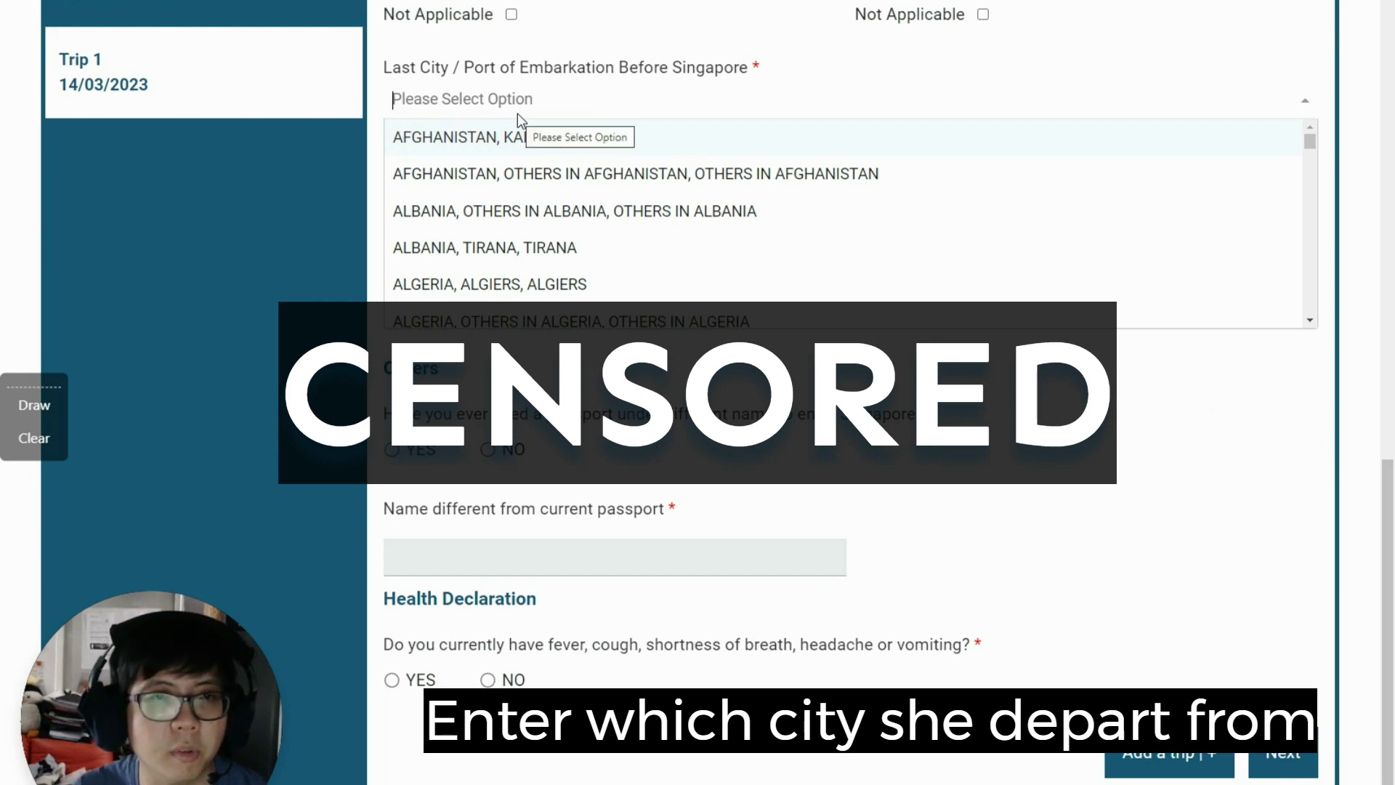
pyautogui.write('MYANMAR')
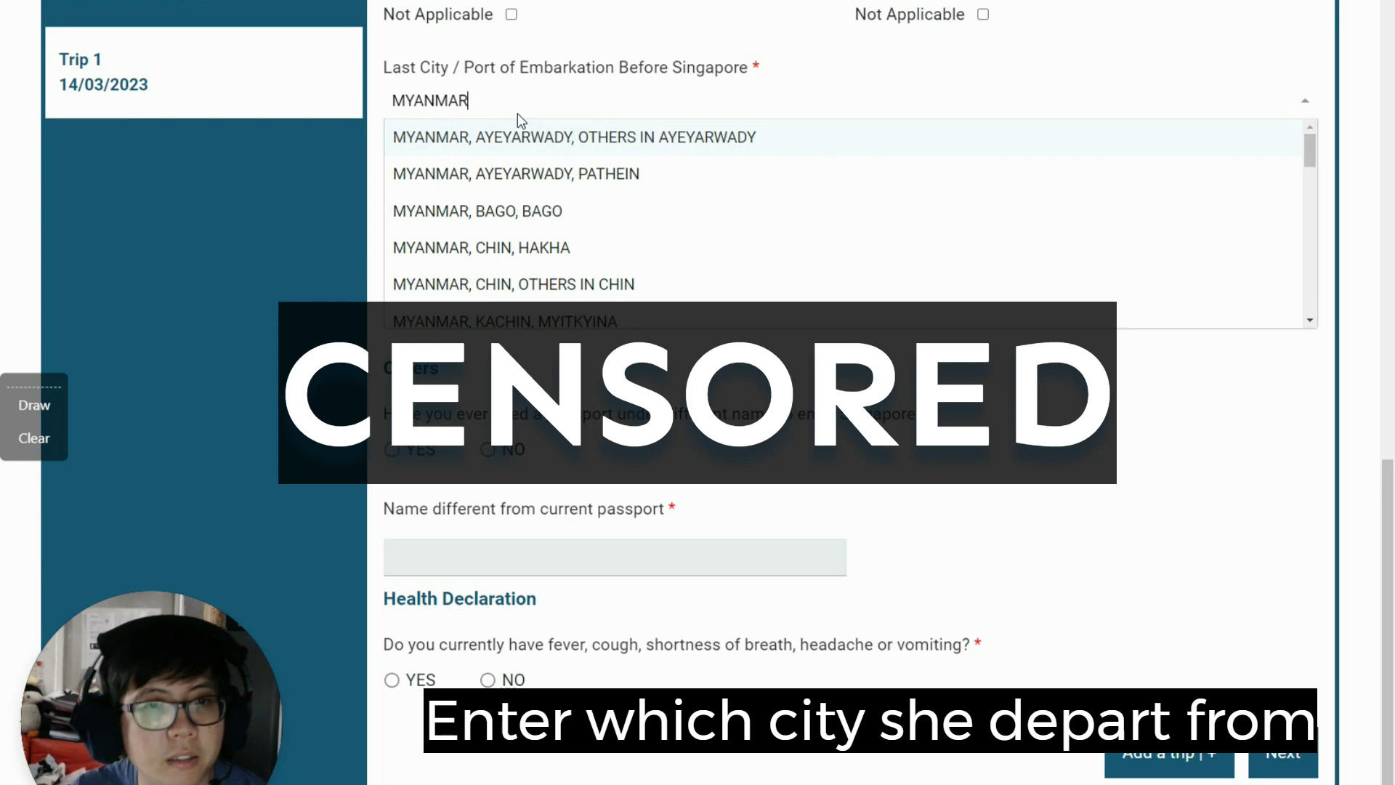
pyautogui.write(' YAN')
pyautogui.press('BackSpace')
pyautogui.press('BackSpace')
pyautogui.press('BackSpace')
pyautogui.press('BackSpace')
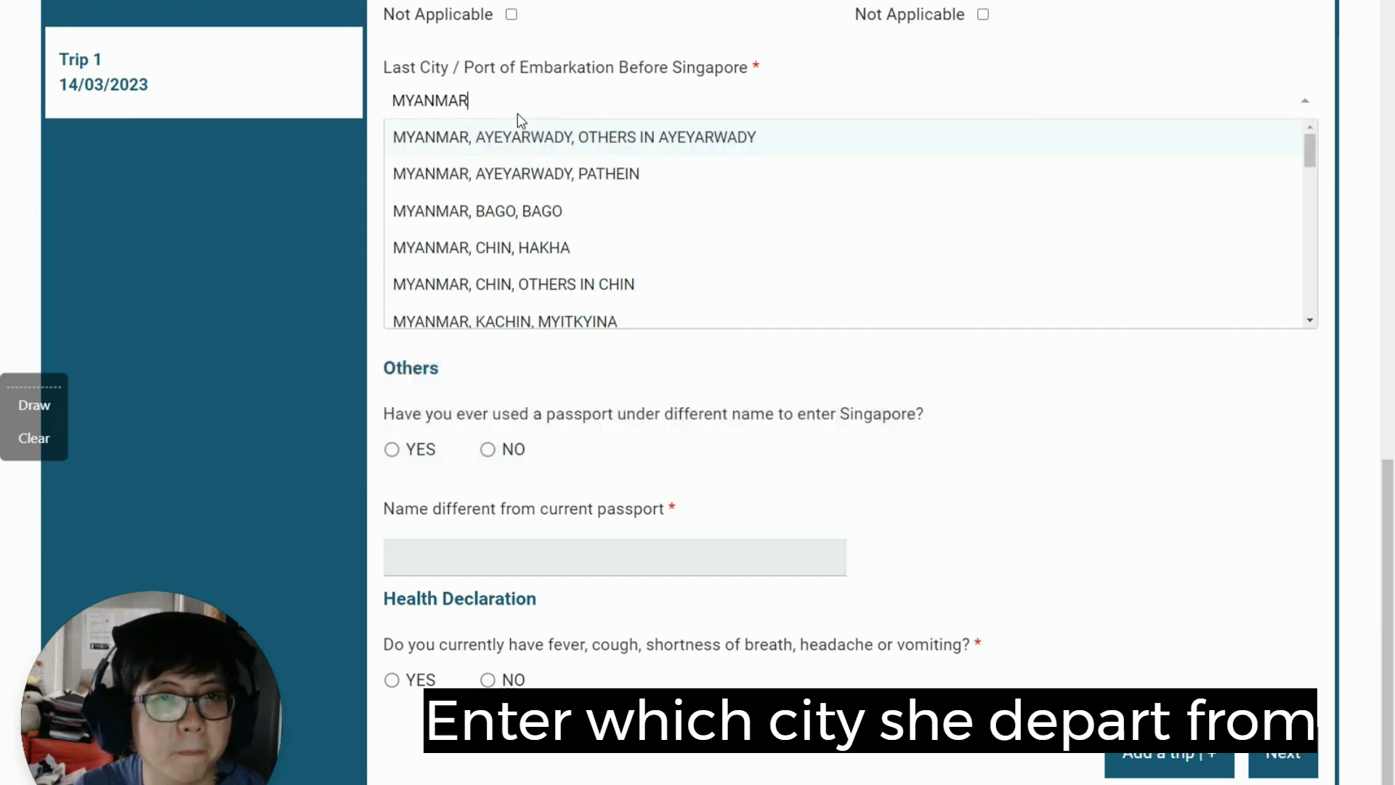
pyautogui.press('BackSpace')
pyautogui.press('BackSpace')
pyautogui.press('BackSpace')
pyautogui.press('BackSpace')
pyautogui.press('BackSpace')
pyautogui.press('BackSpace')
pyautogui.press('BackSpace')
pyautogui.write('YANGON')
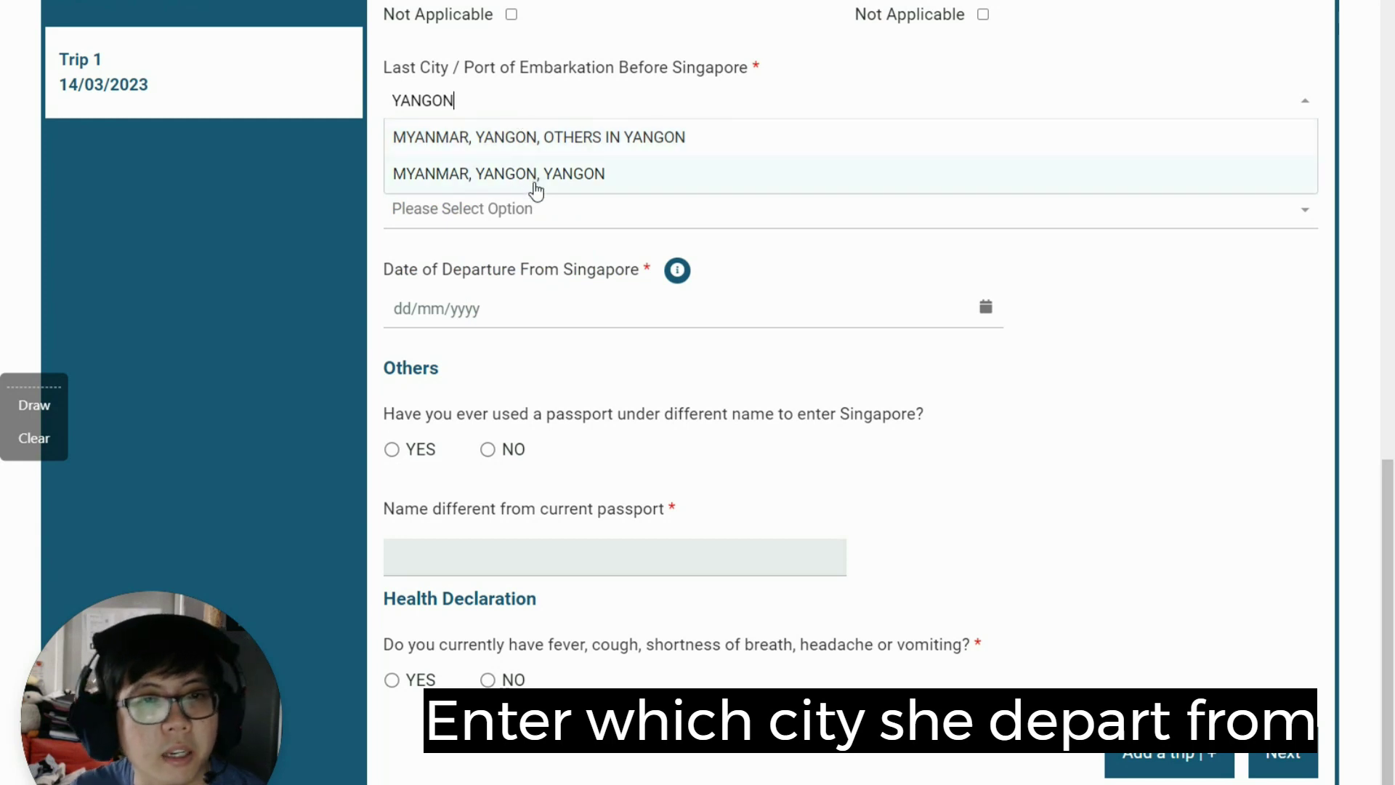
pyautogui.click(537, 188)
pyautogui.click(545, 221)
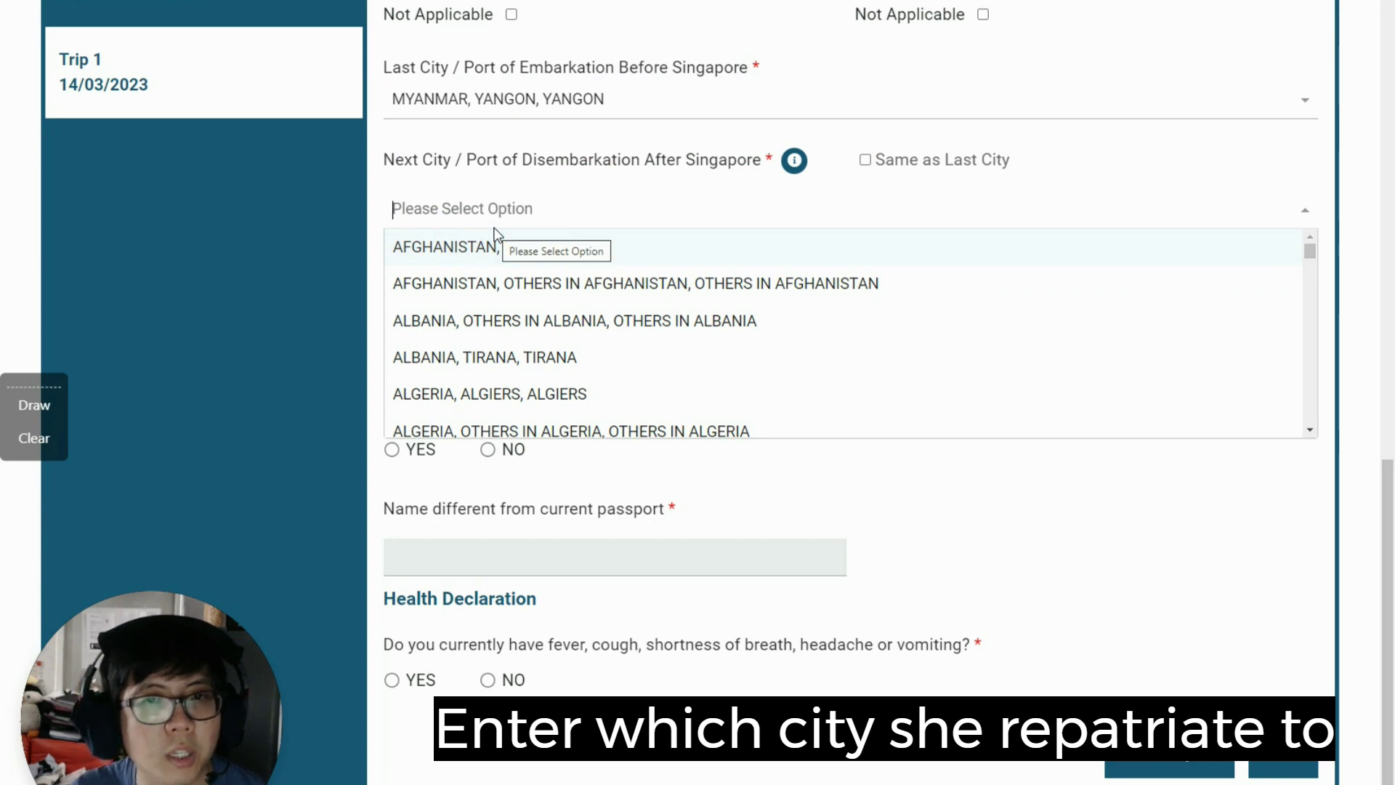
# Step: Search YANGON and choose MYANMAR, YANGON, YANGON as Trip 1's next city after Singapore
pyautogui.write('YANGON')
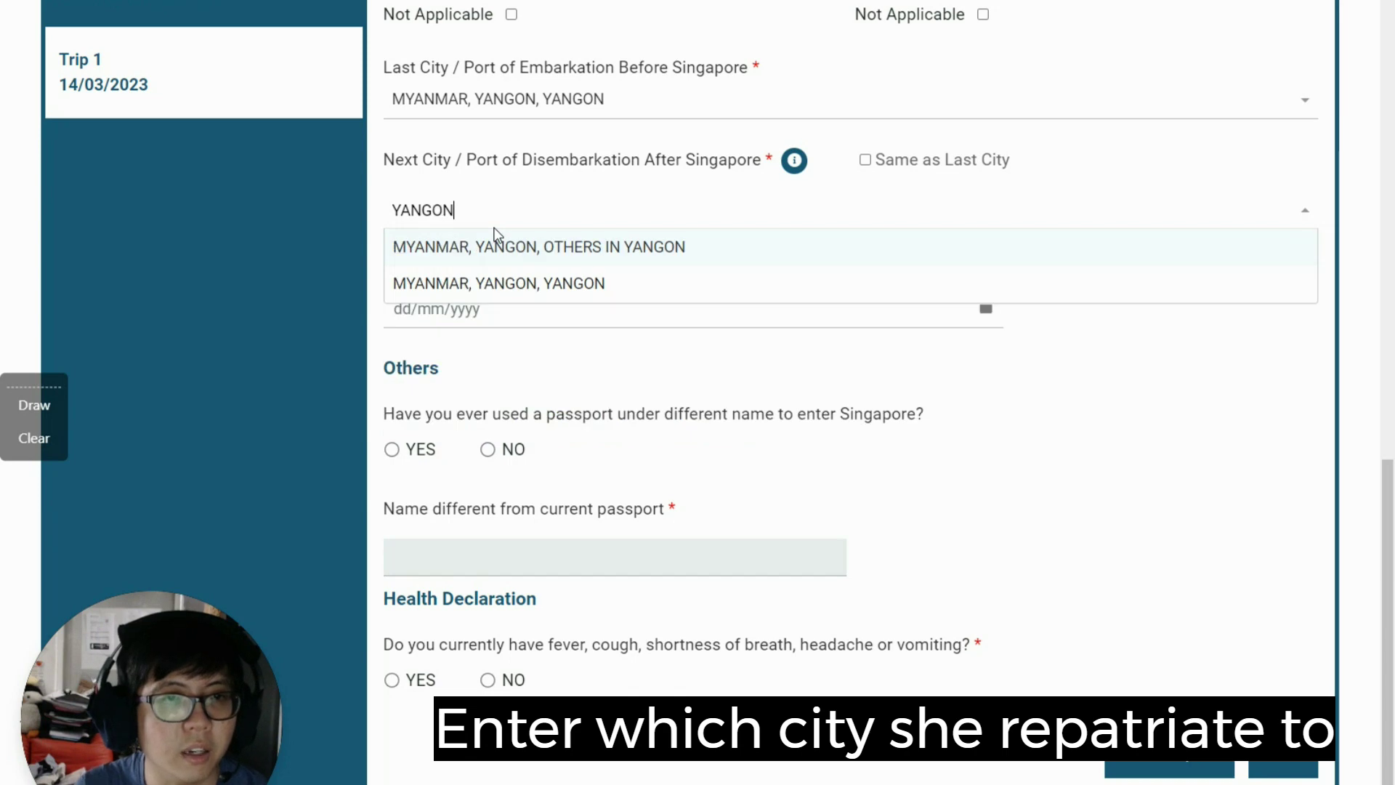
pyautogui.click(496, 281)
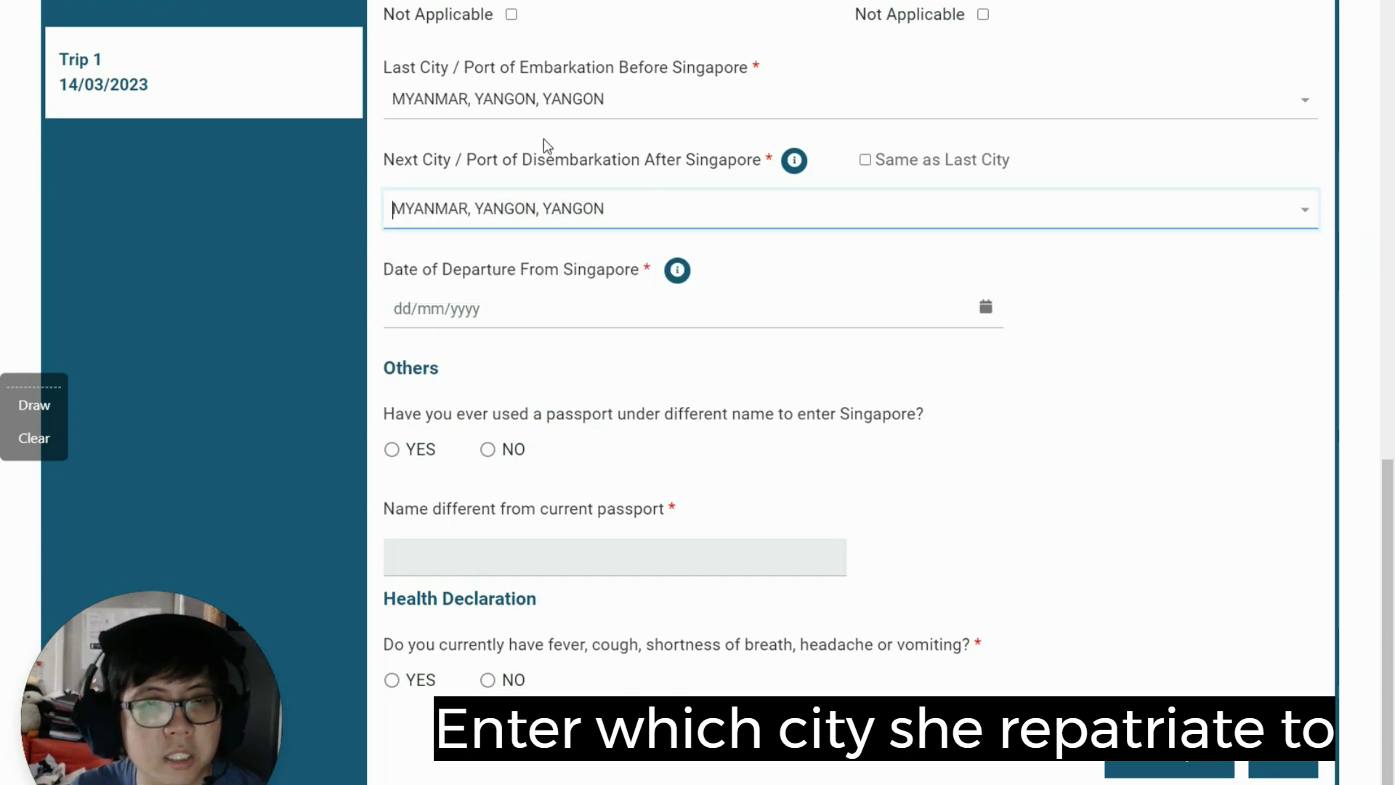
pyautogui.click(473, 307)
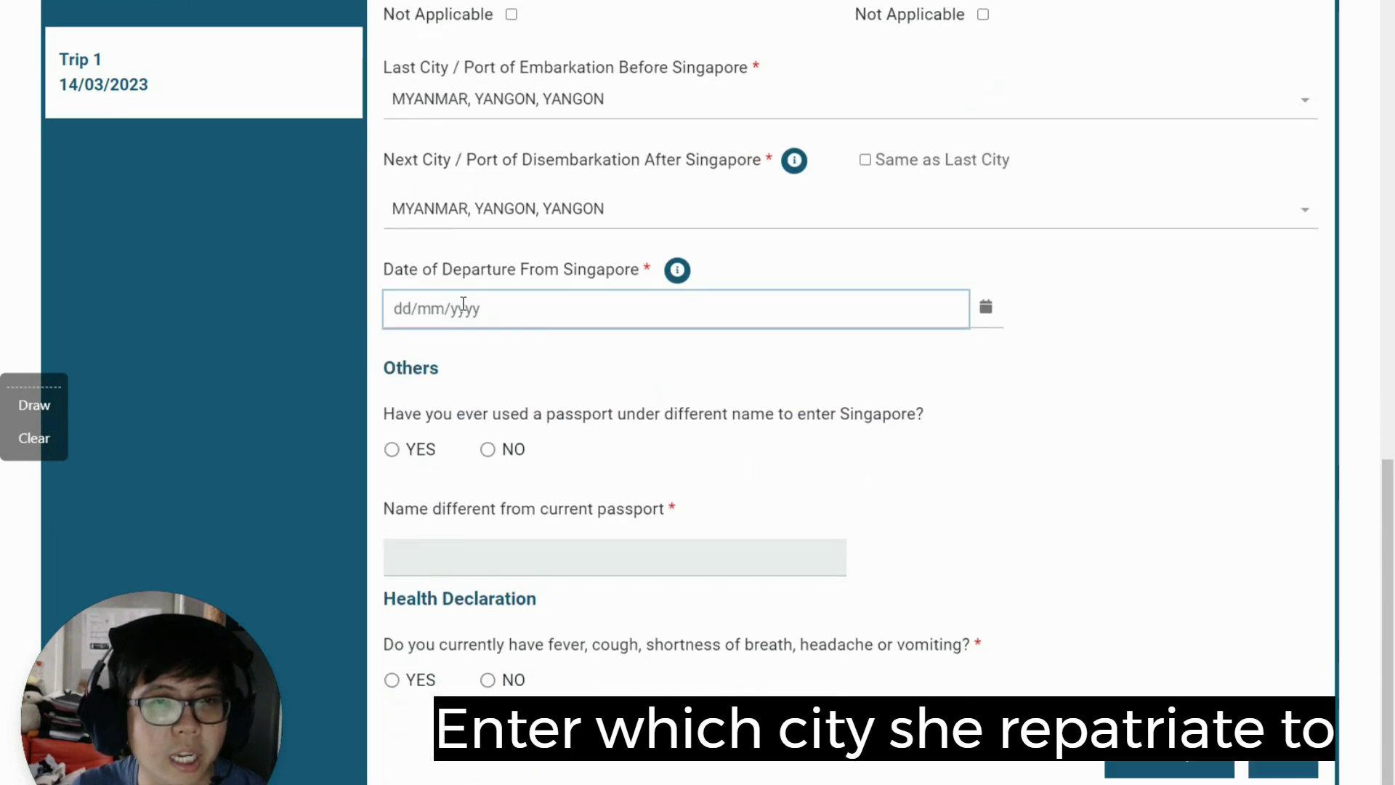
# Step: Enter 13/04/2023 as Trip 1's date of departure from Singapore
pyautogui.write('13/0')
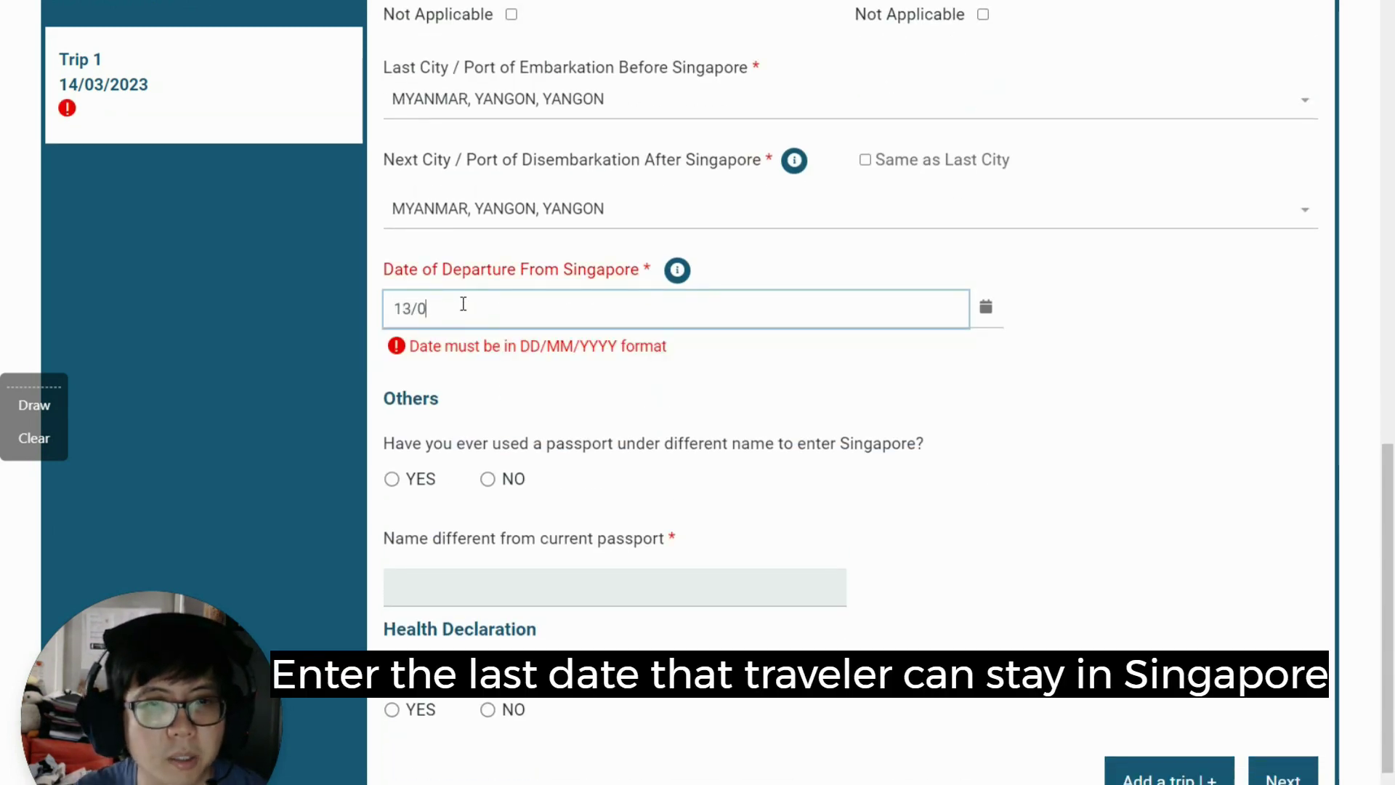
pyautogui.write('4/2023')
pyautogui.scroll(-2, 459, 291)
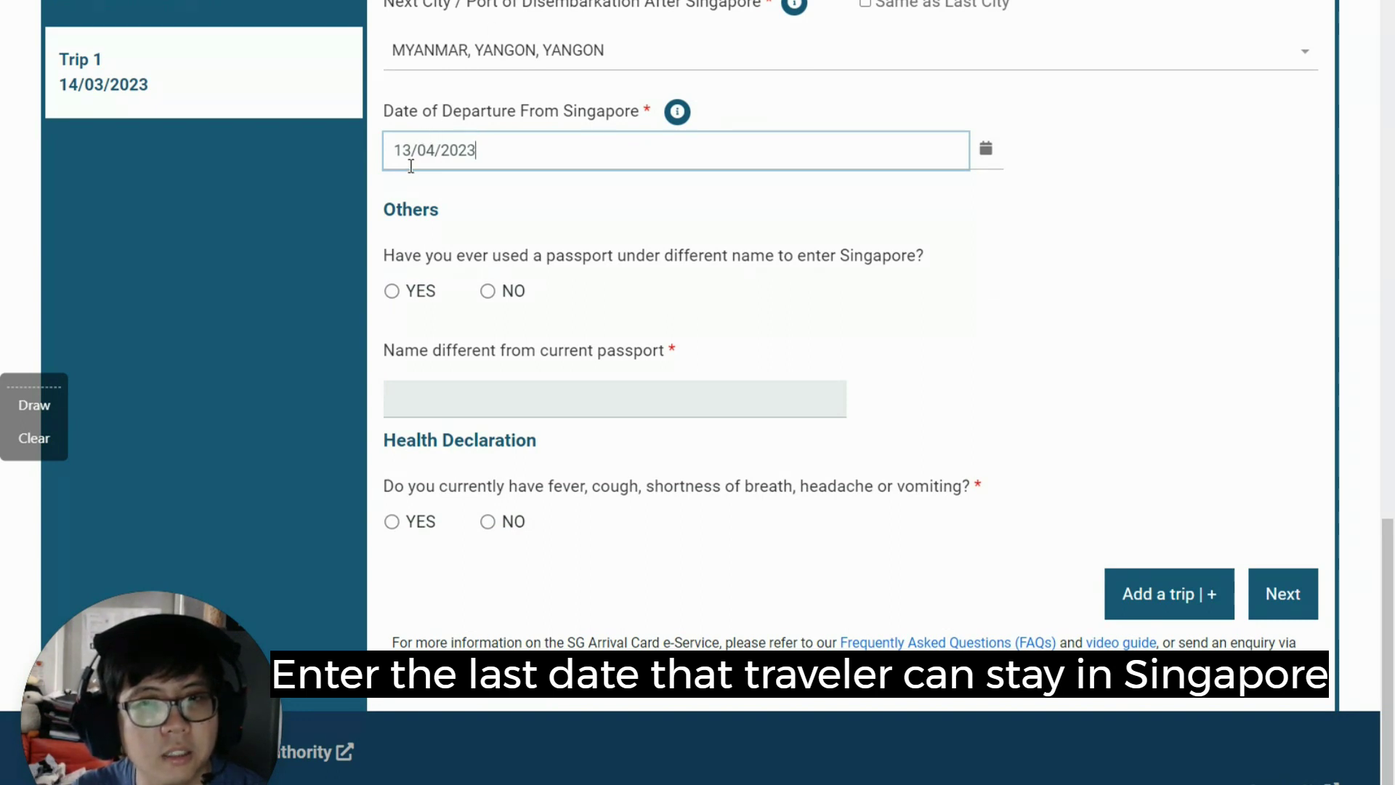
pyautogui.click(418, 255)
pyautogui.moveTo(416, 255); pyautogui.dragTo(862, 255)
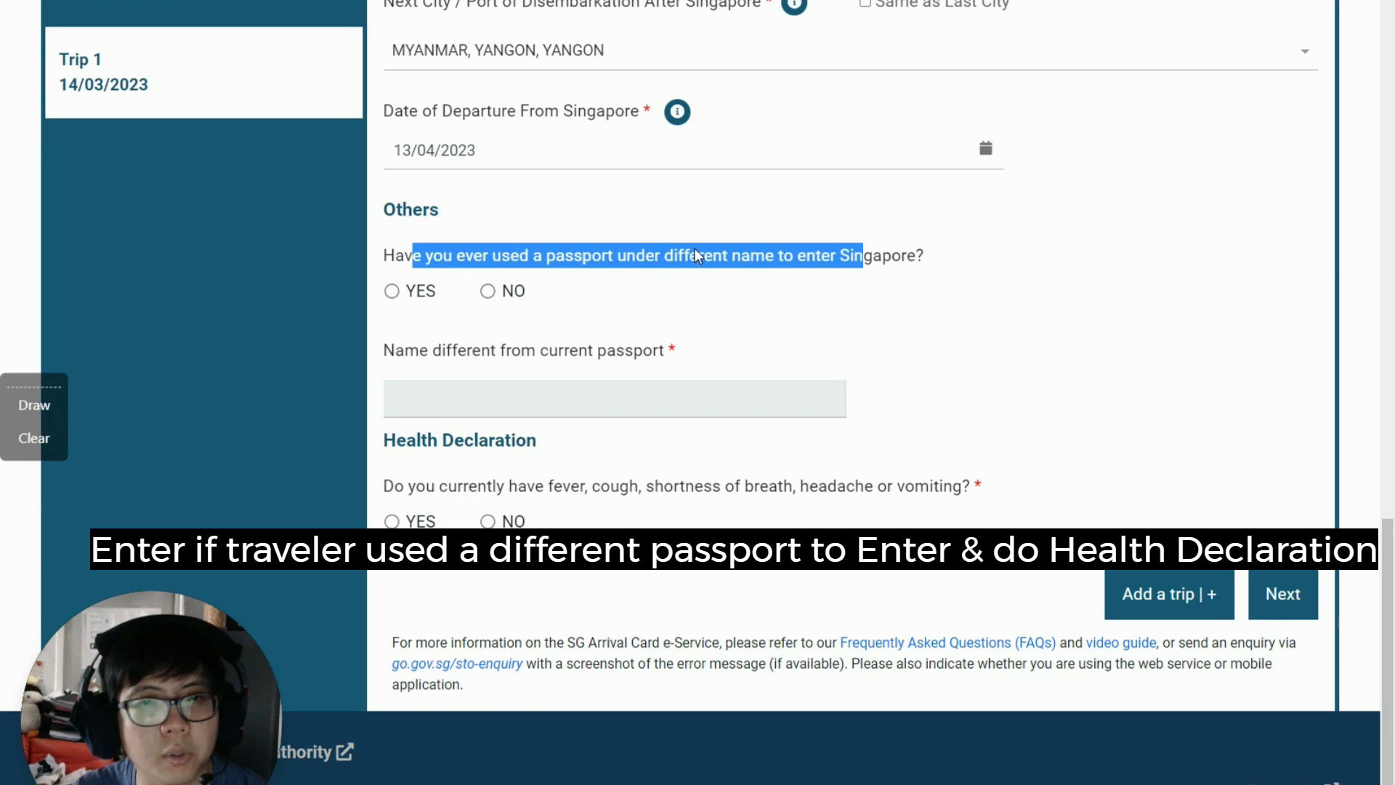
# Step: Answer NO to the different-name passport question and the fever or symptoms question
pyautogui.click(486, 308)
pyautogui.click(488, 291)
pyautogui.moveTo(463, 486); pyautogui.dragTo(755, 491)
pyautogui.click(758, 493)
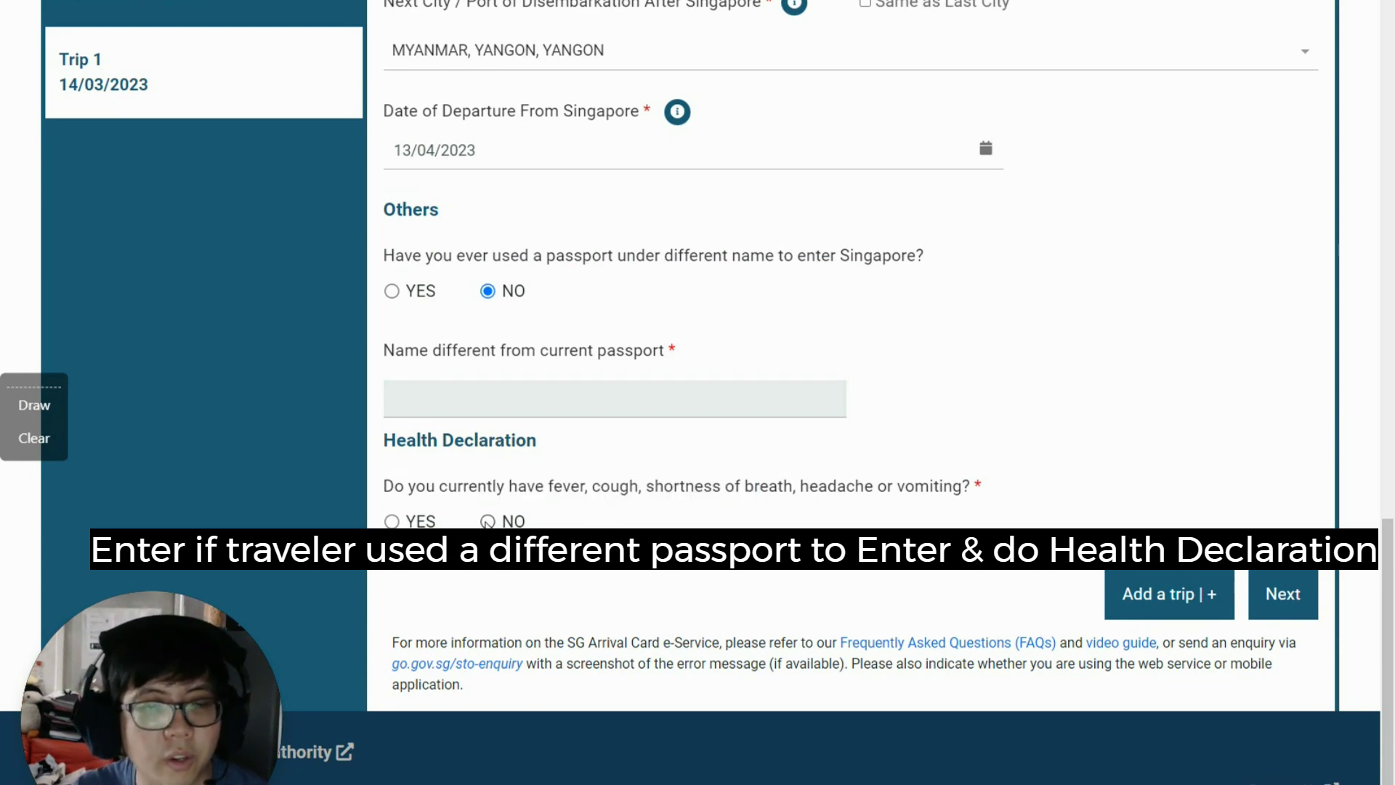
pyautogui.click(488, 521)
# Step: Answer NO to visiting Africa or Latin America and proceed to the Preview step
pyautogui.scroll(-2, 647, 485)
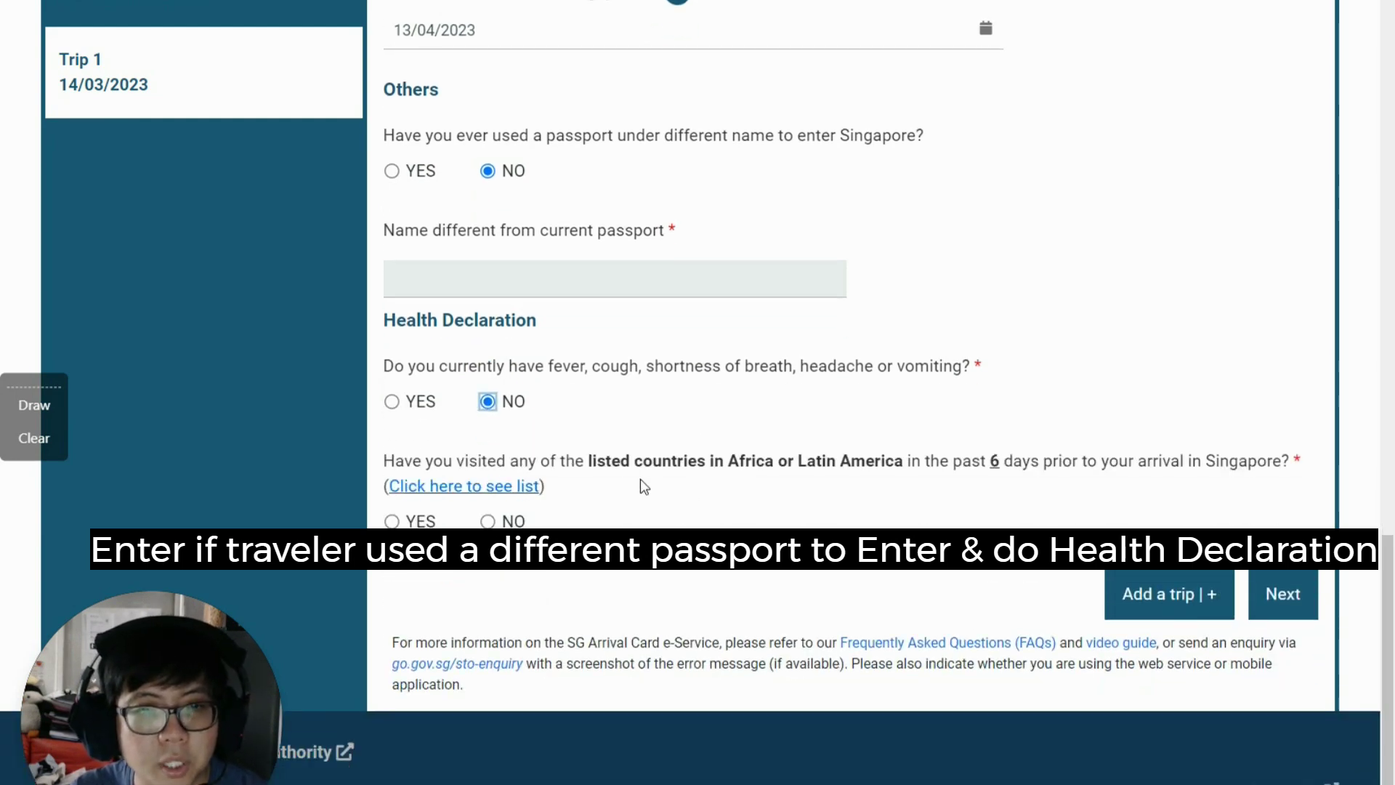
pyautogui.moveTo(385, 461); pyautogui.dragTo(676, 489)
pyautogui.click(897, 461)
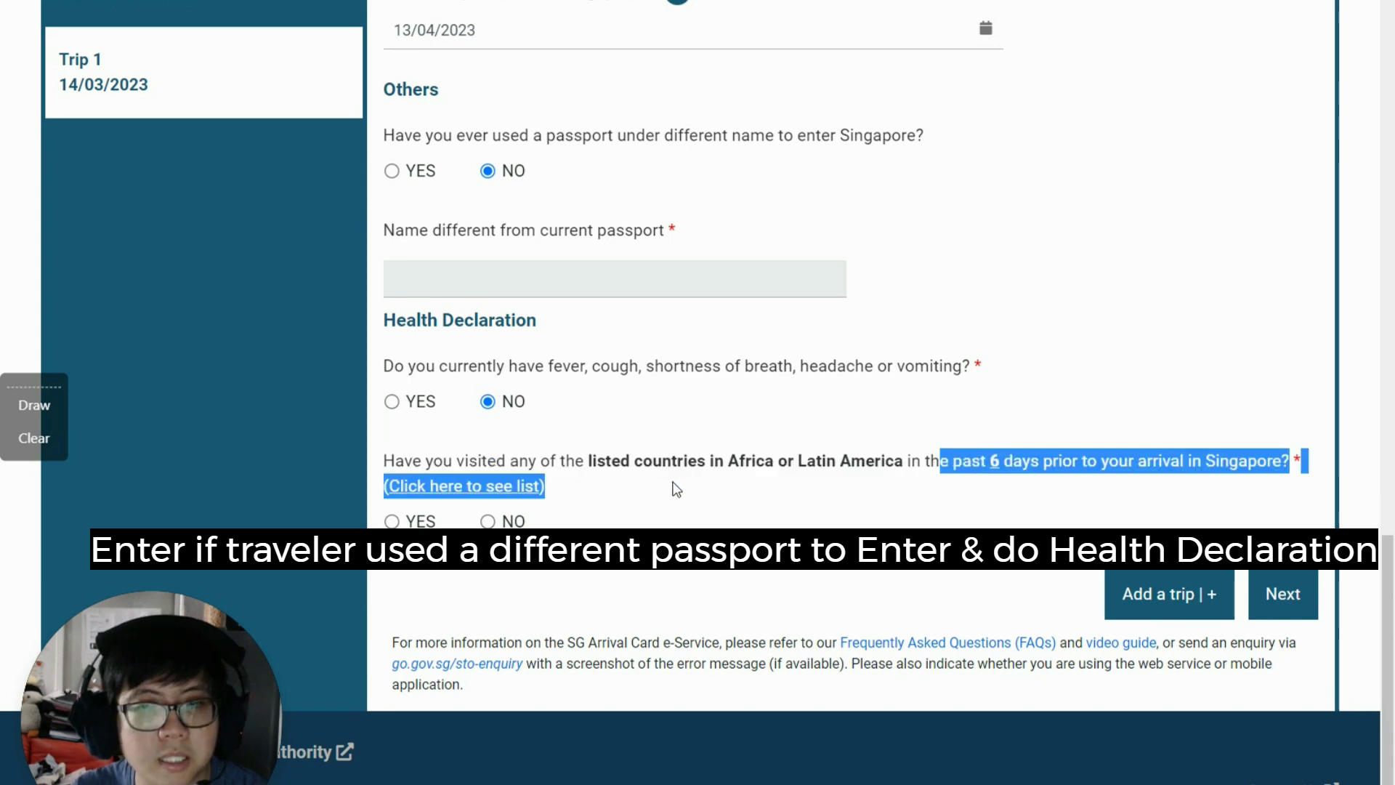
pyautogui.click(710, 460)
pyautogui.click(488, 521)
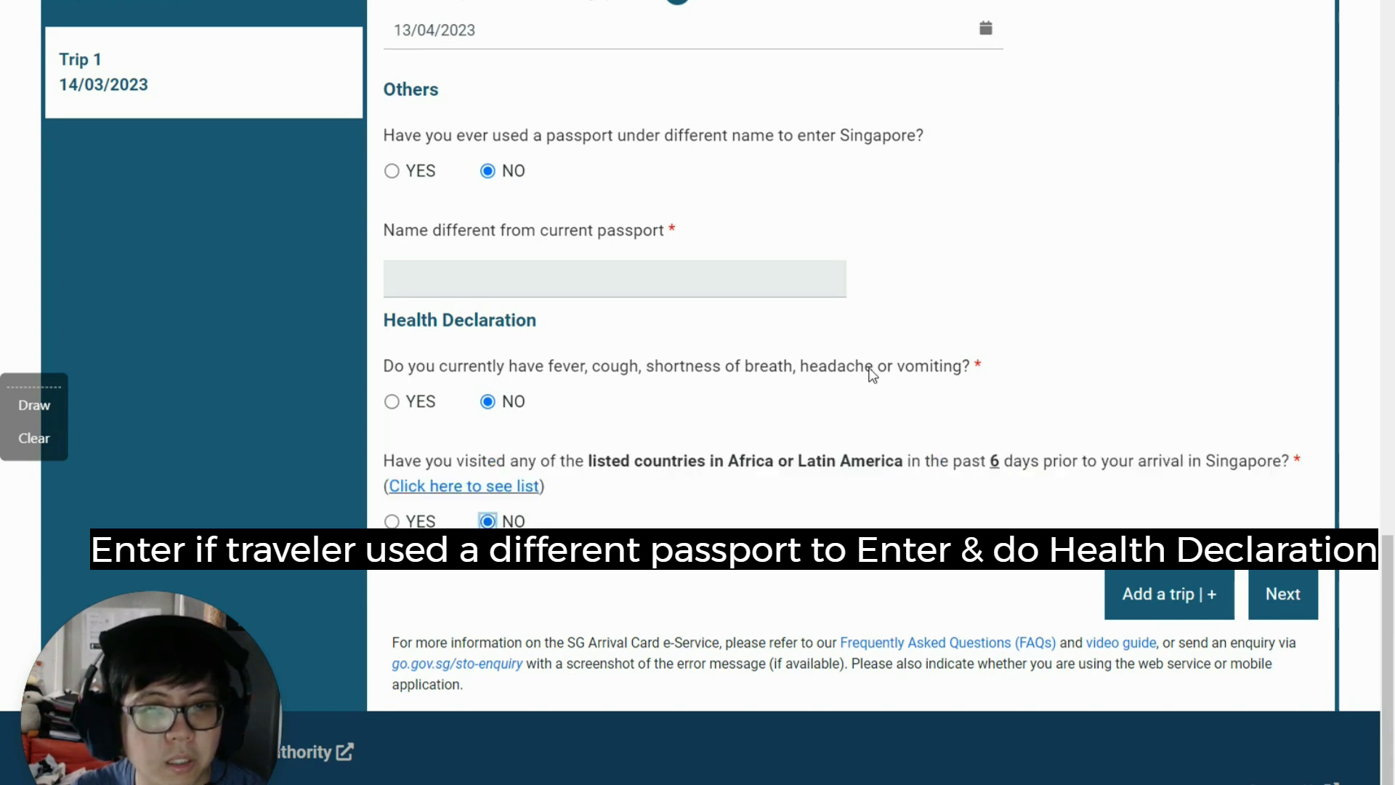
pyautogui.click(1283, 594)
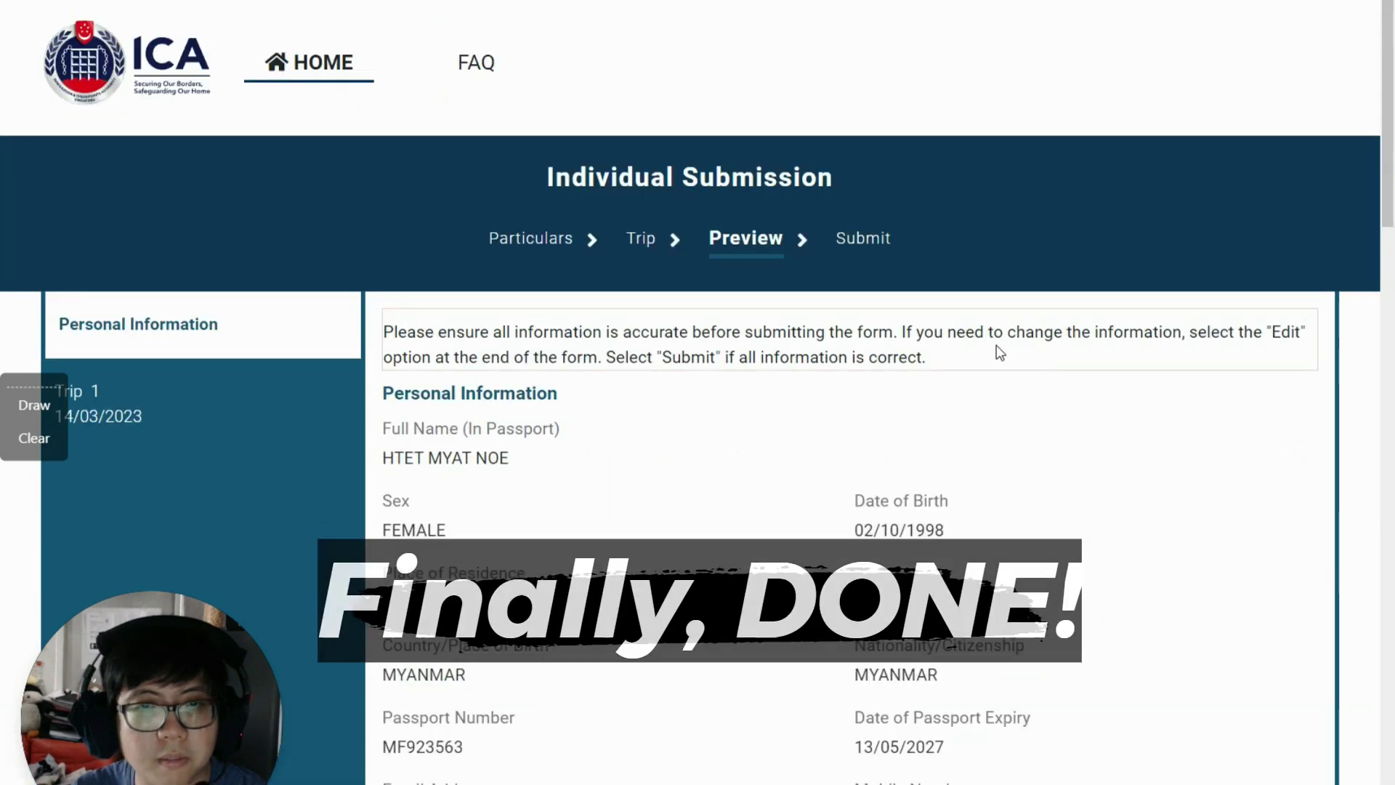
# Step: Agree to the declaration at the bottom of the Preview and continue
pyautogui.scroll(-4, 988, 363)
pyautogui.scroll(-5, 1119, 407)
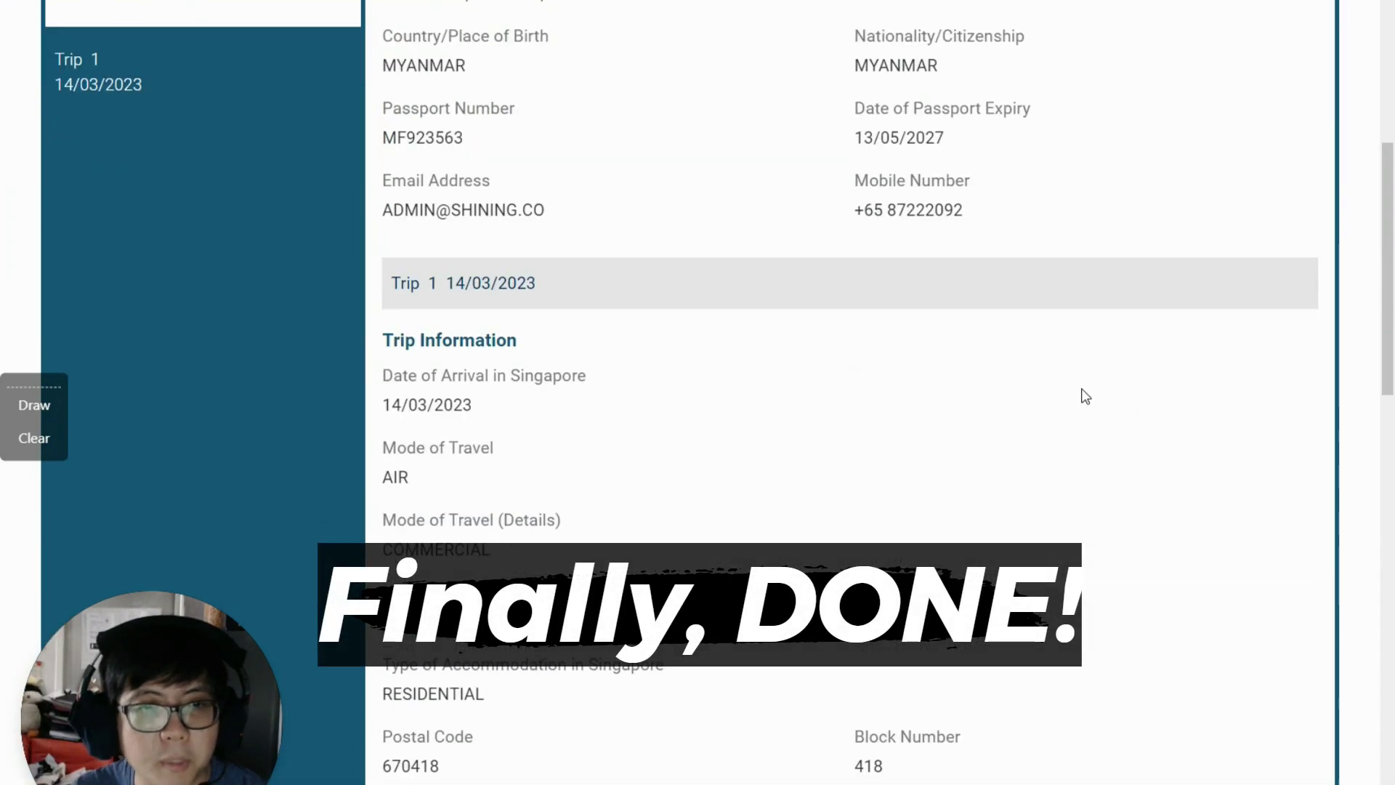
pyautogui.scroll(-14, 1090, 393)
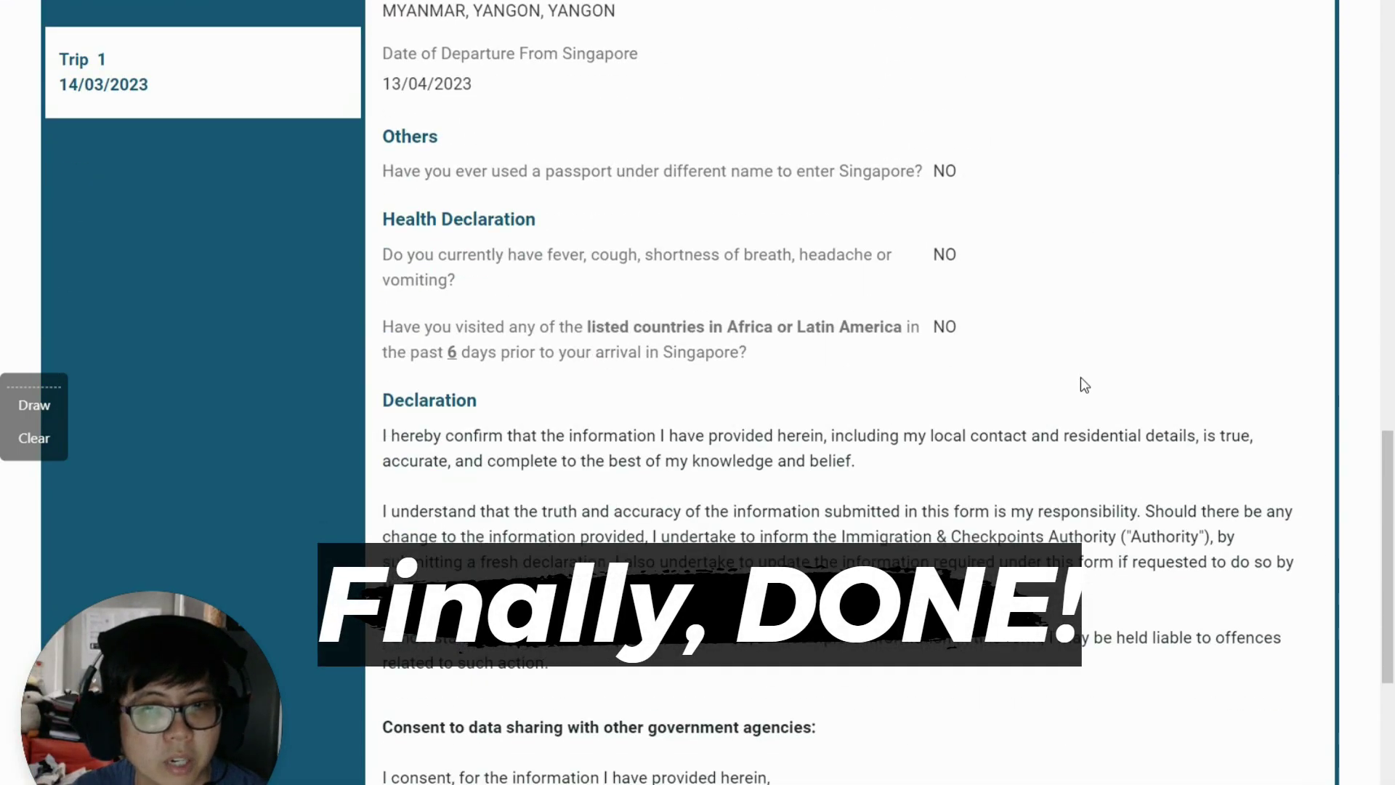
pyautogui.scroll(-9, 1084, 386)
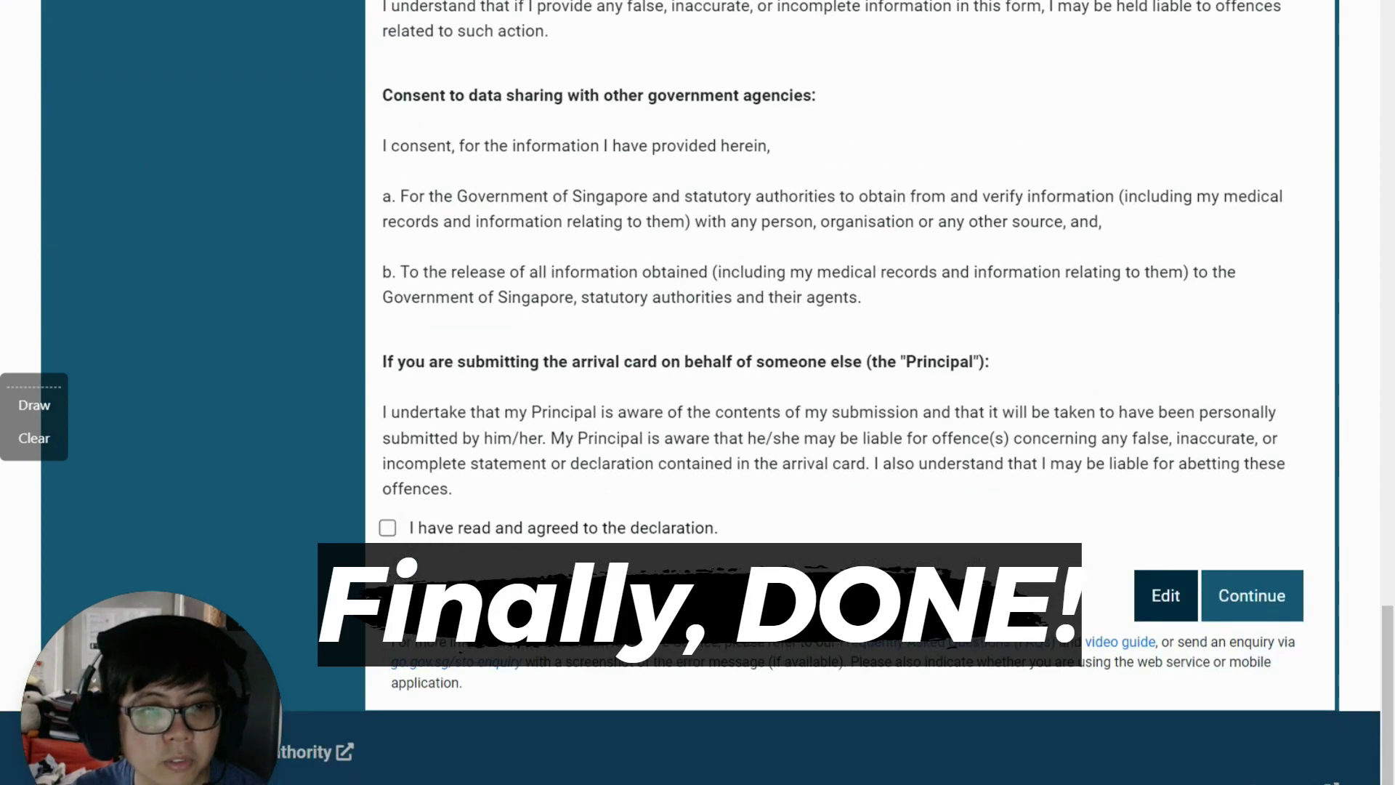
pyautogui.click(387, 528)
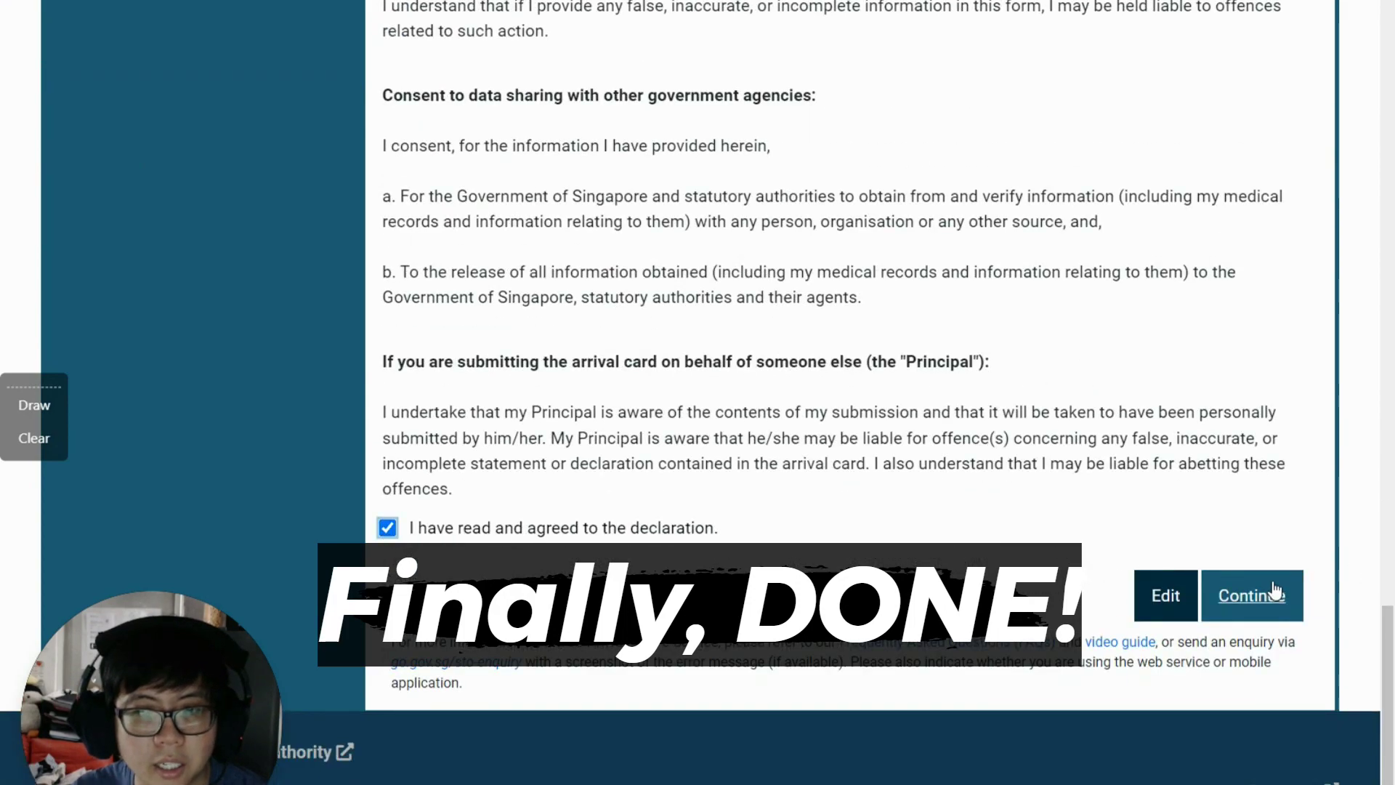
pyautogui.click(1272, 597)
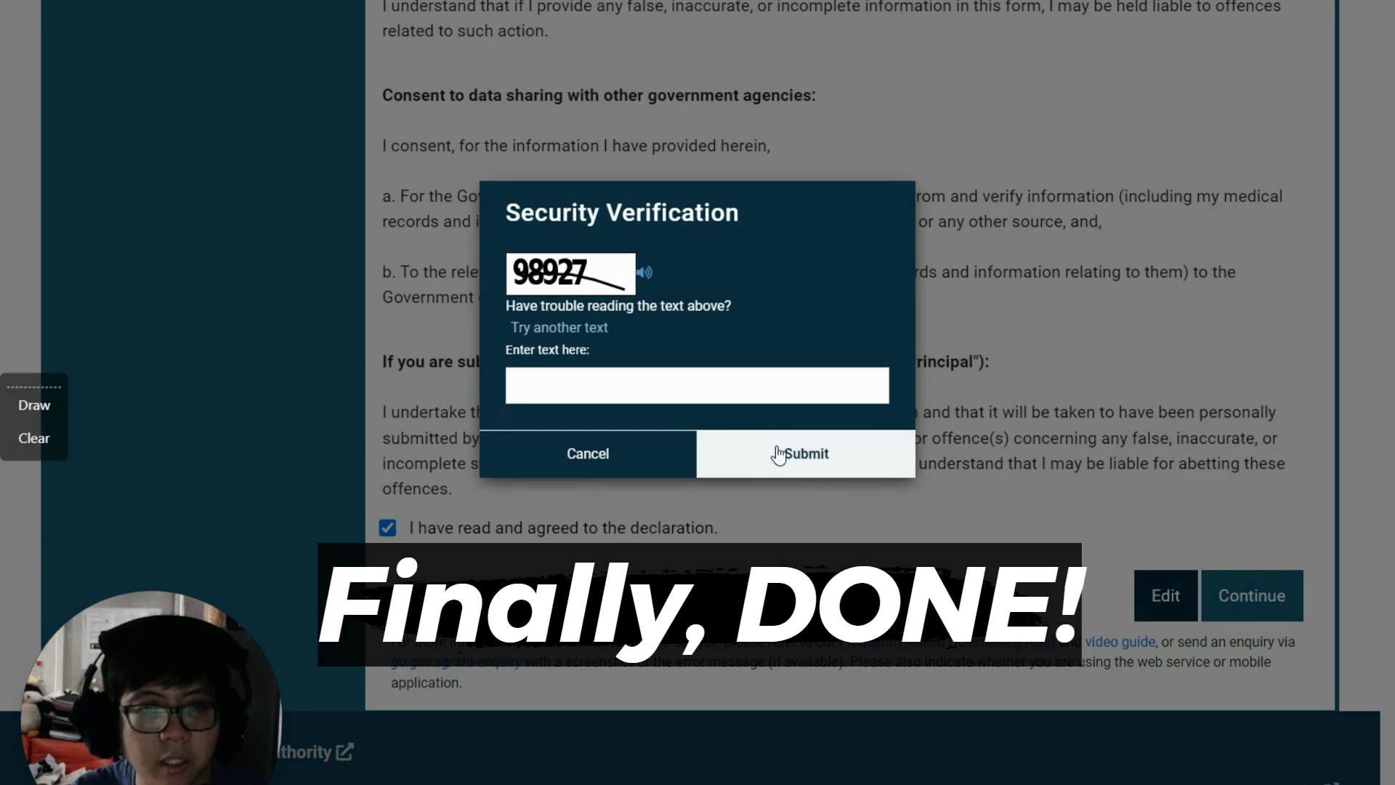
# Step: Enter the security check code shown and submit the arrival card
pyautogui.click(797, 393)
pyautogui.write('98927')
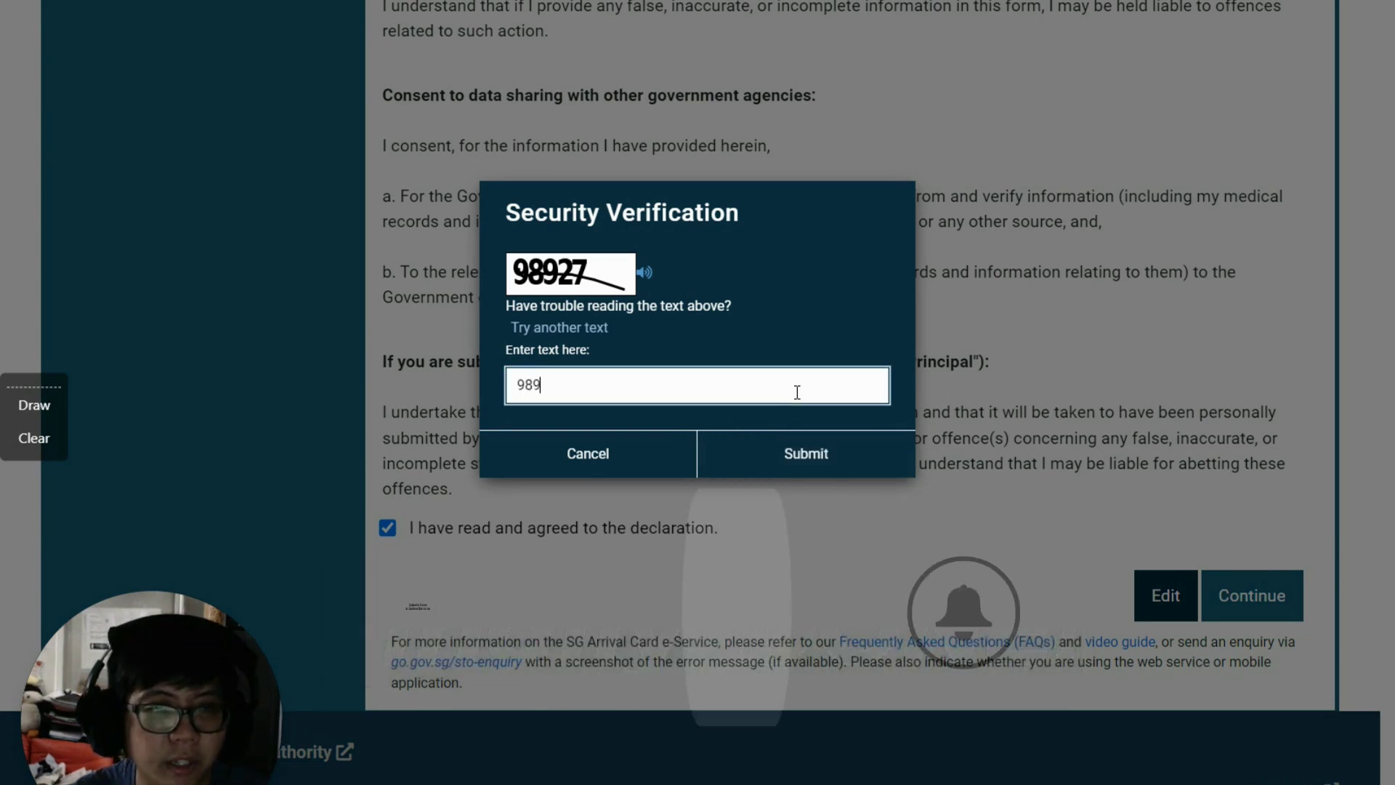
pyautogui.click(832, 459)
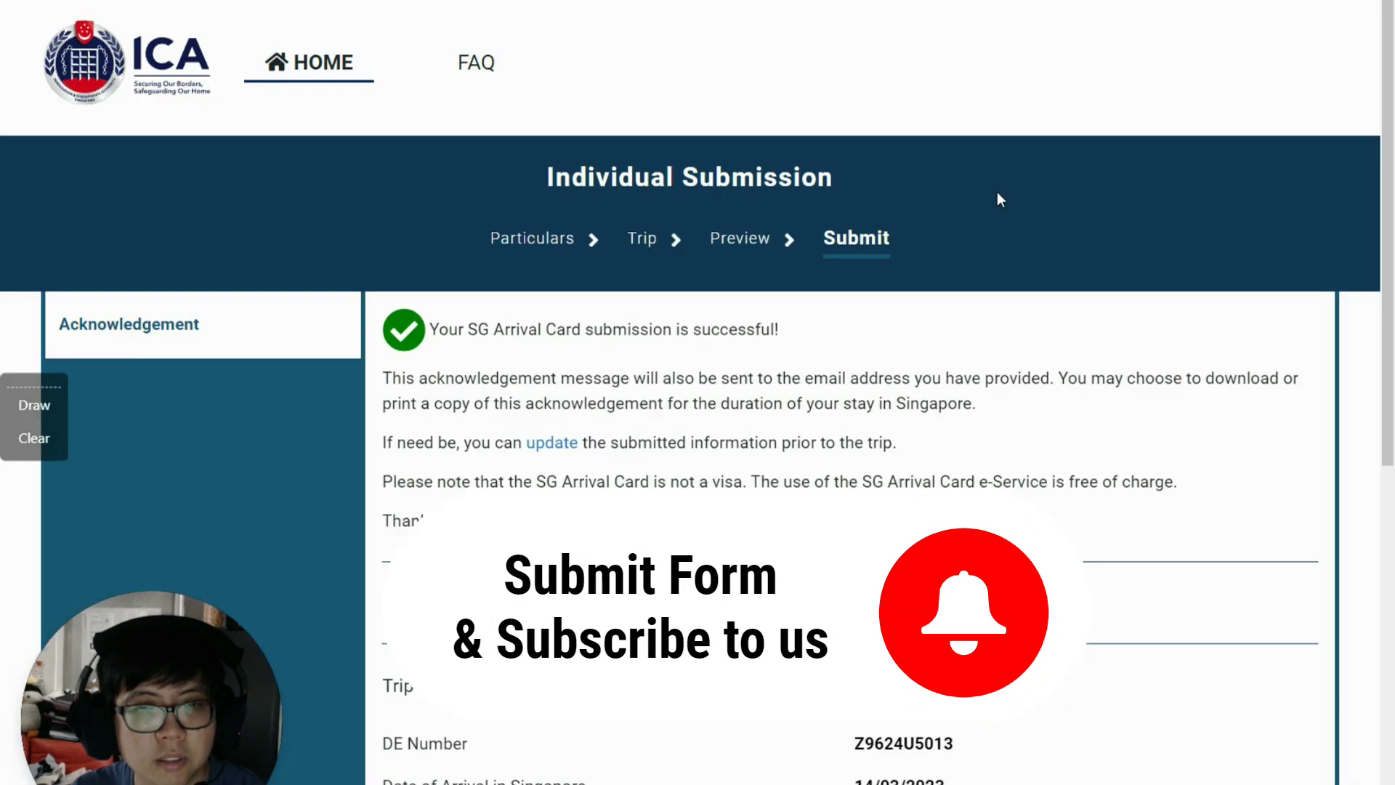
# Step: Download the arrival card acknowledgement as a 210 KB PDF
pyautogui.scroll(-8, 863, 343)
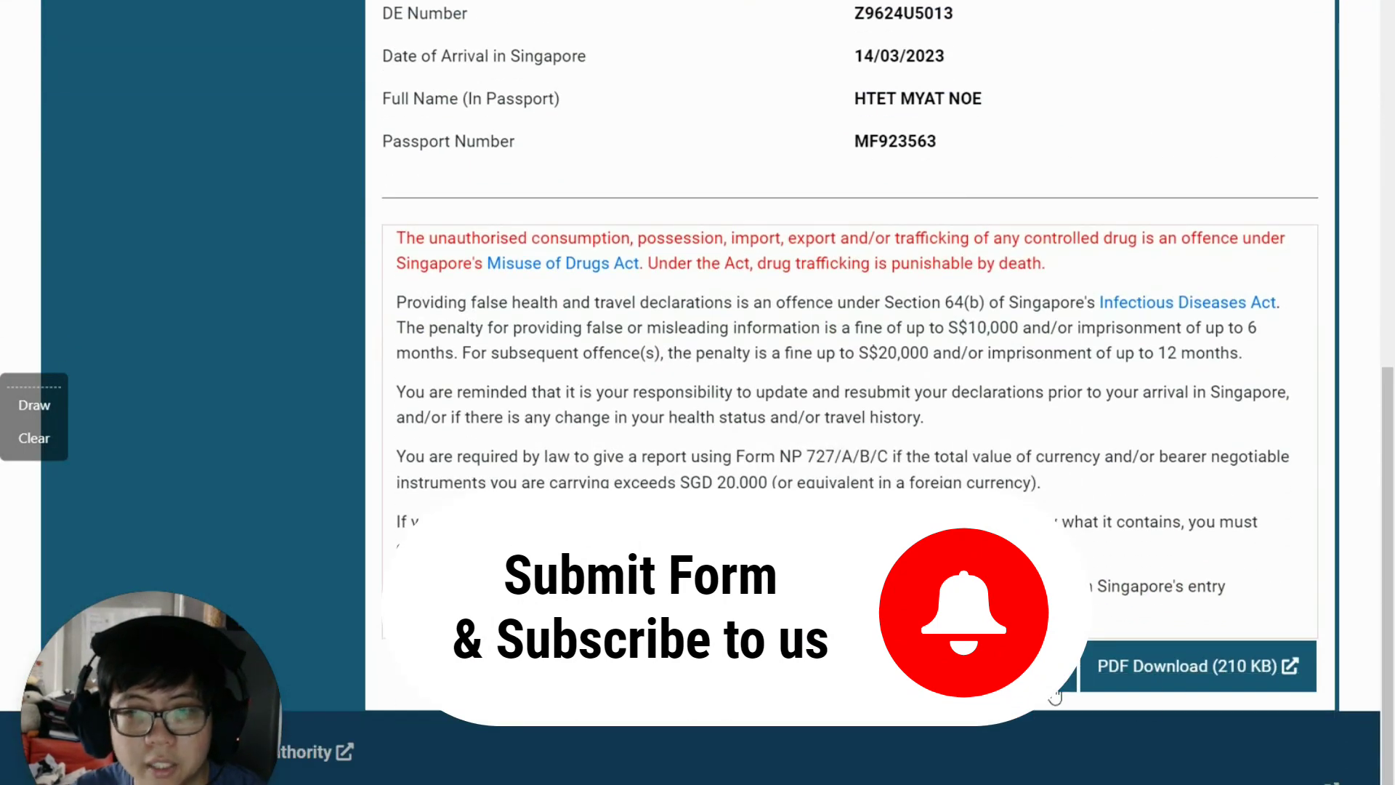
pyautogui.click(1091, 663)
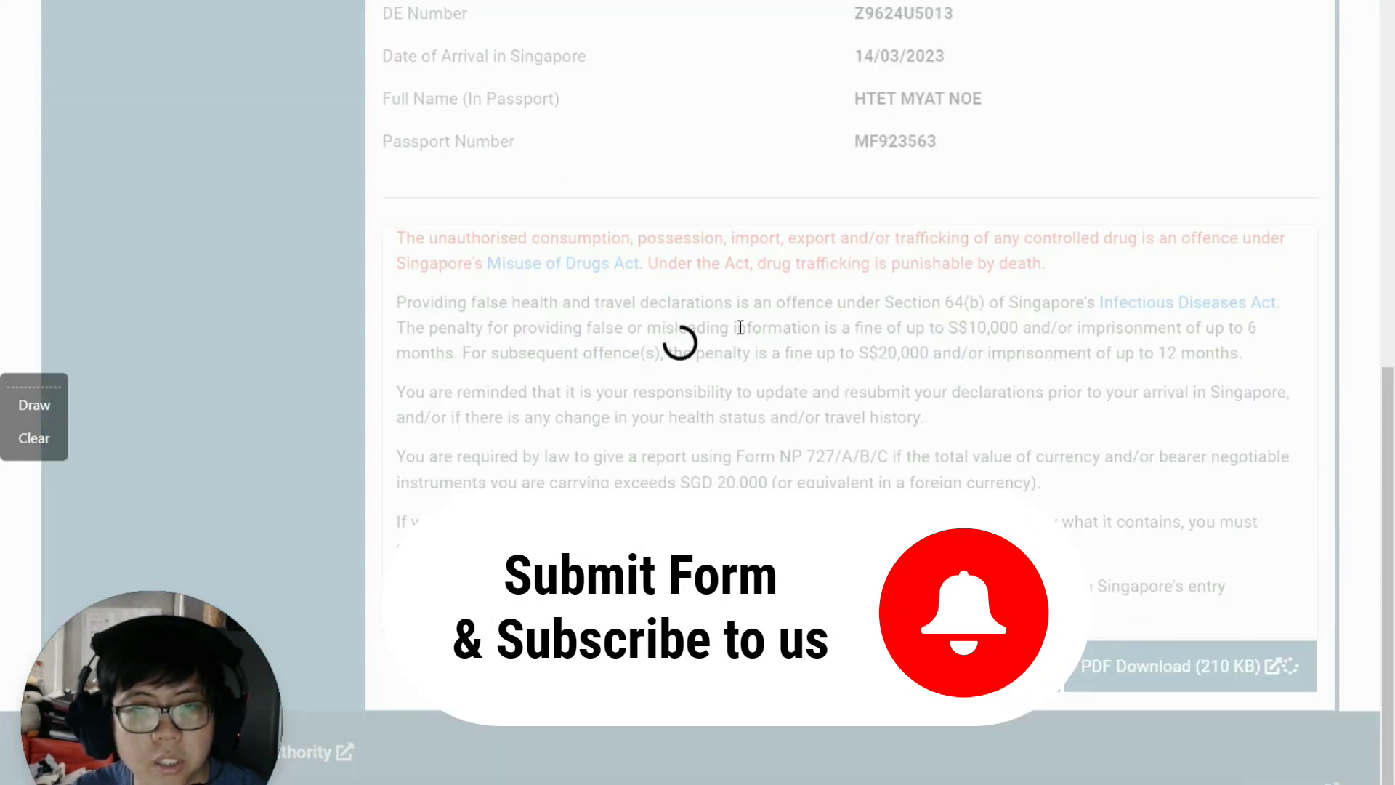